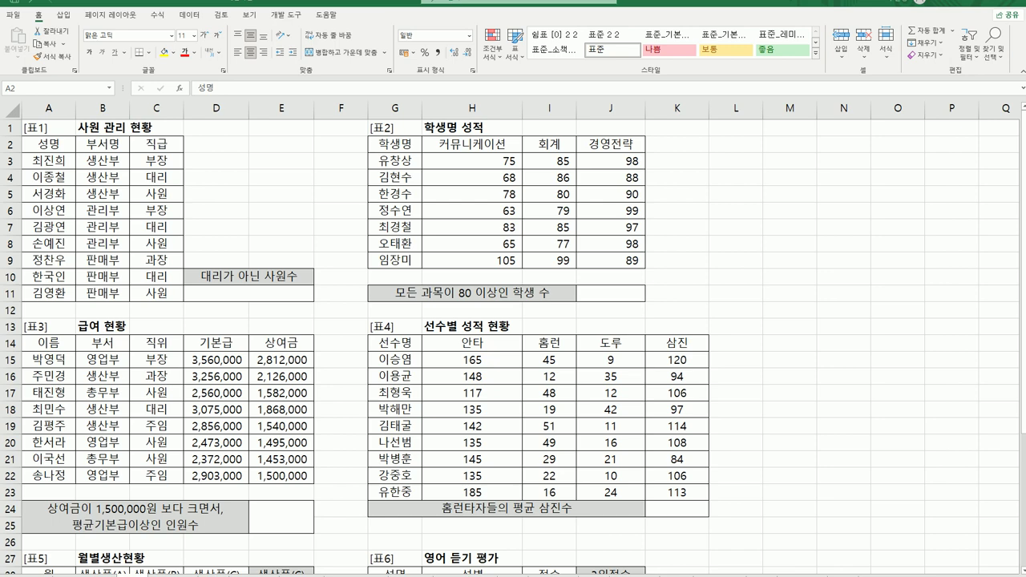
Step: Count the employees who are not 대리 in D11 with COUNTIF, using range C3:C11 and criterion <>대리
{"action": "left_click", "coordinate": [207, 298]}
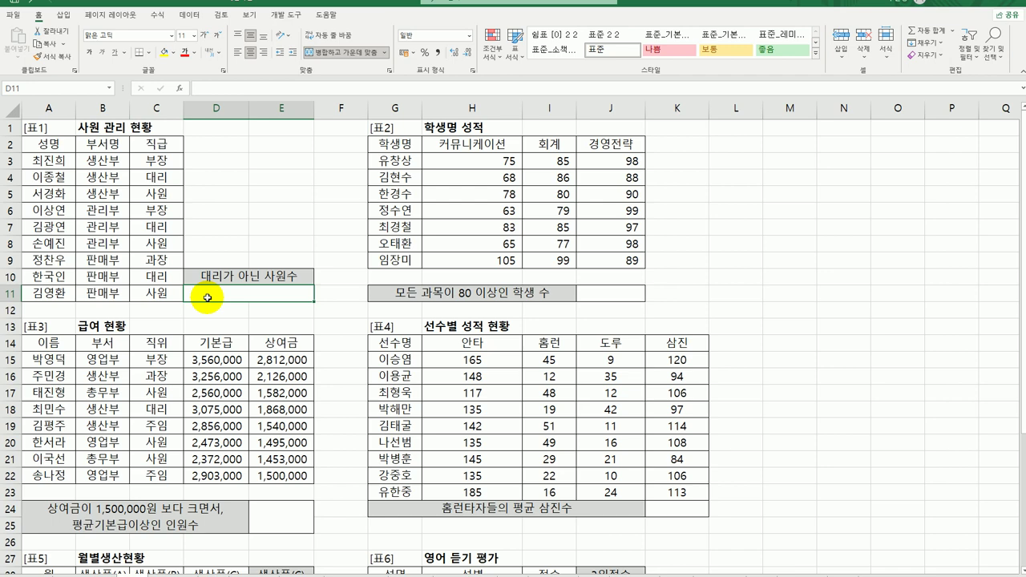
{"action": "type", "text": "="}
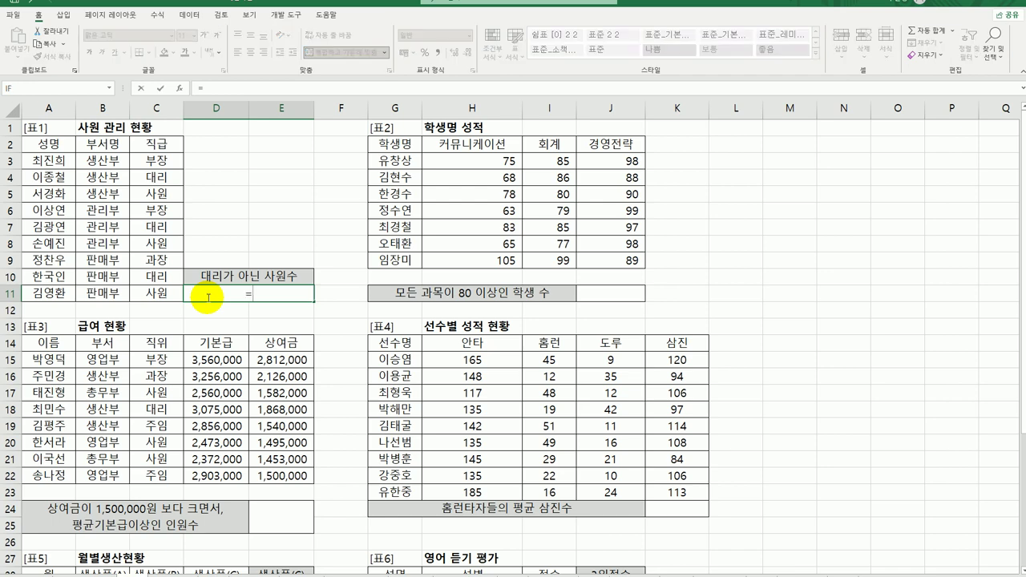
{"action": "type", "text": "coun"}
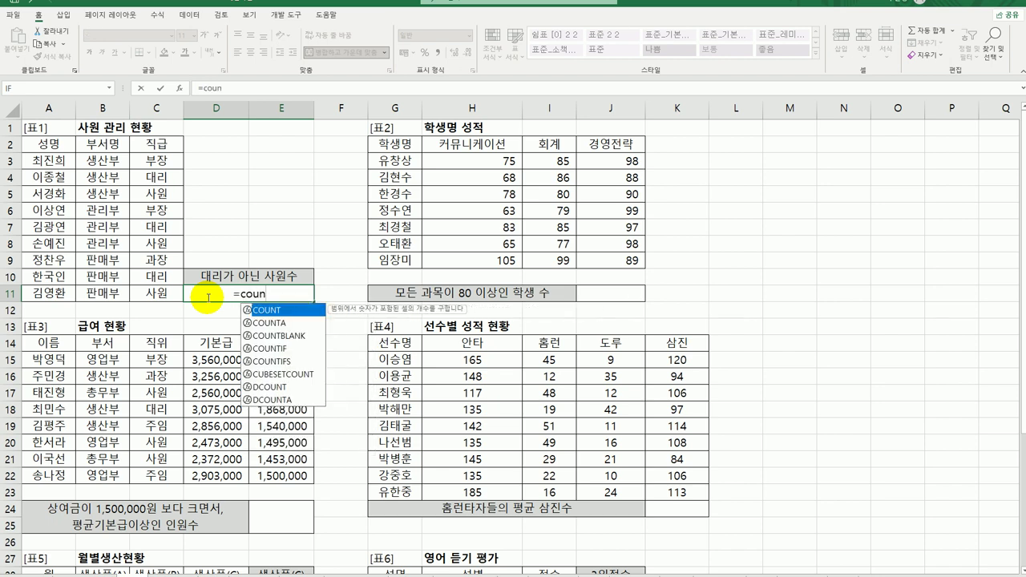
{"action": "double_click", "coordinate": [291, 349]}
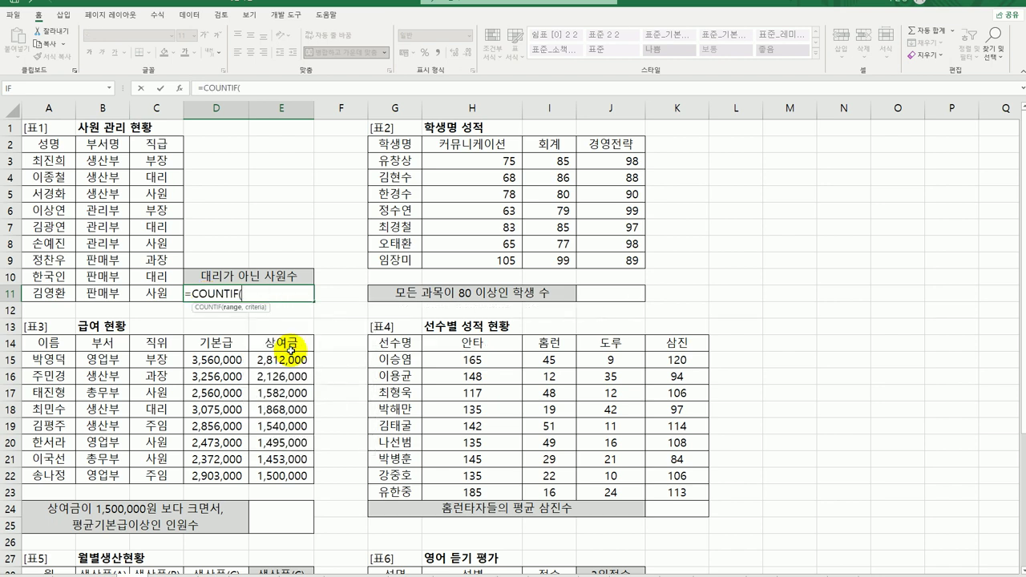
{"action": "left_click", "coordinate": [179, 89]}
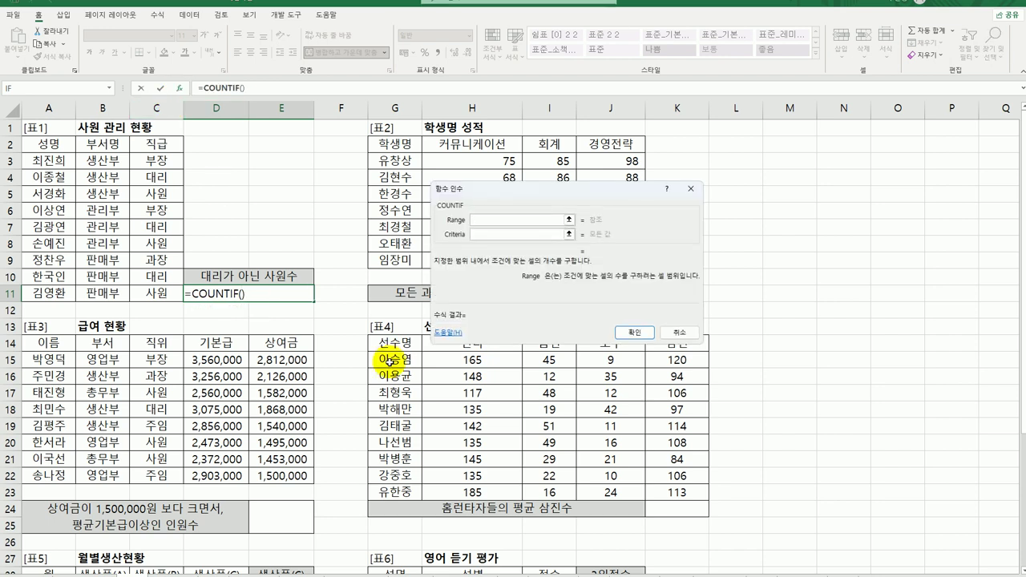
{"action": "left_click_drag", "start_coordinate": [154, 160], "coordinate": [151, 296]}
{"action": "left_click", "coordinate": [502, 234]}
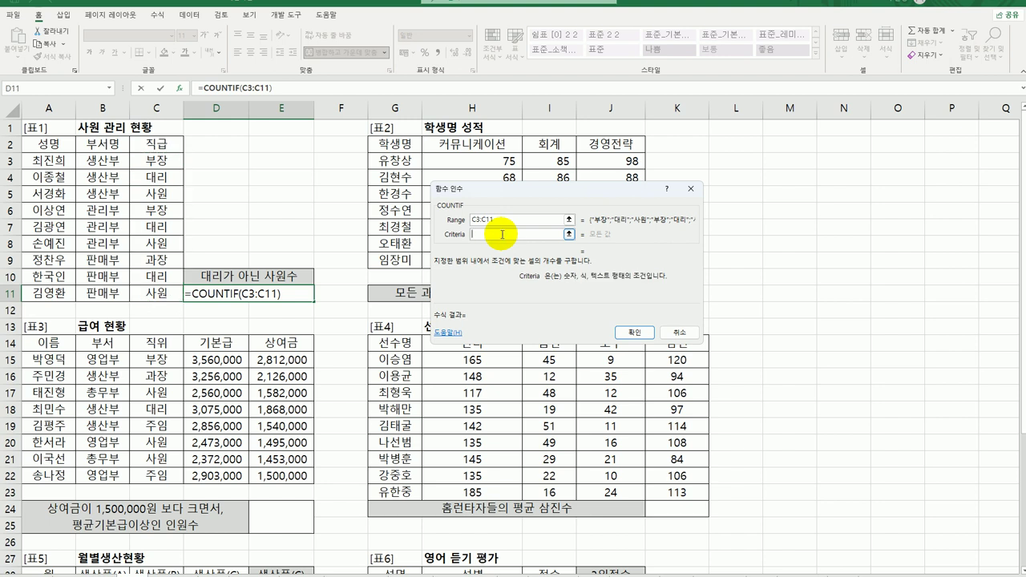
{"action": "type", "text": "<>대리"}
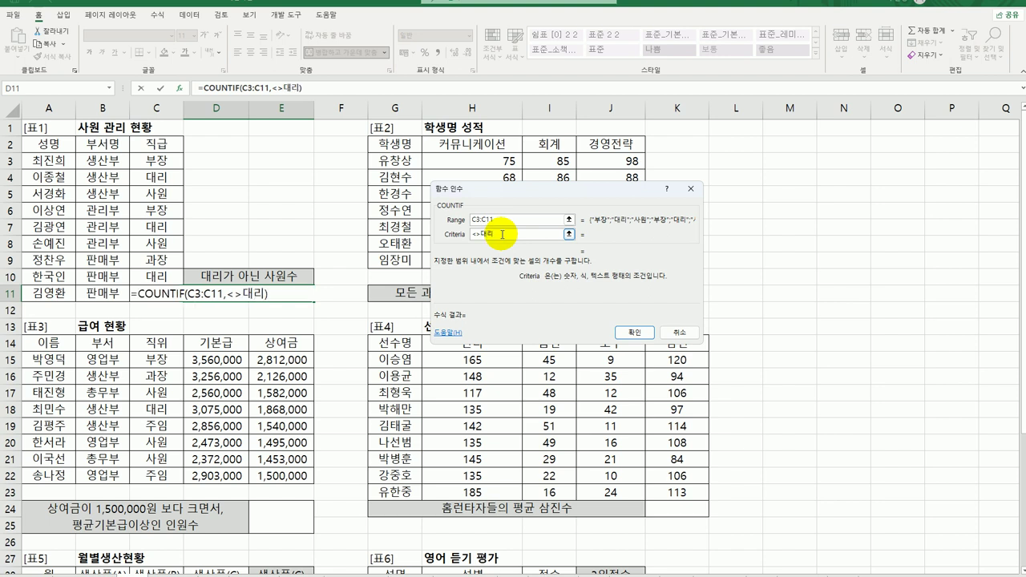
{"action": "left_click", "coordinate": [634, 331]}
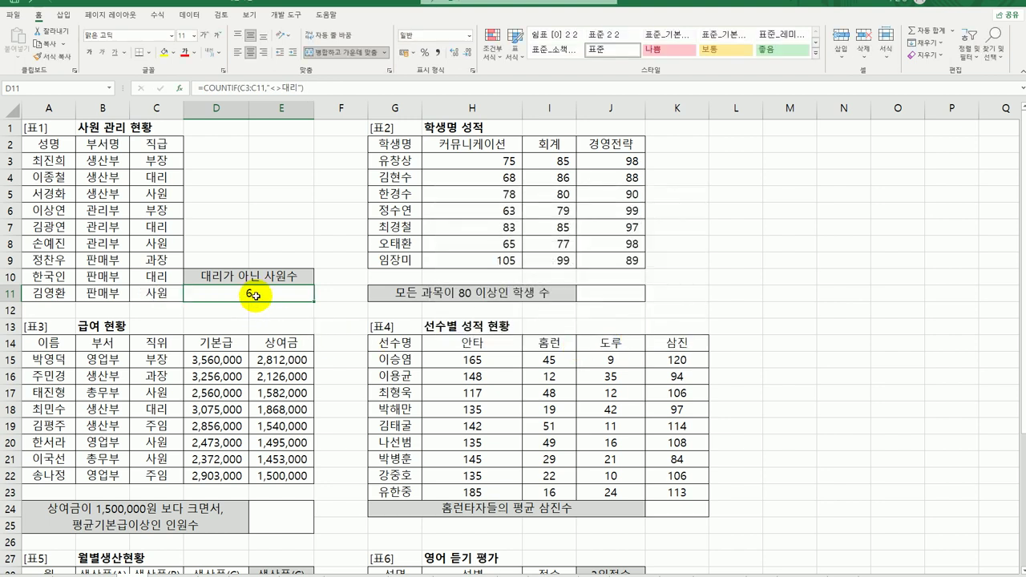
Step: Append &"명" to the COUNTIF formula in D11
{"action": "double_click", "coordinate": [253, 295]}
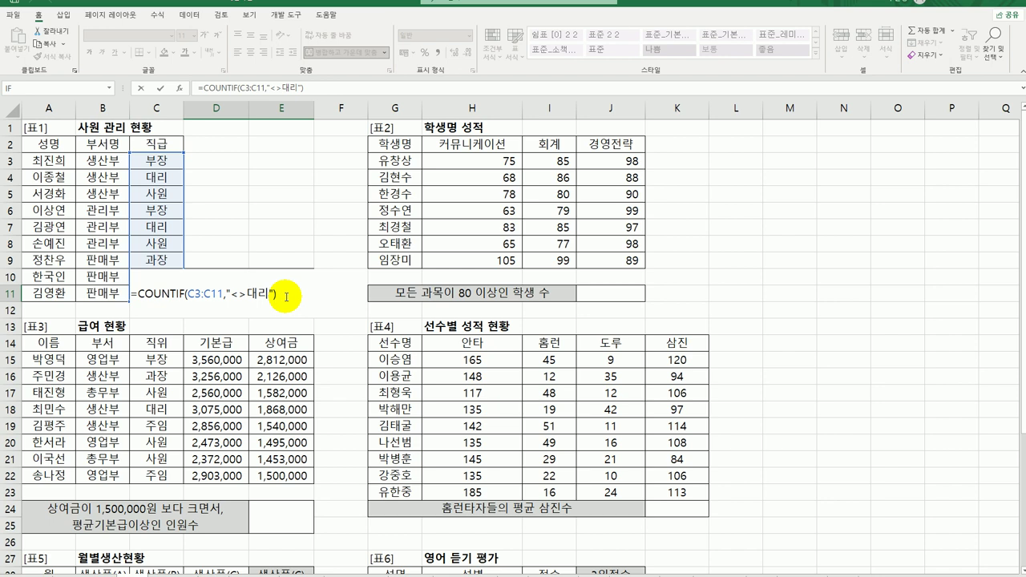
{"action": "type", "text": "&\"명\""}
{"action": "key", "text": "Return"}
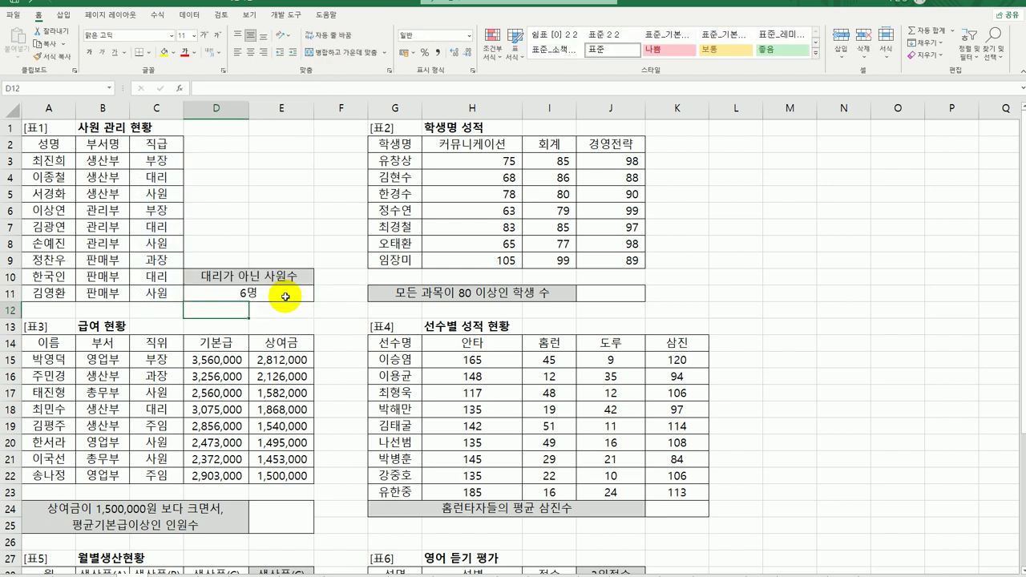
{"action": "left_click", "coordinate": [286, 296]}
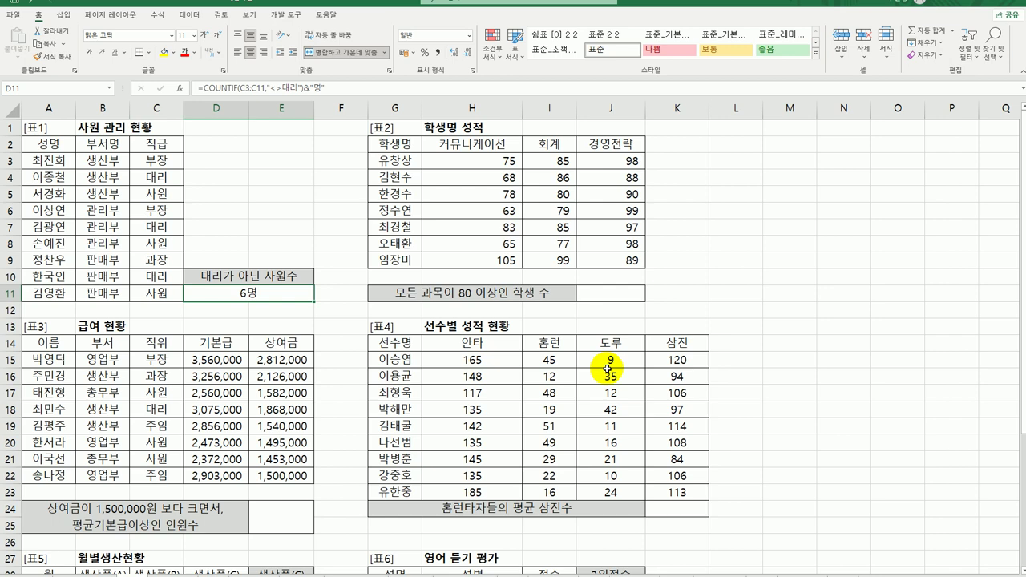
Step: Start a COUNTIFS function in J11 with the 커뮤니케이션 scores H3:H9 as first range and >=80 as its criterion
{"action": "left_click", "coordinate": [592, 309]}
{"action": "left_click", "coordinate": [592, 296]}
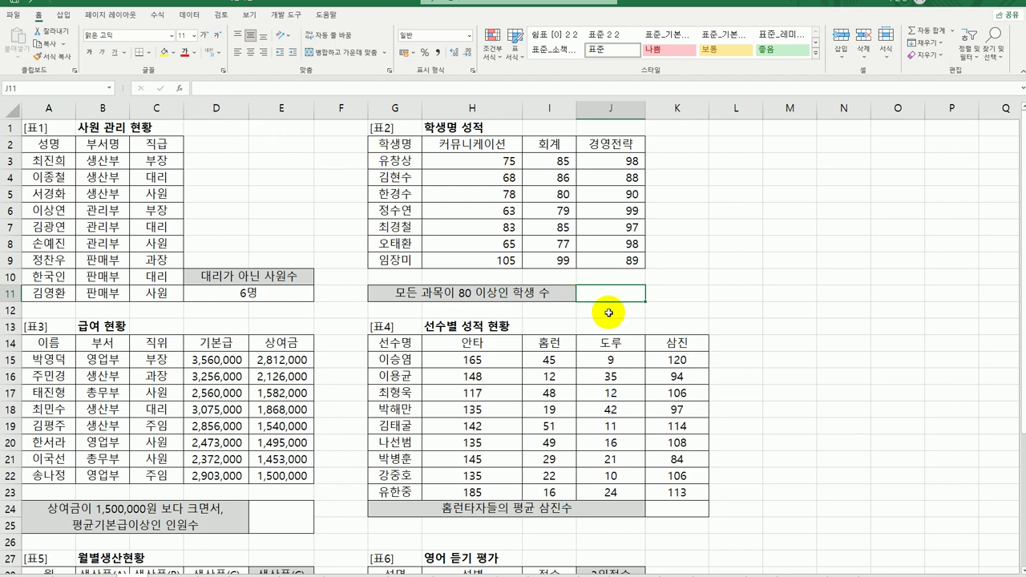
{"action": "type", "text": "="}
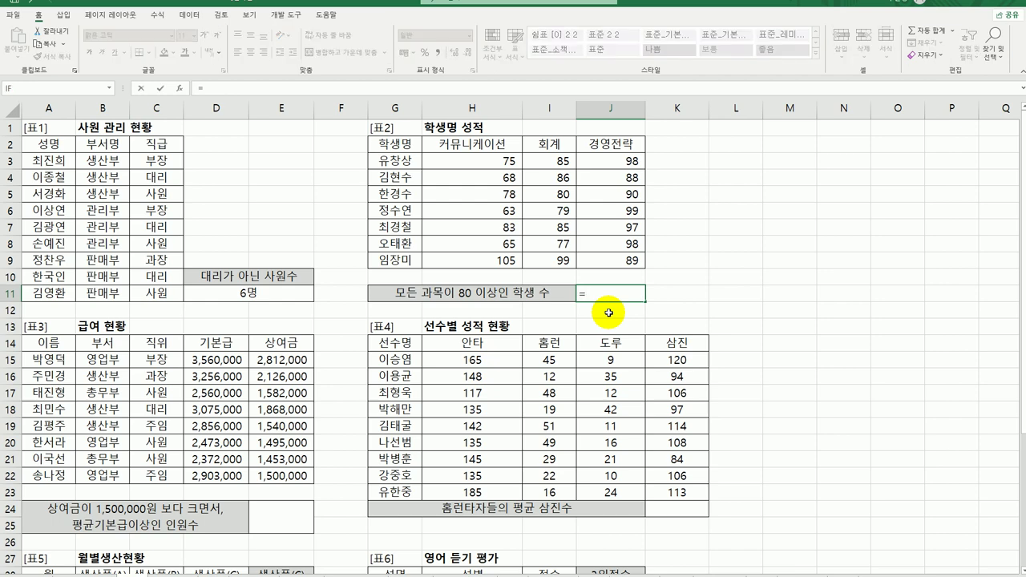
{"action": "type", "text": "c"}
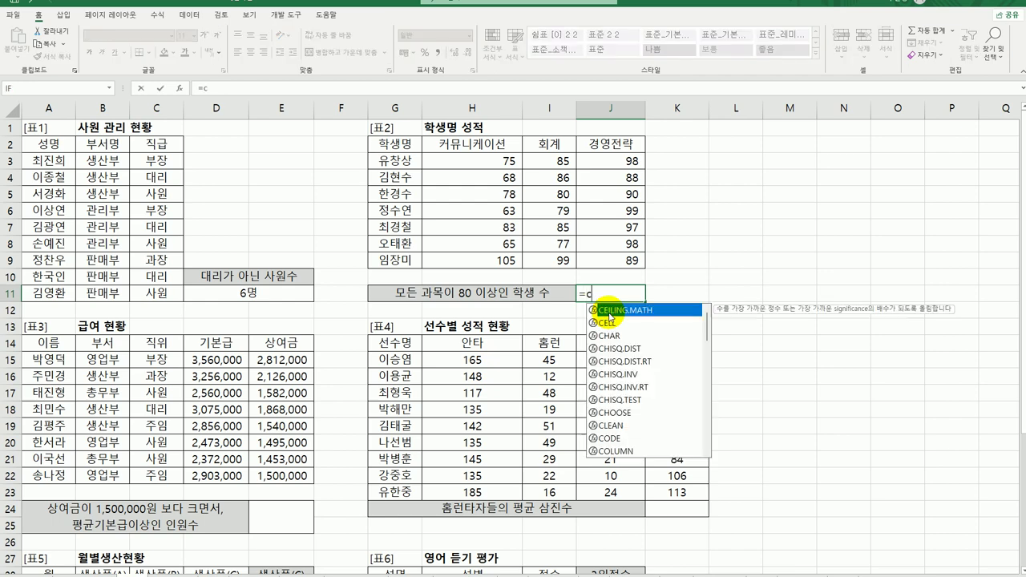
{"action": "type", "text": "ou"}
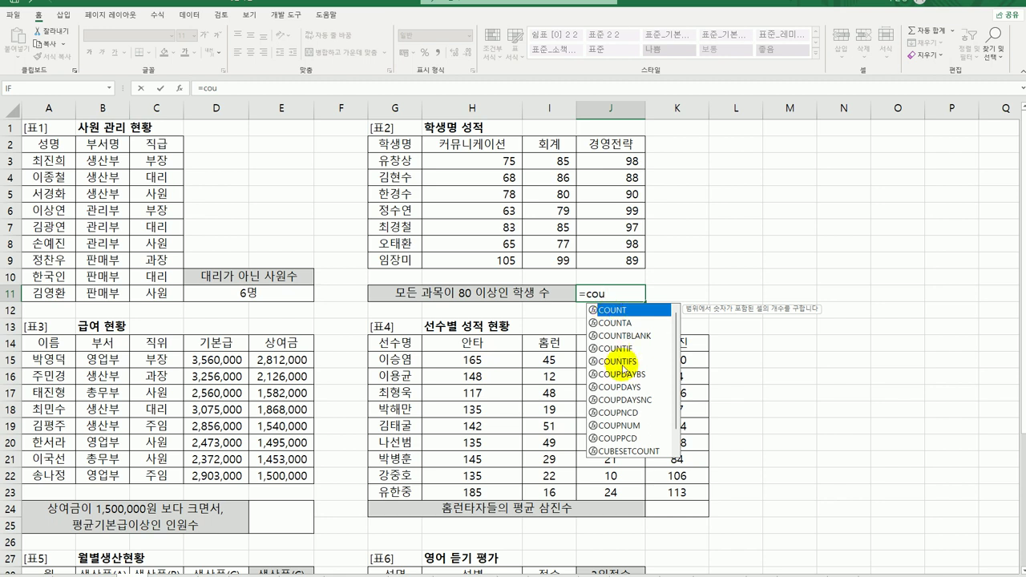
{"action": "left_click", "coordinate": [623, 362]}
{"action": "double_click", "coordinate": [623, 361]}
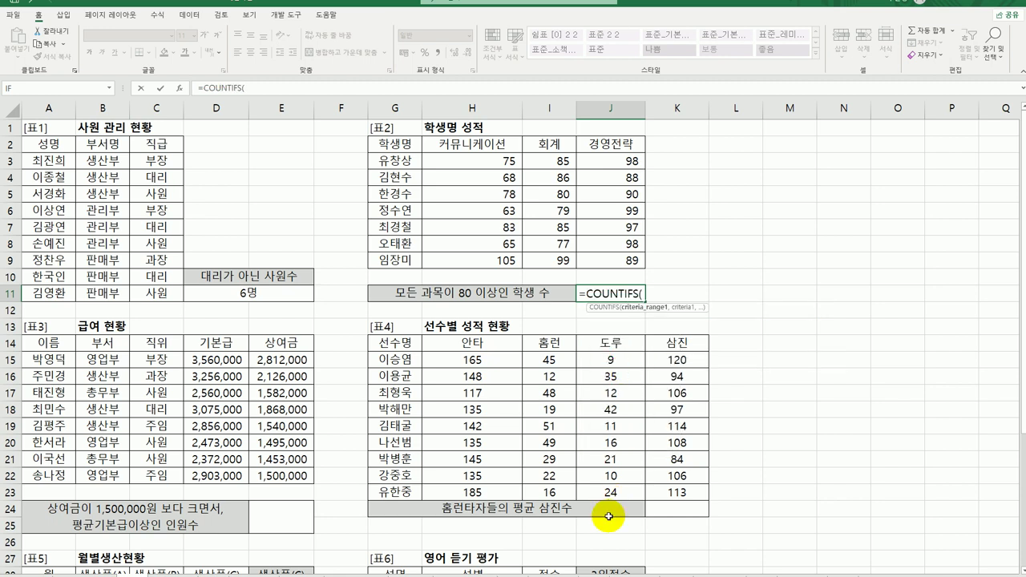
{"action": "left_click", "coordinate": [179, 87]}
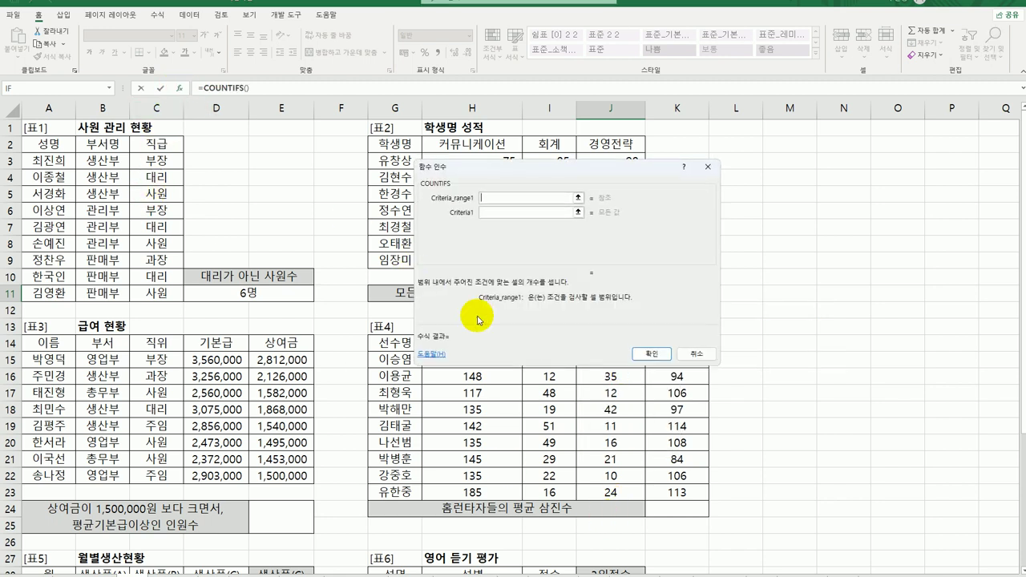
{"action": "left_click_drag", "start_coordinate": [528, 172], "coordinate": [771, 239]}
{"action": "left_click_drag", "start_coordinate": [476, 165], "coordinate": [481, 258]}
{"action": "left_click", "coordinate": [733, 281]}
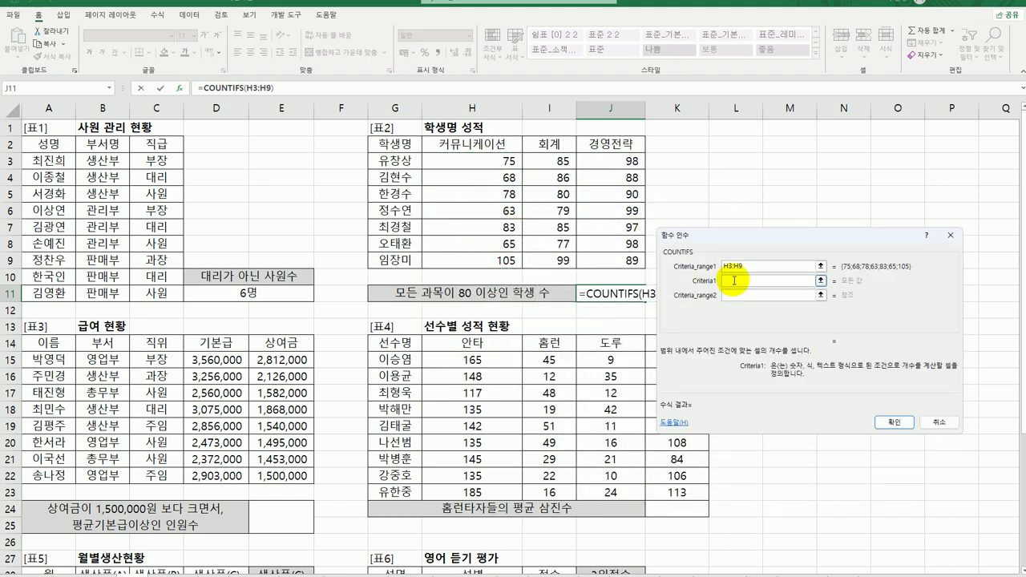
{"action": "type", "text": ">=80"}
Step: Add the 회계 scores I3:I9 as the second COUNTIFS range with criterion >=80
{"action": "left_click", "coordinate": [737, 295]}
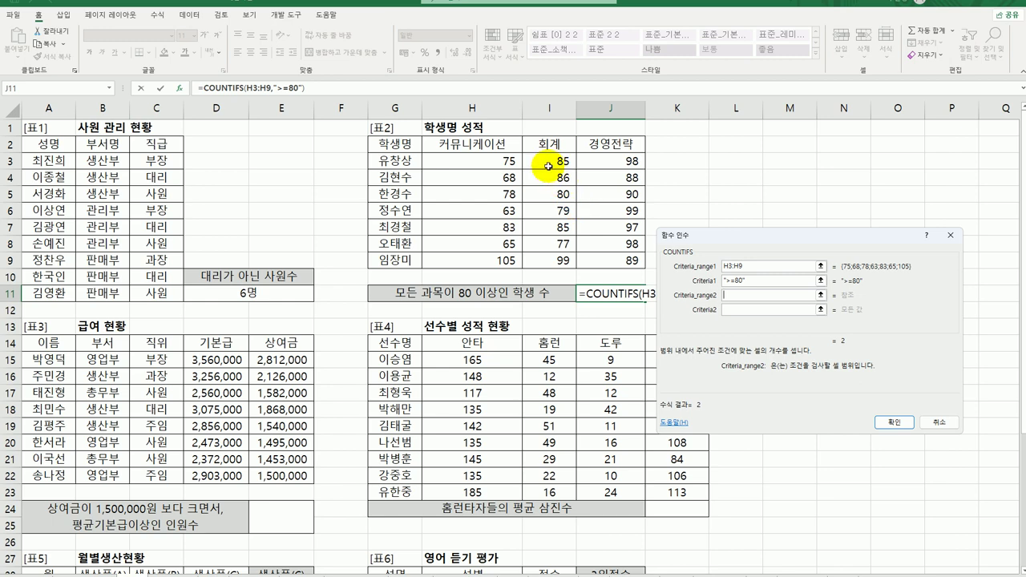
{"action": "left_click_drag", "start_coordinate": [547, 166], "coordinate": [548, 261]}
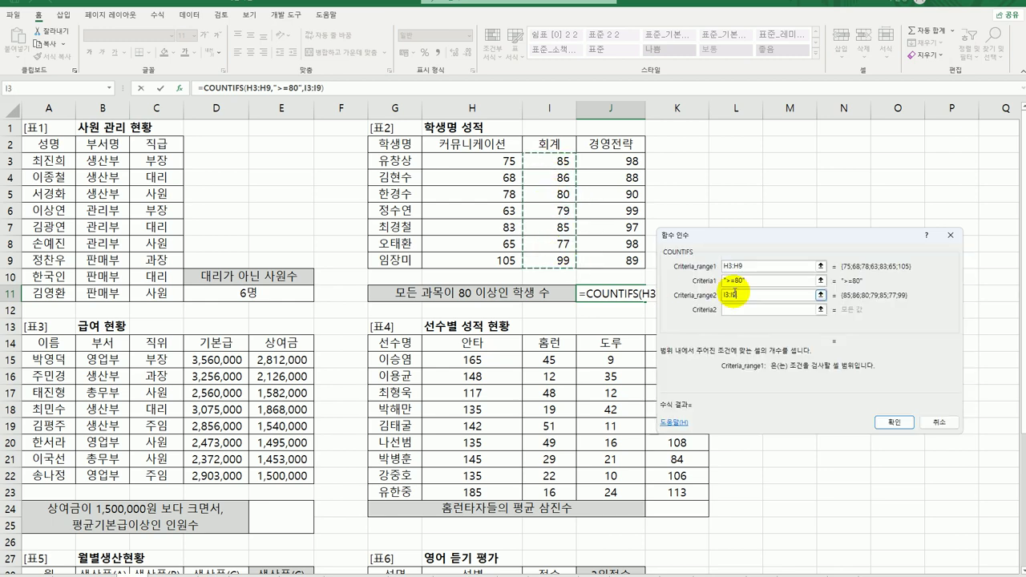
{"action": "left_click", "coordinate": [747, 309]}
{"action": "type", "text": ">=80"}
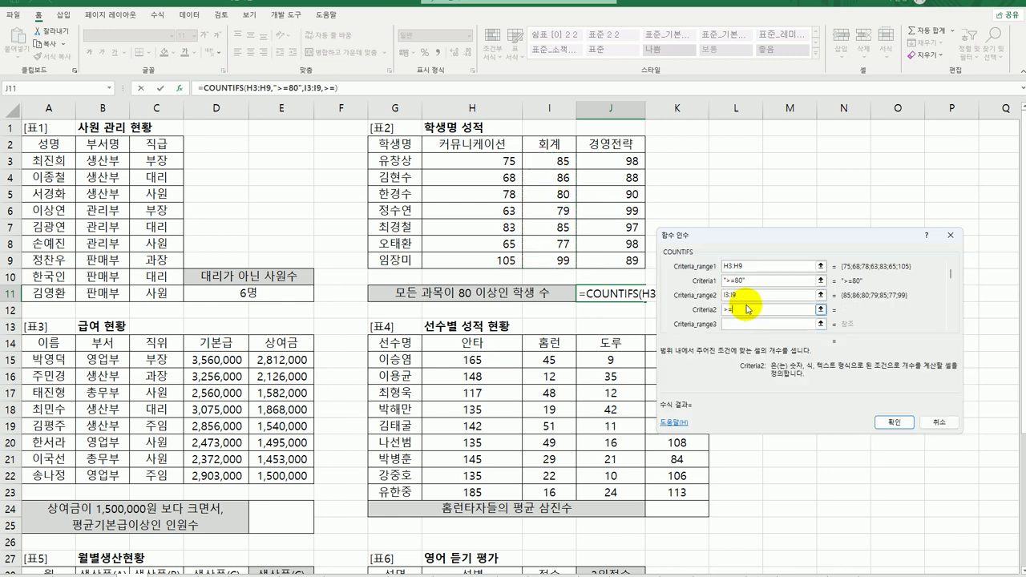
Step: Add the 경영전략 scores J3:J9 as the third COUNTIFS range with criterion >=80 and complete the function
{"action": "left_click", "coordinate": [741, 323]}
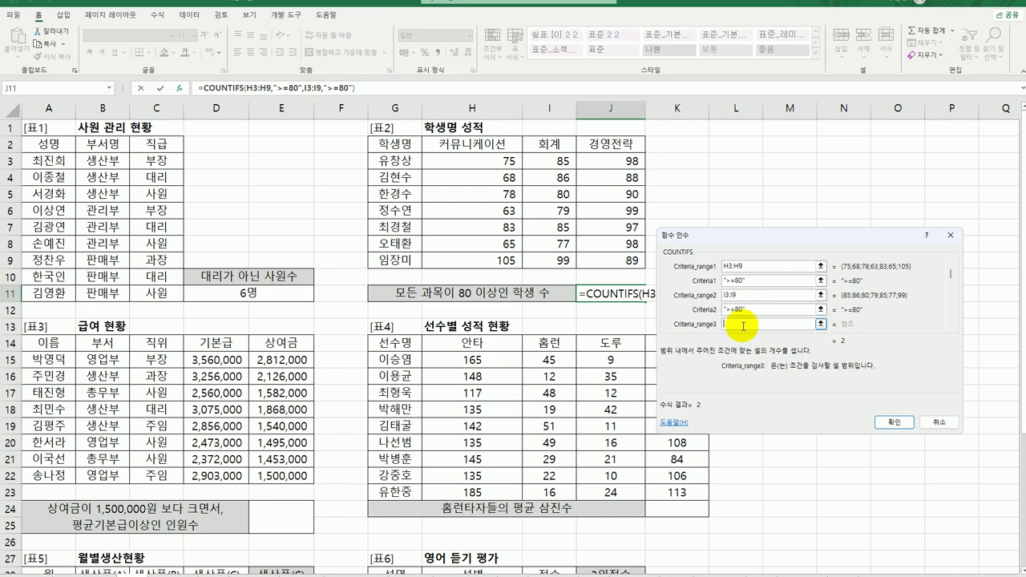
{"action": "left_click_drag", "start_coordinate": [626, 158], "coordinate": [627, 261]}
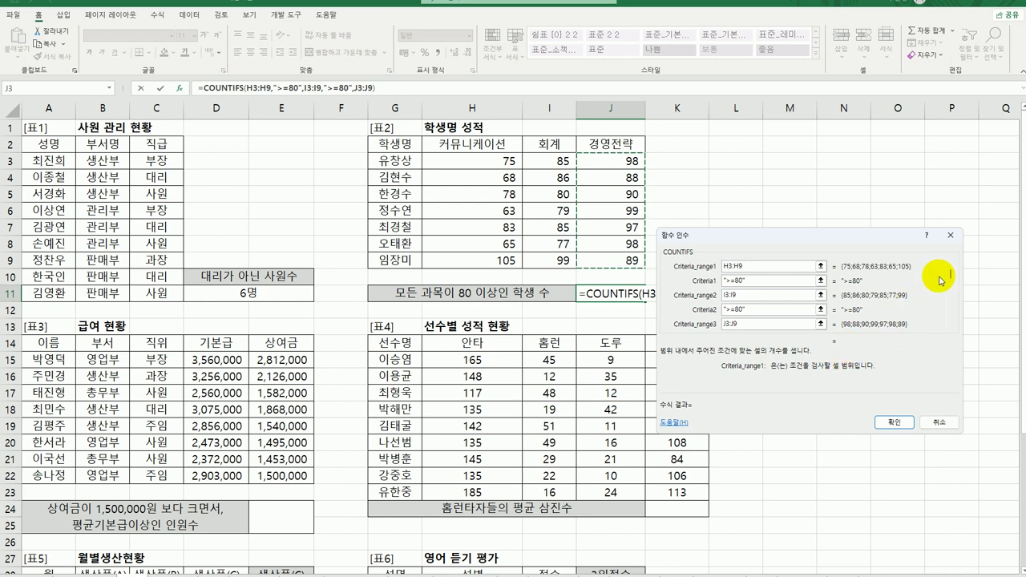
{"action": "key", "text": "Tab"}
{"action": "type", "text": ">"}
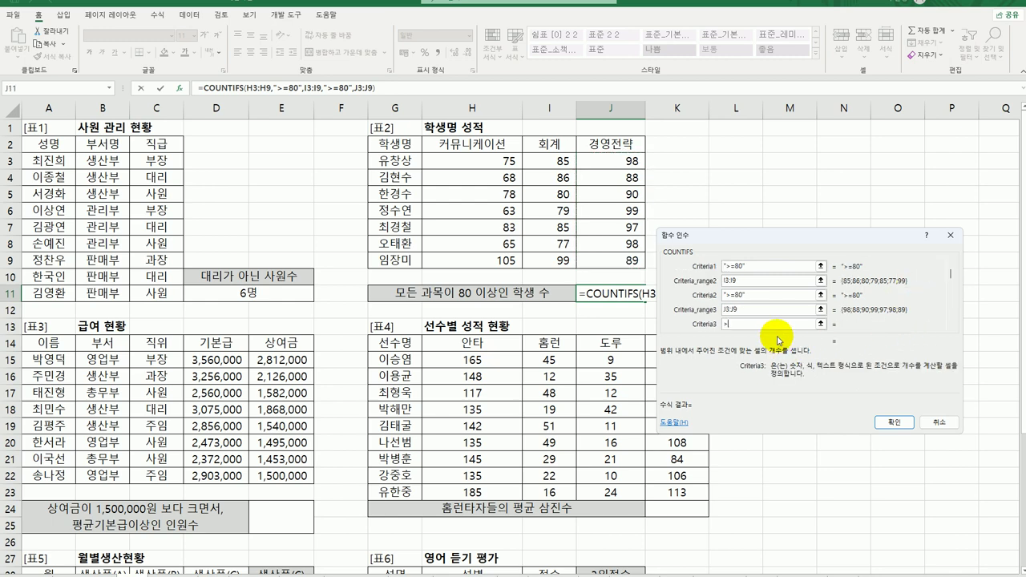
{"action": "type", "text": "=80"}
{"action": "left_click_drag", "start_coordinate": [755, 241], "coordinate": [180, 174]}
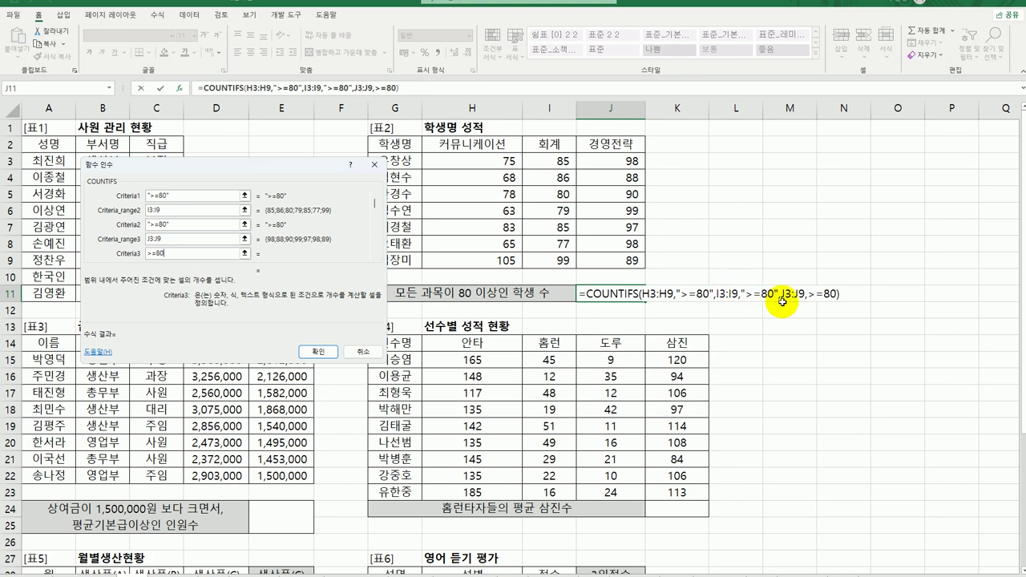
{"action": "left_click", "coordinate": [318, 353]}
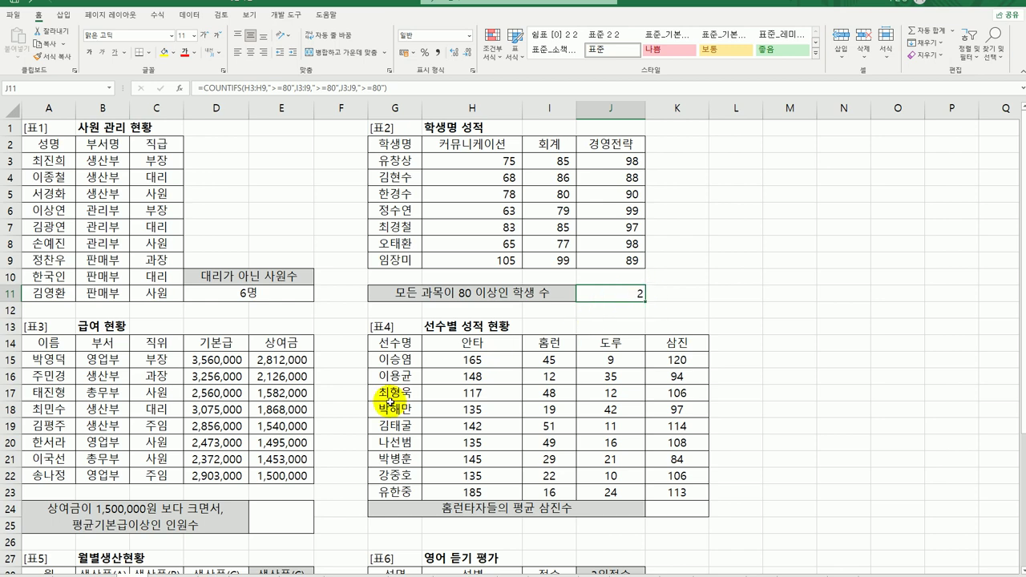
Step: Calculate the average of the 기본급 column in E24 with the formula =AVERAGE(D15:D22)
{"action": "left_click", "coordinate": [282, 517]}
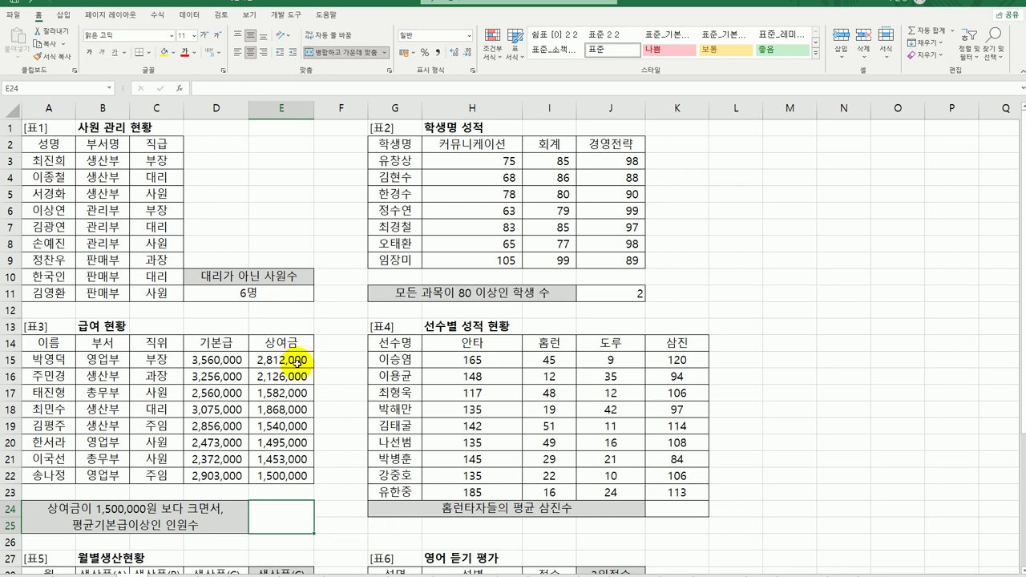
{"action": "left_click_drag", "start_coordinate": [297, 362], "coordinate": [283, 475]}
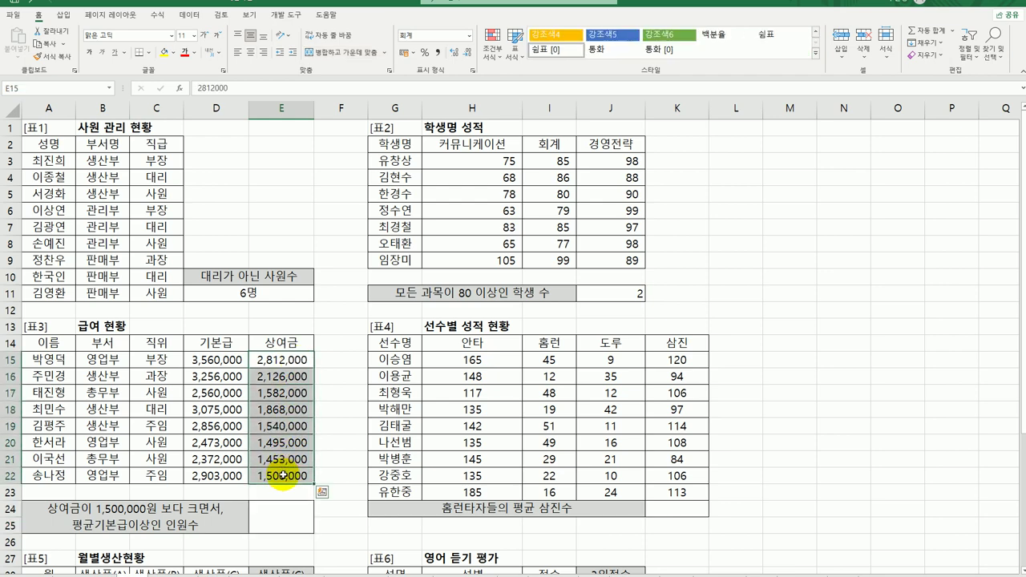
{"action": "left_click", "coordinate": [230, 360]}
{"action": "left_click", "coordinate": [275, 516]}
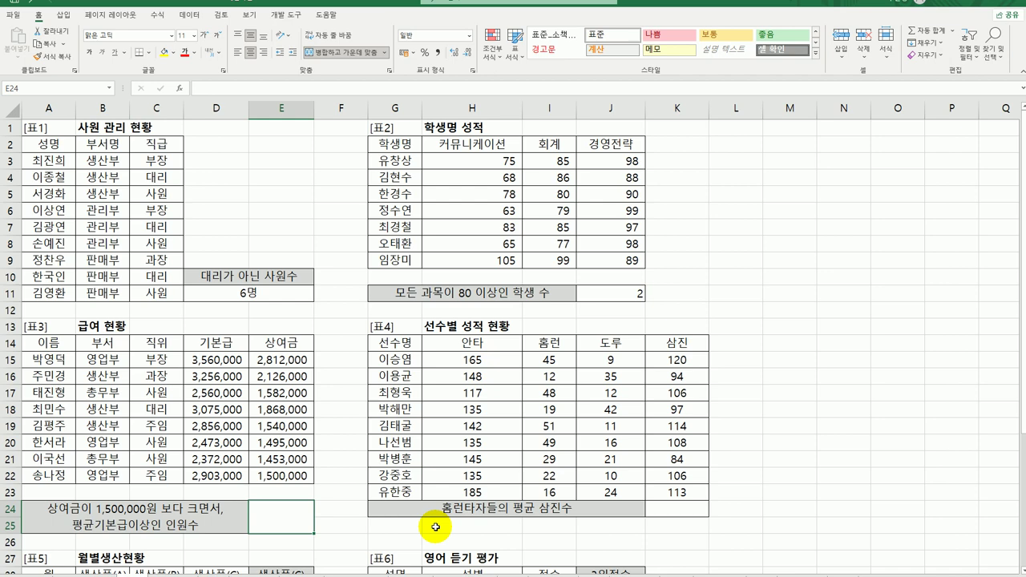
{"action": "type", "text": "=av"}
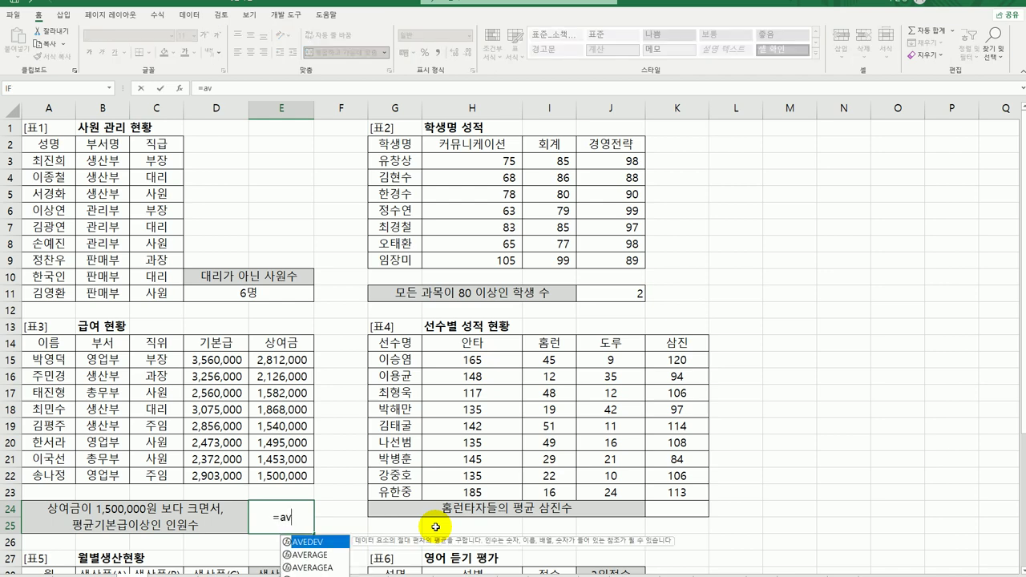
{"action": "key", "text": "Down"}
{"action": "key", "text": "Tab"}
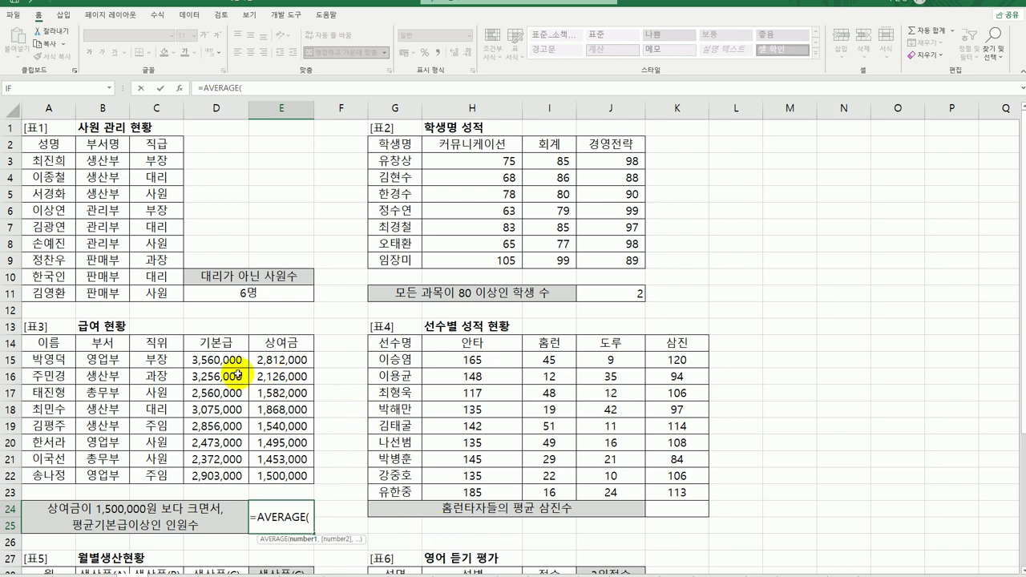
{"action": "left_click_drag", "start_coordinate": [214, 358], "coordinate": [219, 474]}
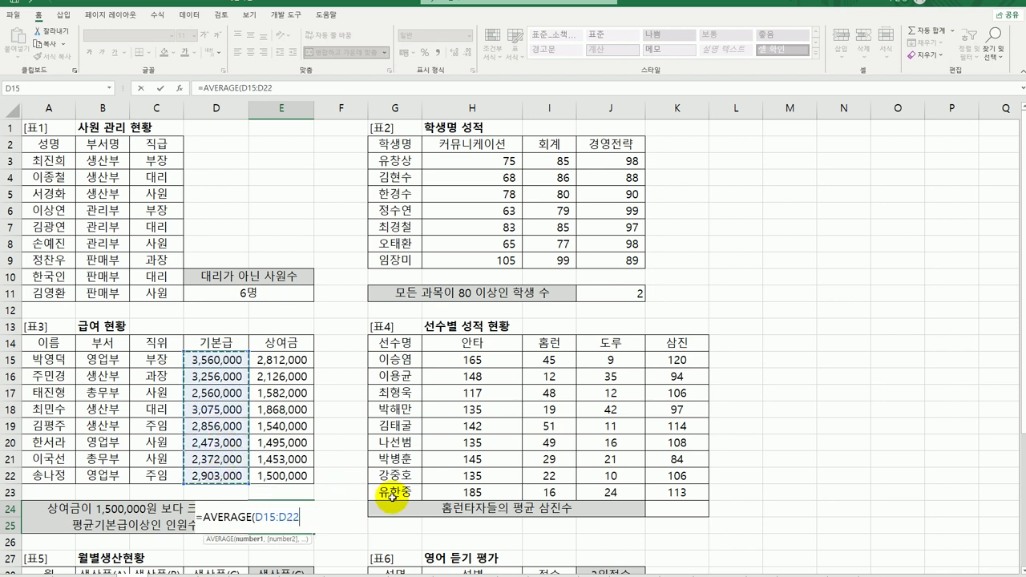
{"action": "key", "text": "ctrl+Return"}
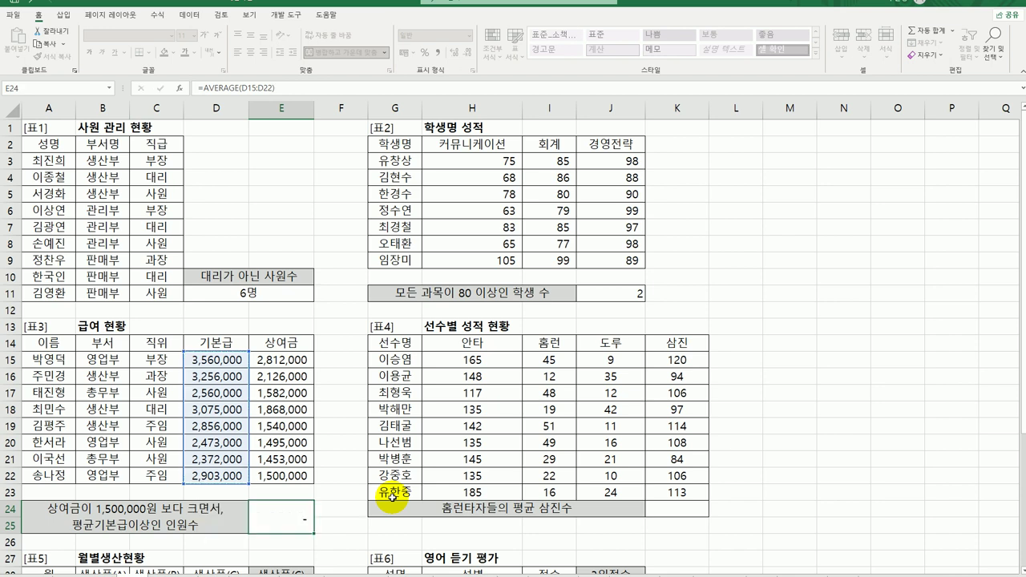
{"action": "key", "text": "Return"}
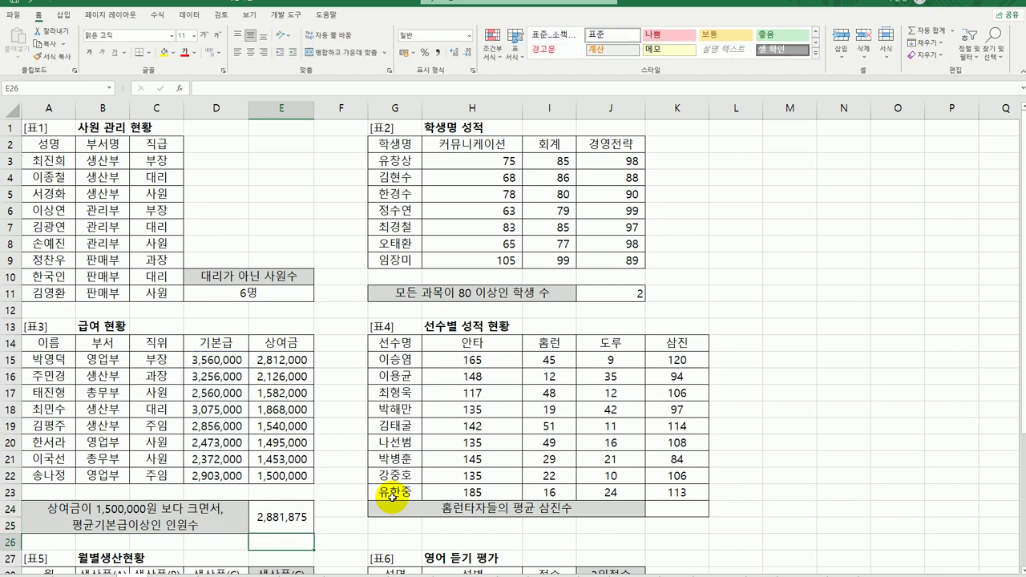
Step: Wrap the AVERAGE formula in E24 in a COUNTIFS function and open its function arguments clear of the 급여 현황 table
{"action": "left_click", "coordinate": [293, 521]}
{"action": "double_click", "coordinate": [288, 528]}
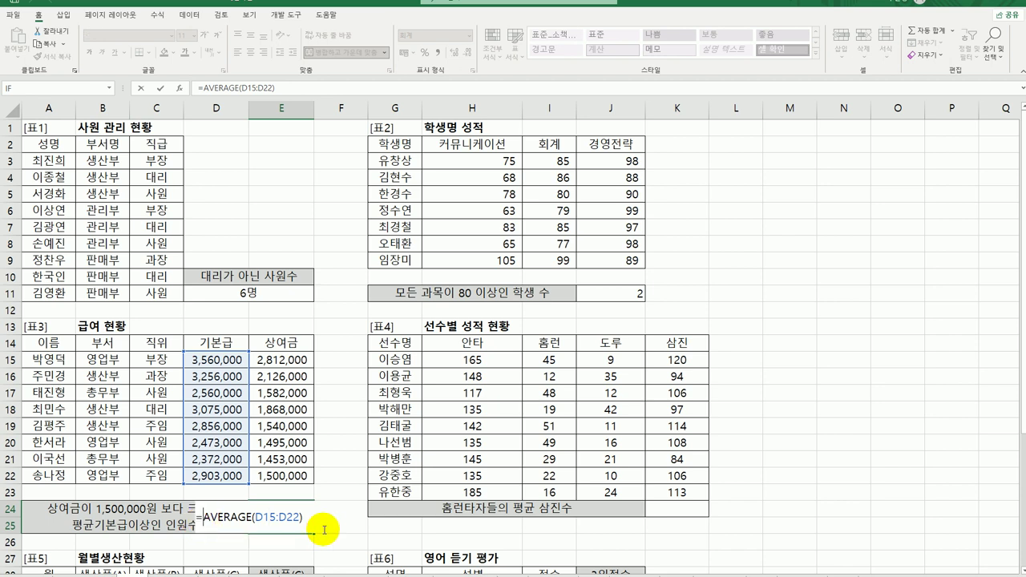
{"action": "type", "text": "coun"}
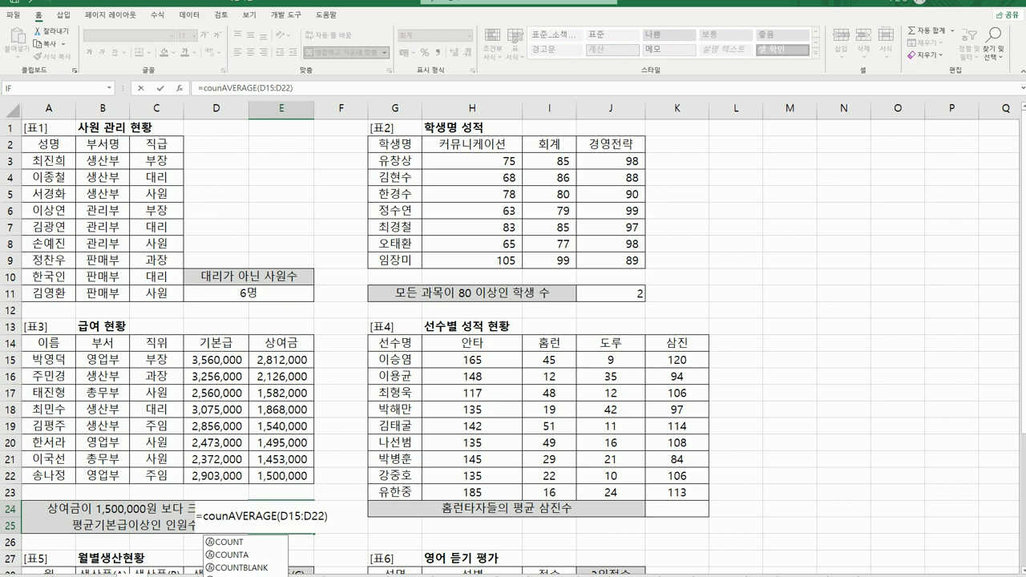
{"action": "type", "text": "tifs"}
{"action": "key", "text": "Tab"}
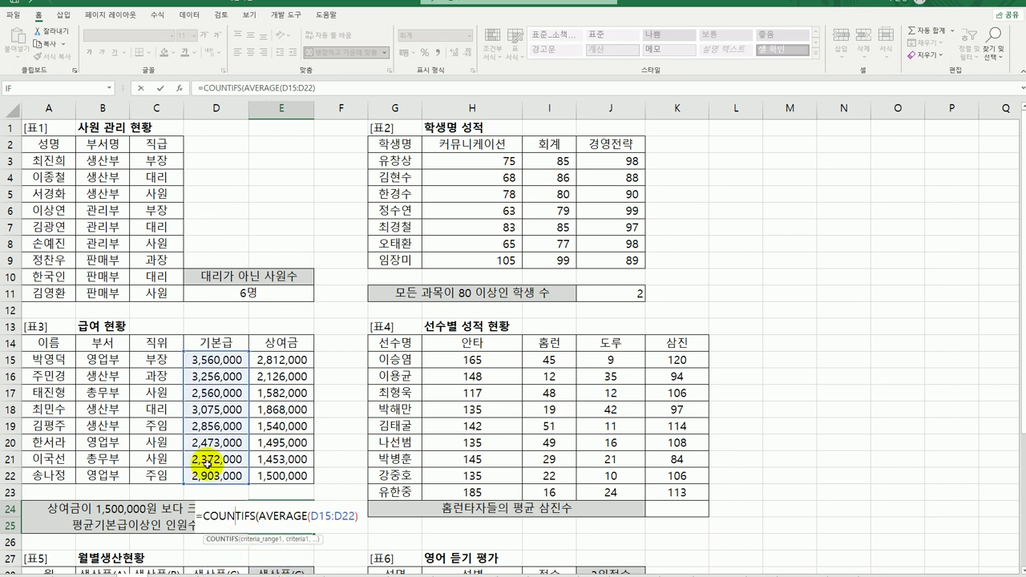
{"action": "key", "text": "ctrl+a"}
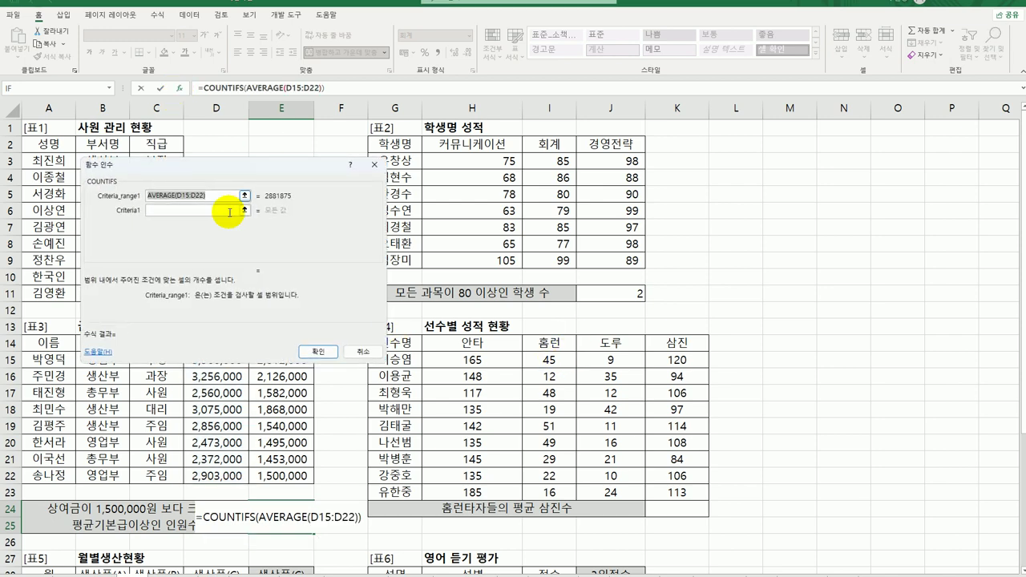
{"action": "left_click_drag", "start_coordinate": [224, 153], "coordinate": [542, 246]}
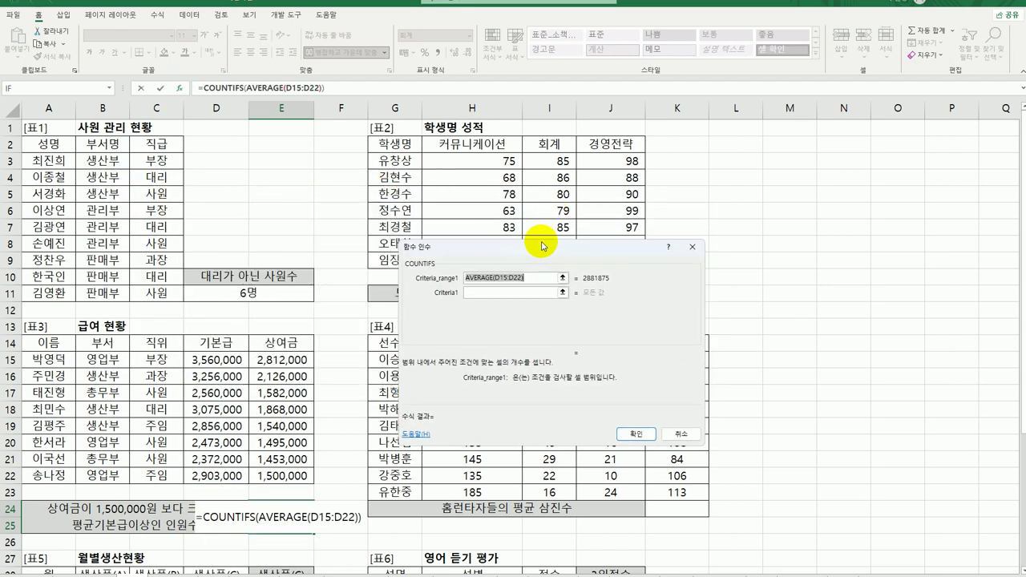
Step: Move AVERAGE(D15:D22) from the first COUNTIFS range to the first criterion, and set that range to the 기본급 cells D15:D22
{"action": "key", "text": "ctrl+x"}
{"action": "left_click", "coordinate": [513, 292]}
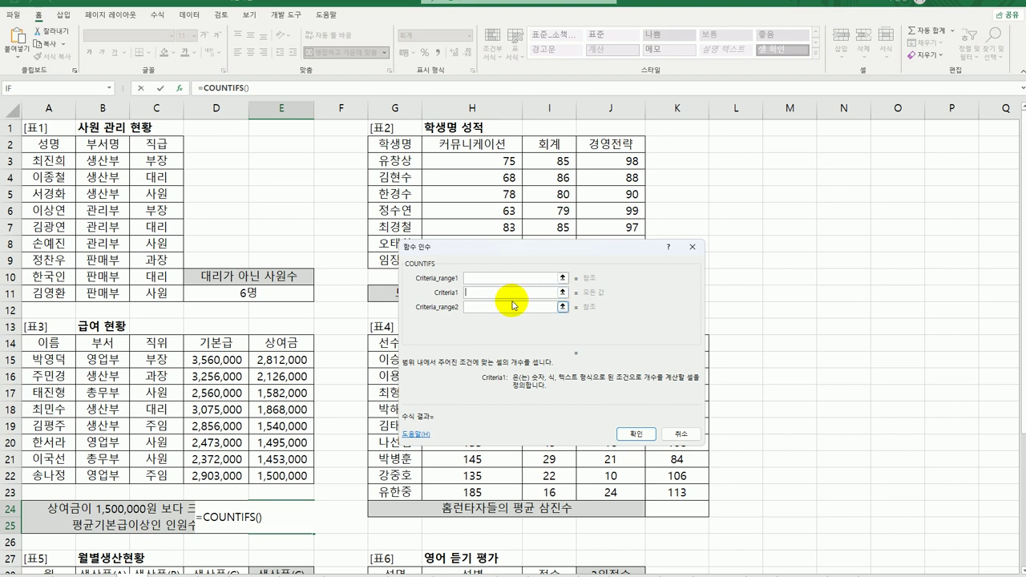
{"action": "key", "text": "ctrl+v"}
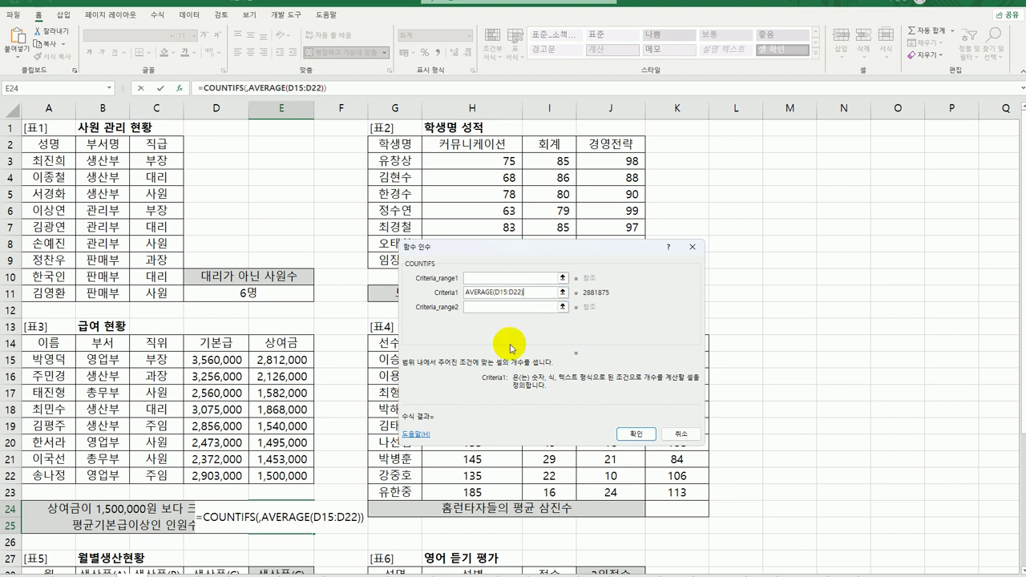
{"action": "left_click", "coordinate": [473, 277]}
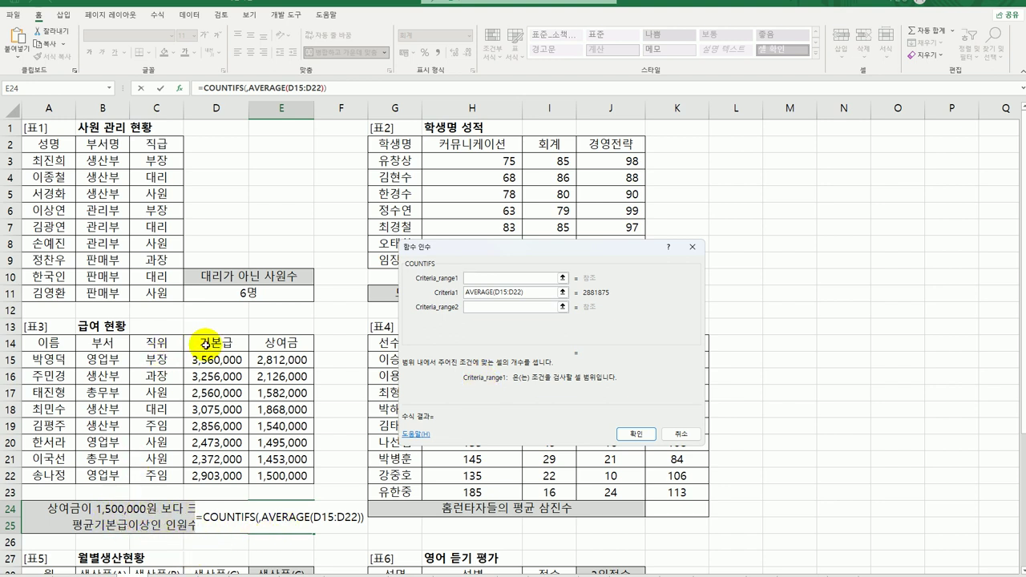
{"action": "left_click_drag", "start_coordinate": [215, 360], "coordinate": [212, 473]}
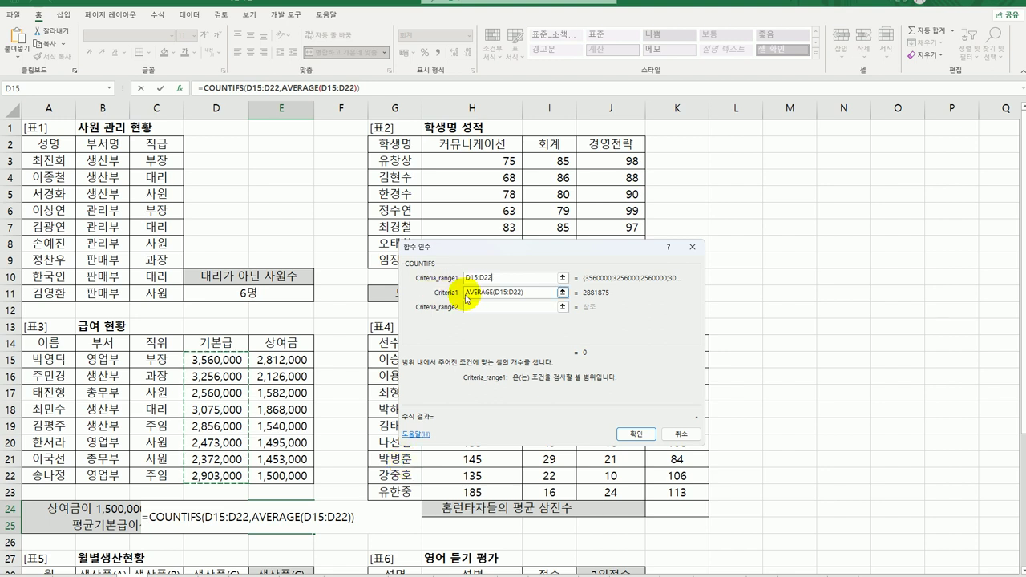
Step: Prefix the average in the first criterion with the comparison operator so it reads ">="&AVERAGE(D15:D22)
{"action": "left_click", "coordinate": [469, 293]}
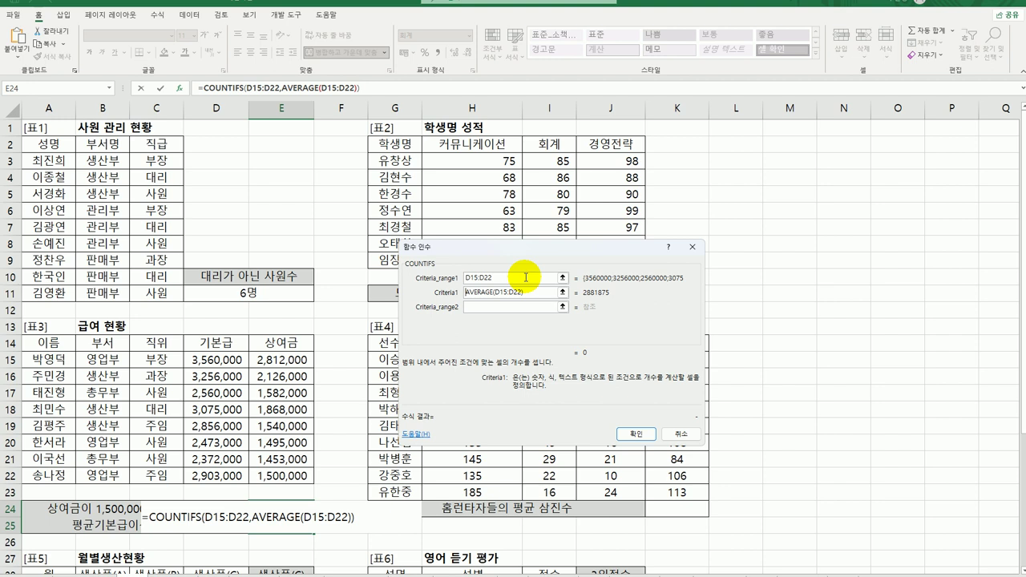
{"action": "type", "text": "\""}
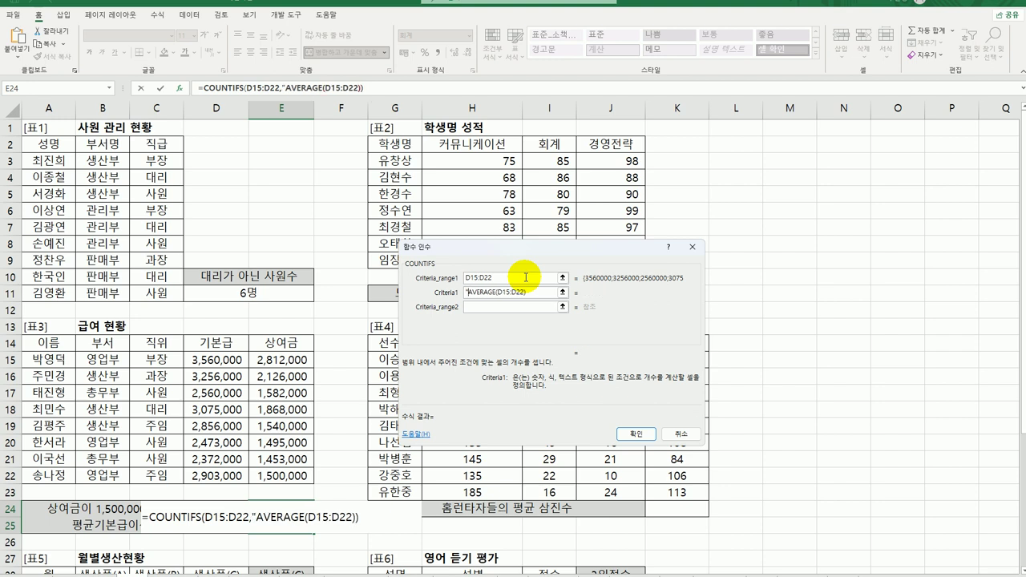
{"action": "type", "text": ">="}
{"action": "key", "text": "Menu"}
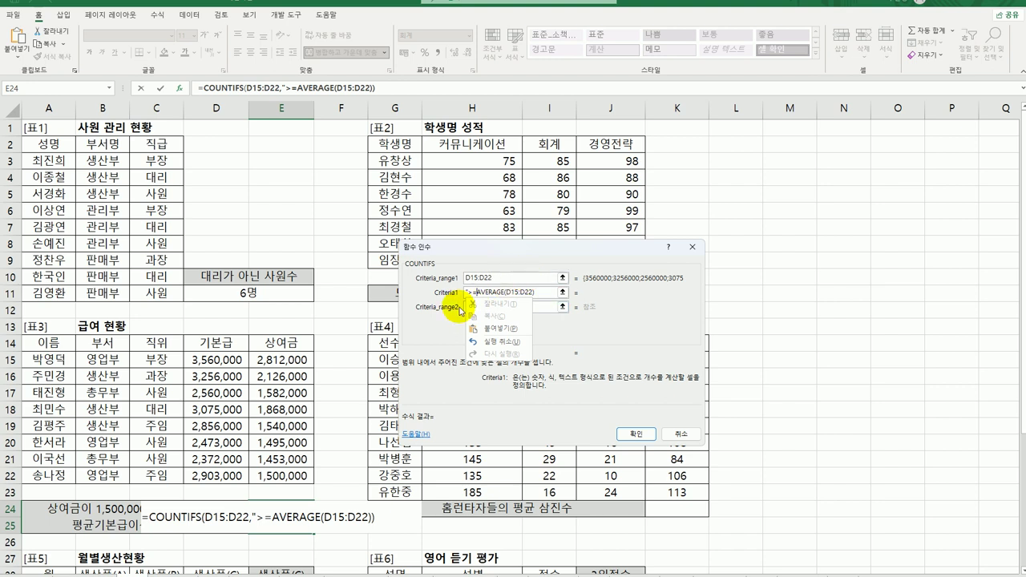
{"action": "key", "text": "Escape"}
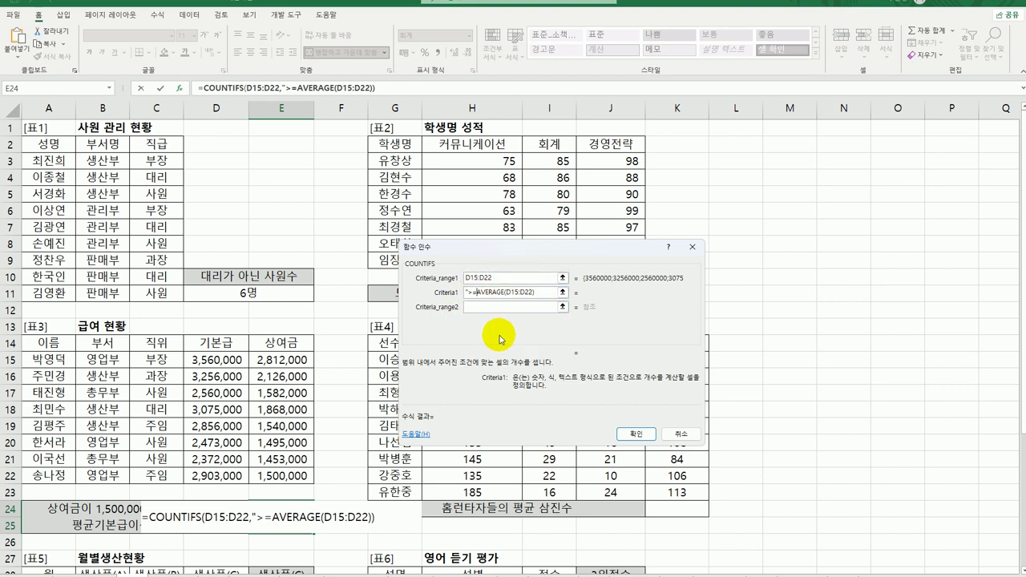
{"action": "type", "text": "\"&"}
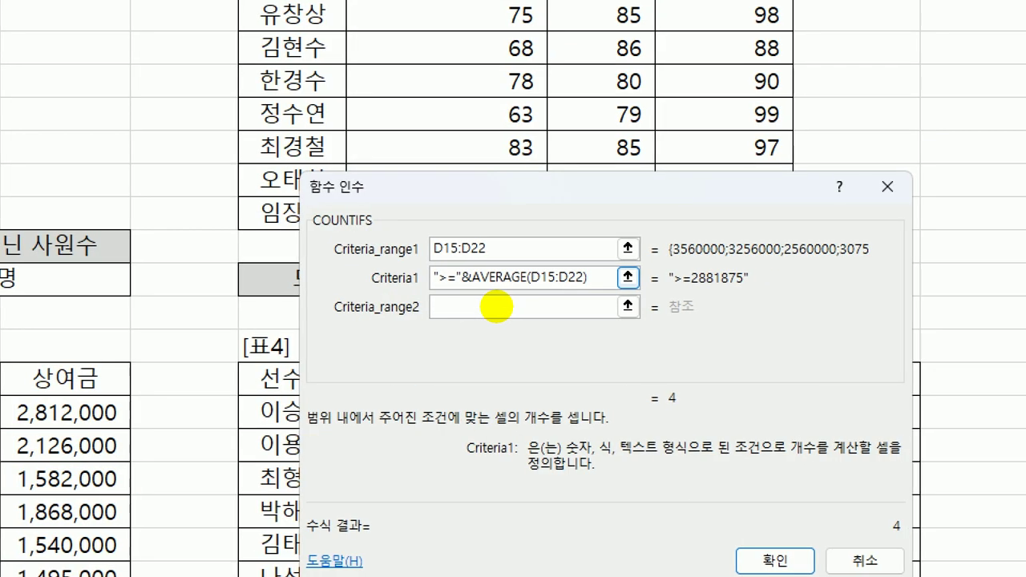
{"action": "left_click", "coordinate": [488, 304]}
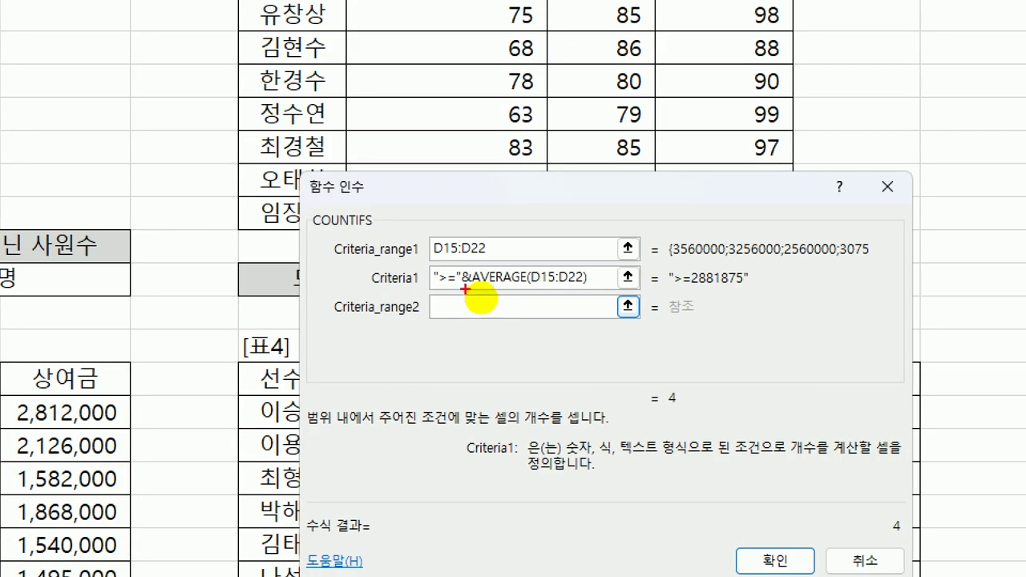
{"action": "mouse_move", "coordinate": [430, 277]}
{"action": "left_mouse_down"}
{"action": "mouse_move", "coordinate": [464, 285]}
{"action": "mouse_move", "coordinate": [518, 233]}
{"action": "left_mouse_up"}
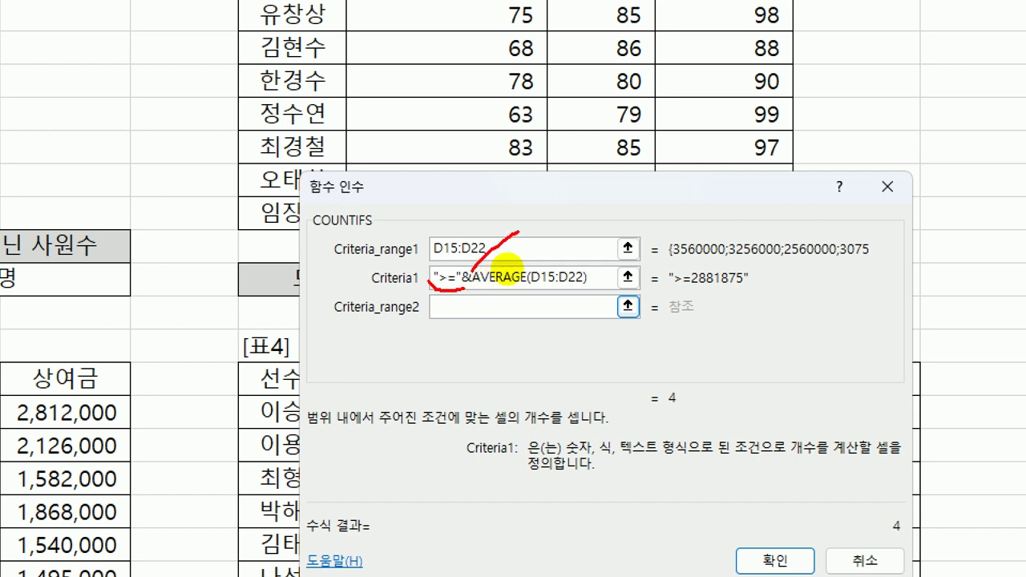
{"action": "left_click_drag", "start_coordinate": [463, 292], "coordinate": [588, 284]}
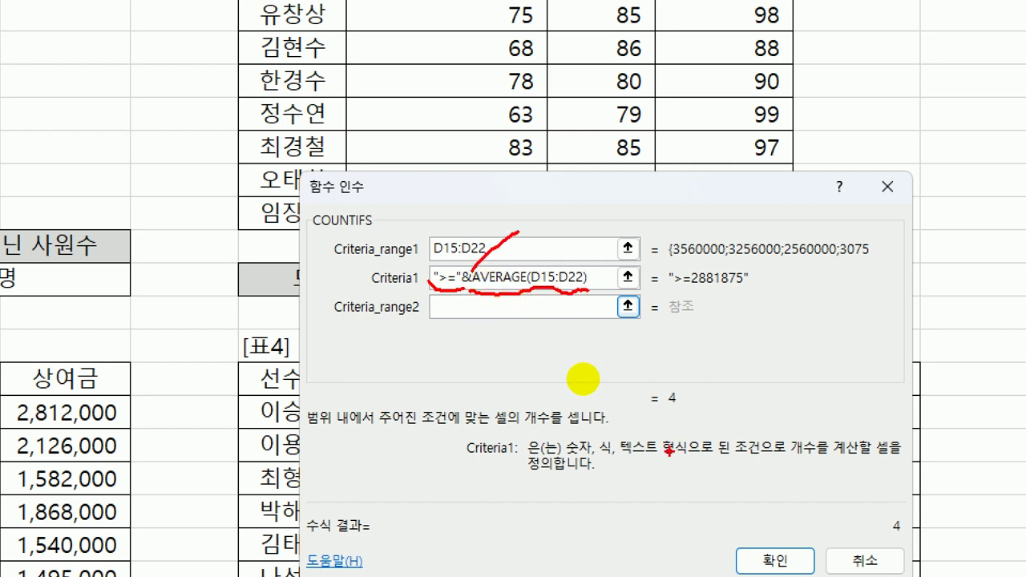
{"action": "mouse_move", "coordinate": [663, 291]}
{"action": "left_mouse_down"}
{"action": "mouse_move", "coordinate": [678, 280]}
{"action": "mouse_move", "coordinate": [753, 294]}
{"action": "left_mouse_up"}
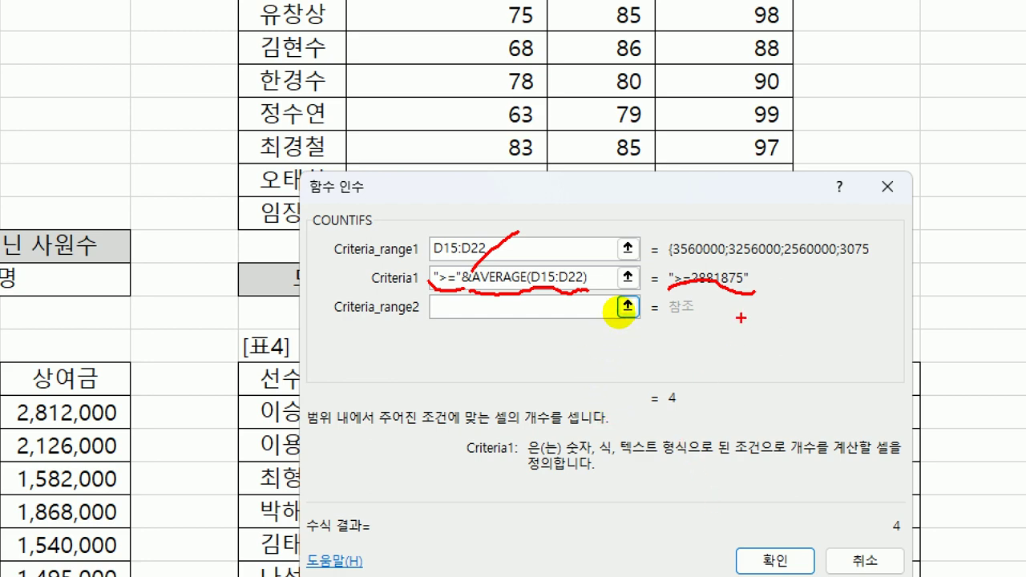
{"action": "key", "text": "Escape"}
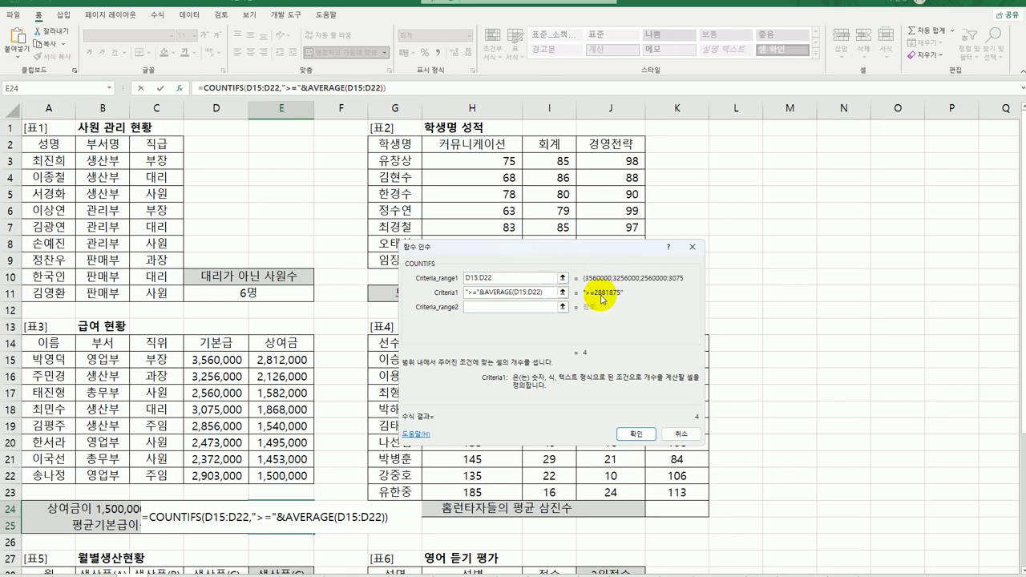
Step: Add the 상여금 cells E15:E22 as the second COUNTIFS range with criterion >1500000 and complete the function
{"action": "left_click", "coordinate": [500, 307]}
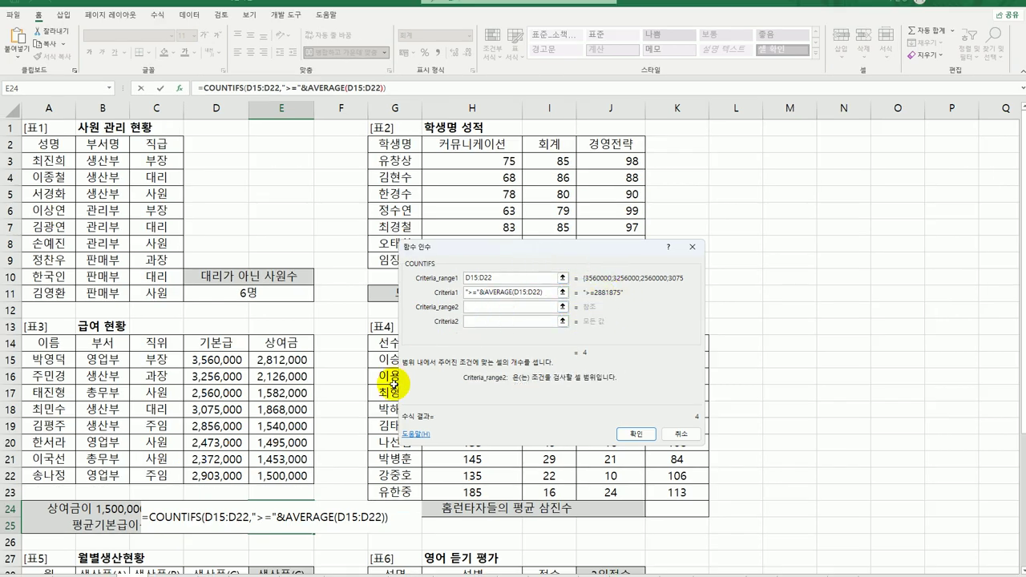
{"action": "left_click_drag", "start_coordinate": [287, 359], "coordinate": [268, 475]}
{"action": "left_click", "coordinate": [506, 323]}
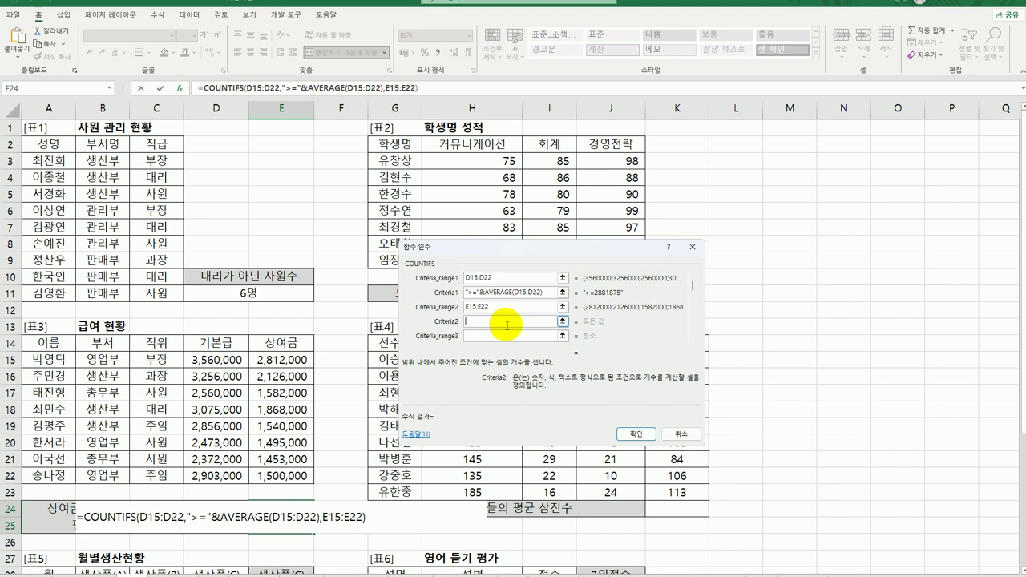
{"action": "type", "text": ">150000"}
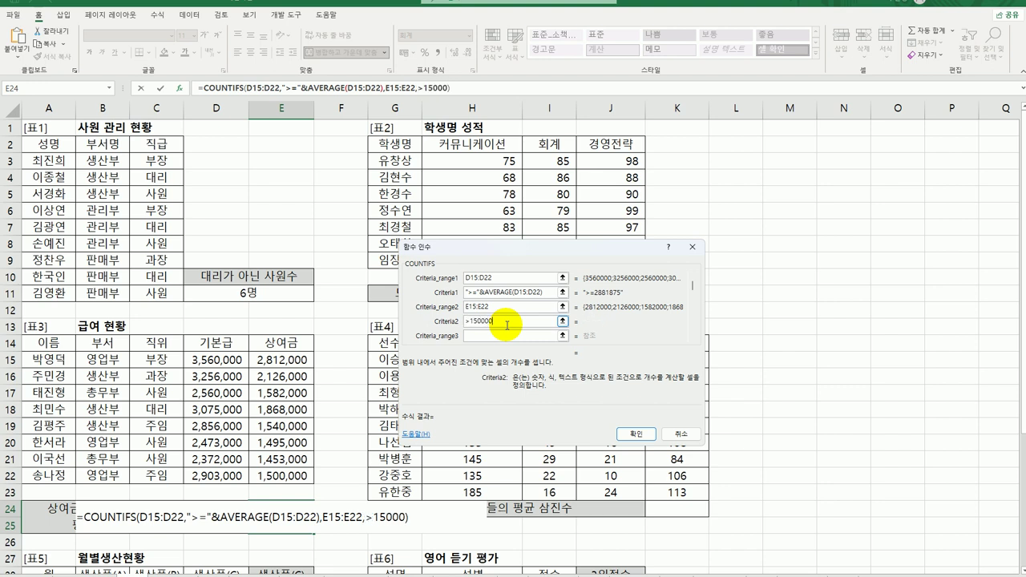
{"action": "type", "text": "0"}
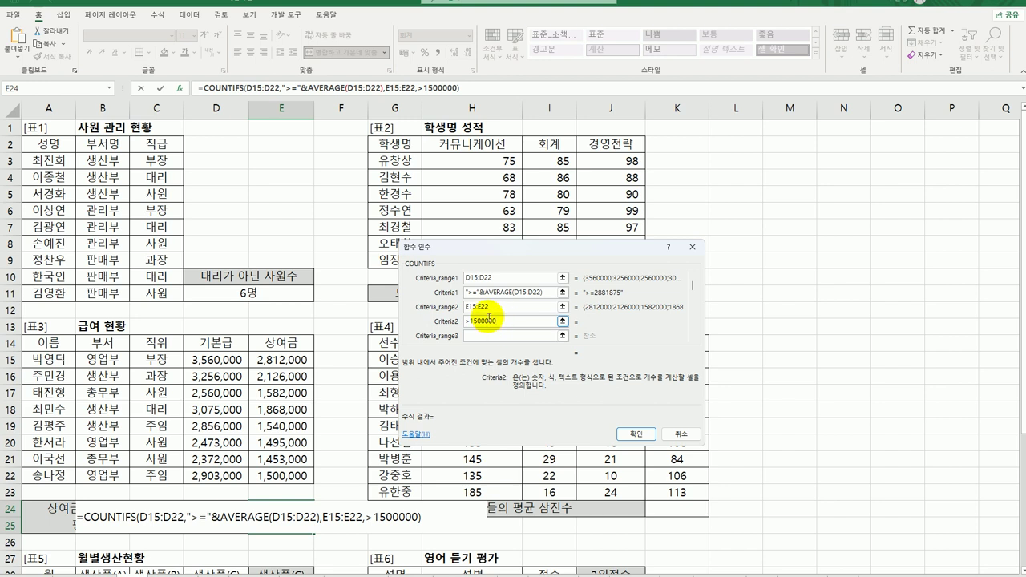
{"action": "left_click", "coordinate": [481, 321]}
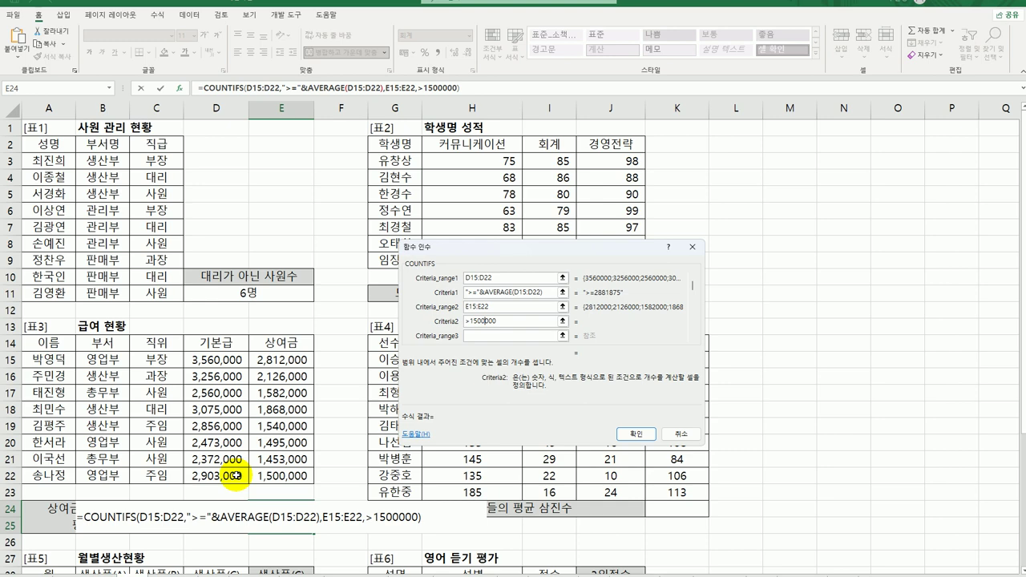
{"action": "left_click", "coordinate": [636, 434]}
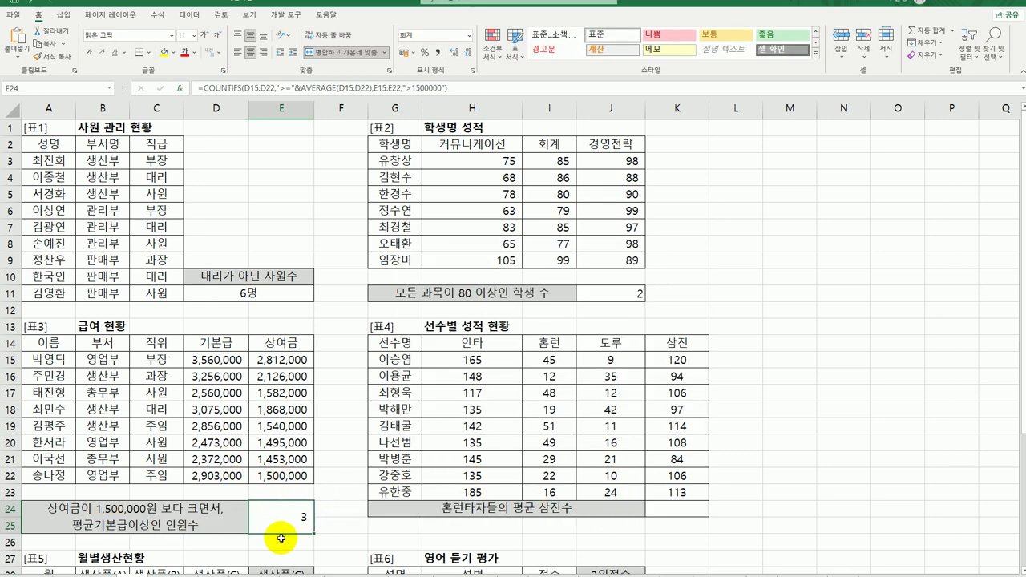
Step: Append &"명" to the end of the COUNTIFS formula in E24
{"action": "double_click", "coordinate": [286, 515]}
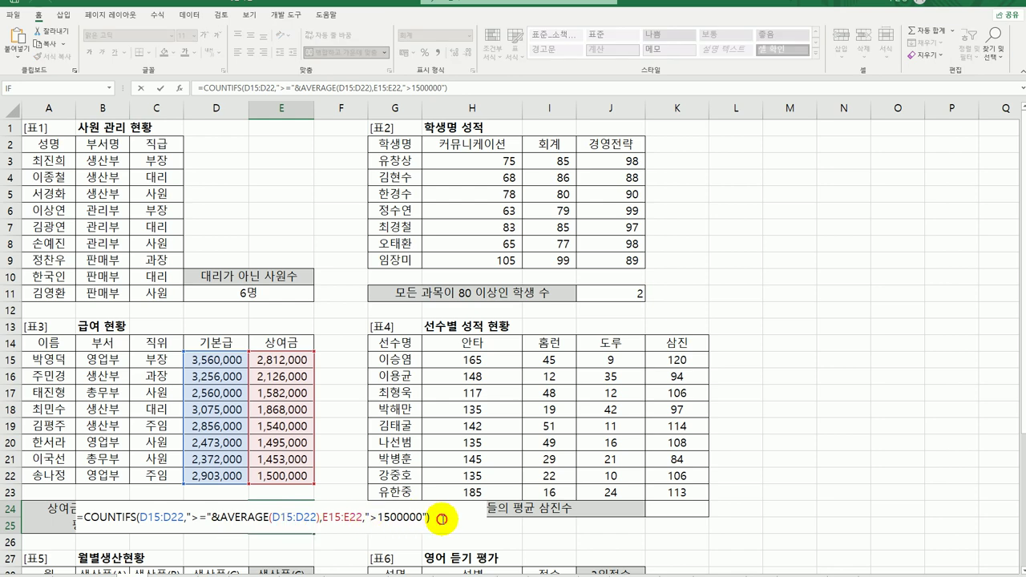
{"action": "type", "text": "&\""}
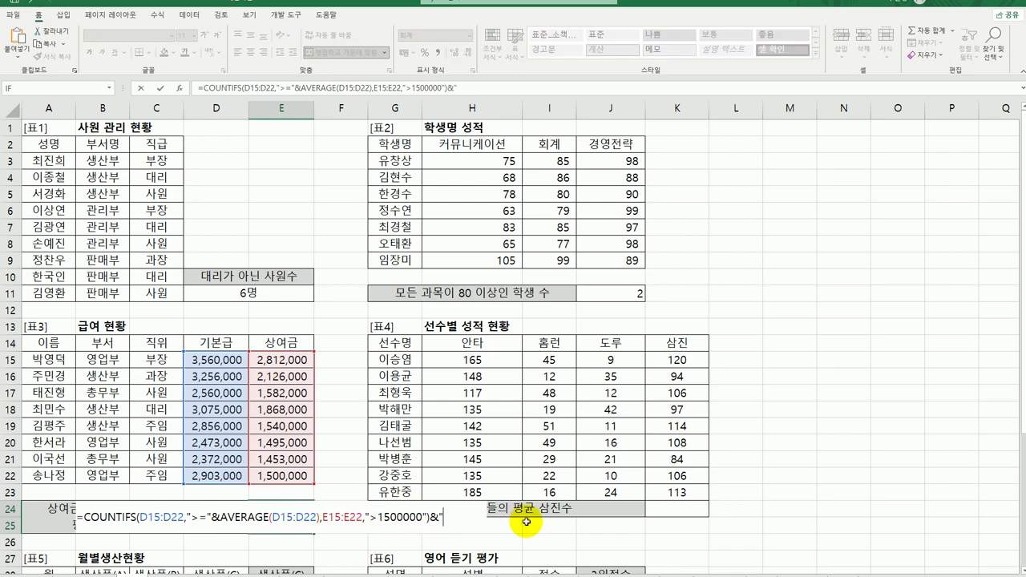
{"action": "type", "text": "명\""}
{"action": "key", "text": "Return"}
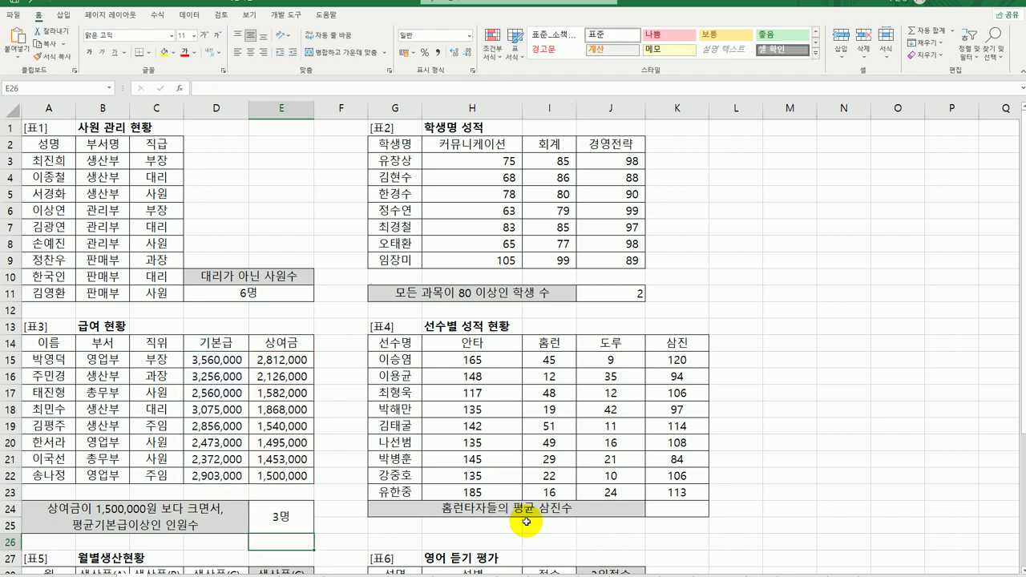
{"action": "left_click", "coordinate": [301, 517]}
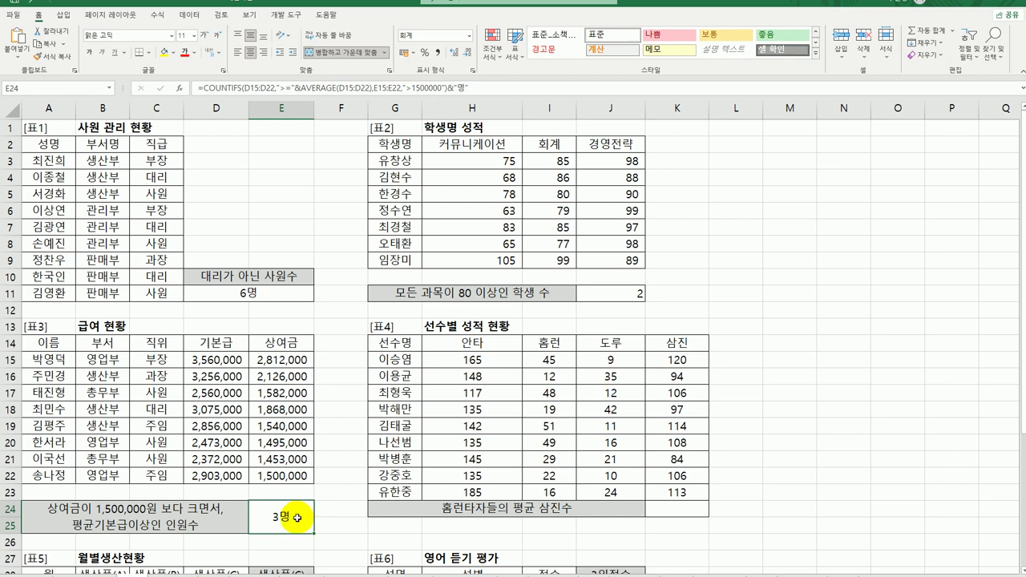
{"action": "left_click", "coordinate": [698, 517]}
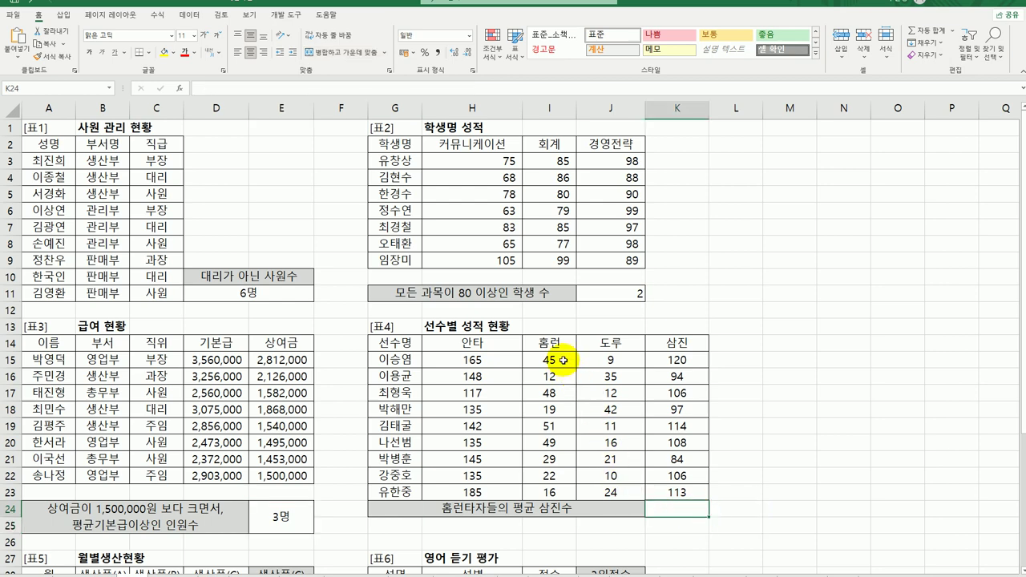
{"action": "left_click_drag", "start_coordinate": [564, 361], "coordinate": [554, 477]}
{"action": "left_click_drag", "start_coordinate": [676, 358], "coordinate": [677, 491]}
Step: Start an AVERAGEIF function in K24 for the home-run hitters' average strikeouts and bring up its function arguments
{"action": "left_click", "coordinate": [683, 512]}
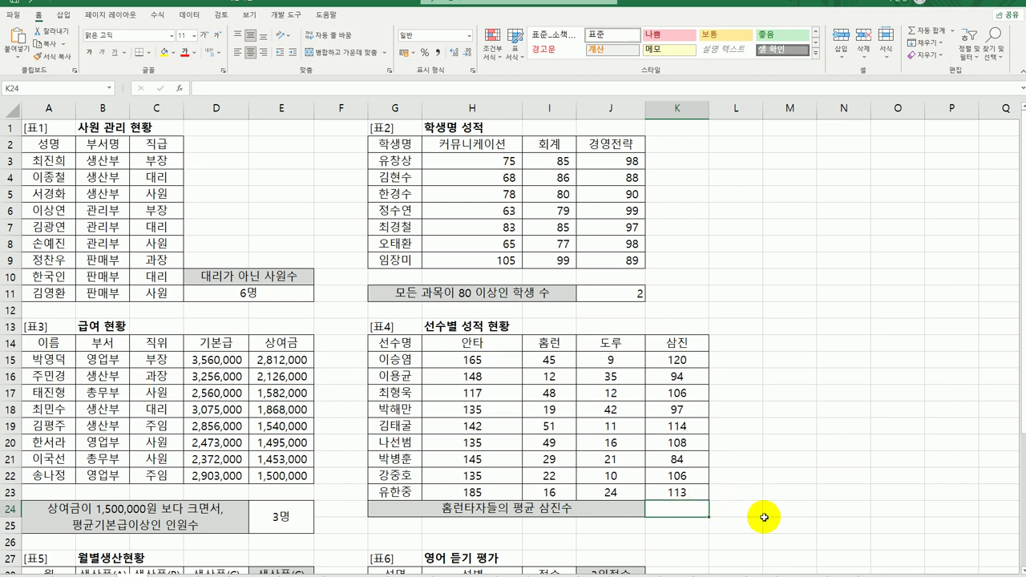
{"action": "type", "text": "="}
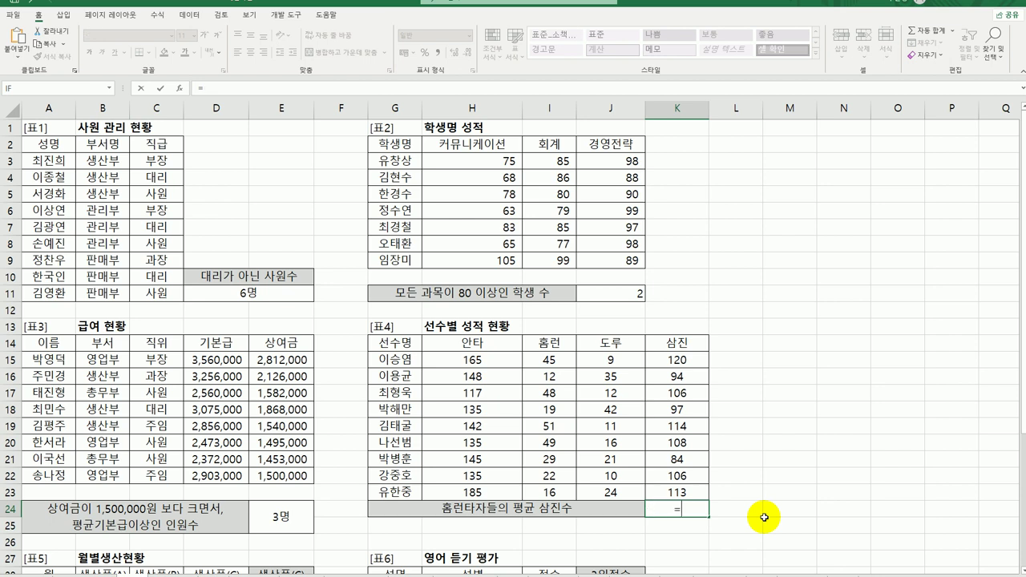
{"action": "type", "text": "av"}
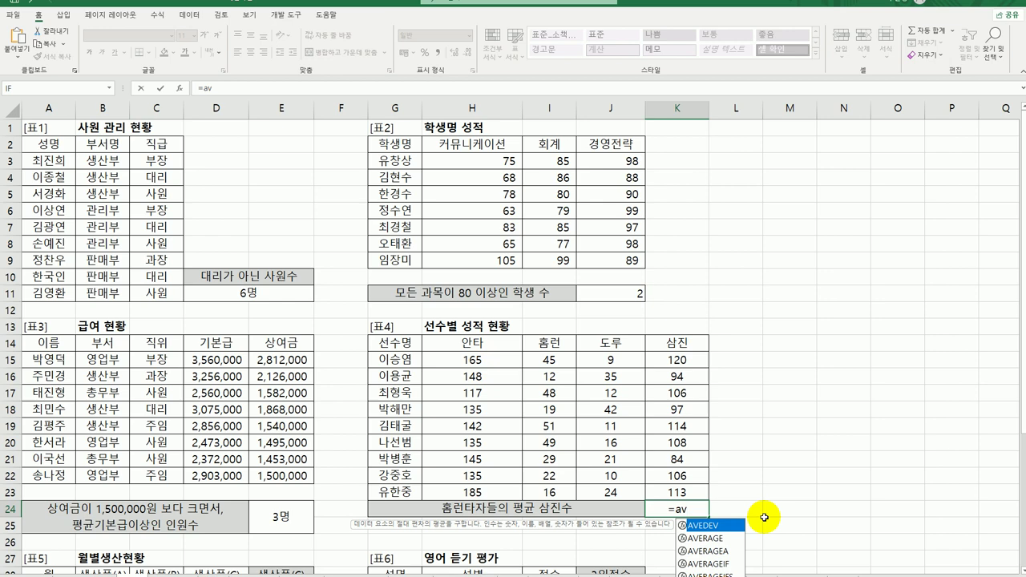
{"action": "left_click", "coordinate": [726, 564]}
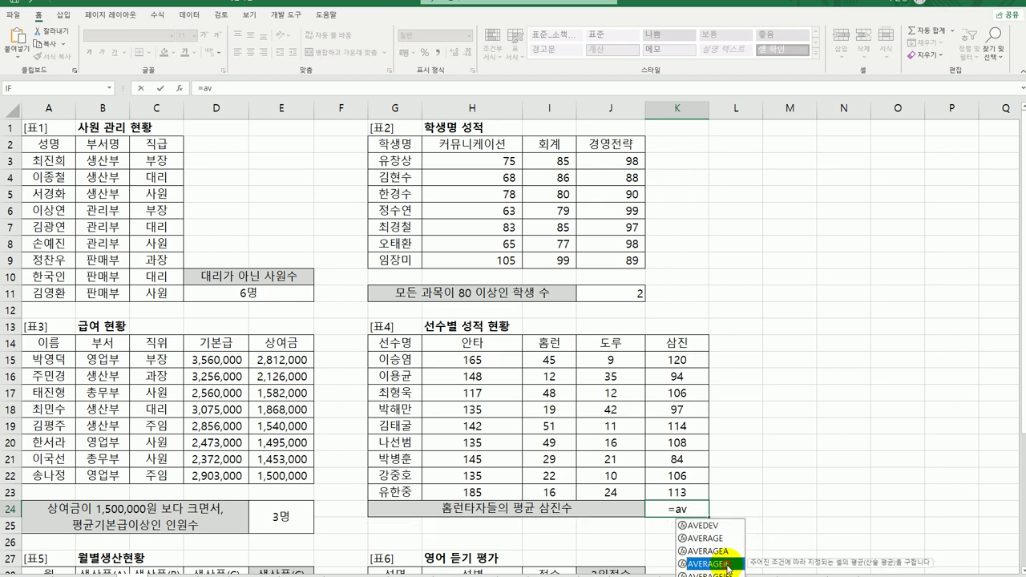
{"action": "double_click", "coordinate": [726, 564]}
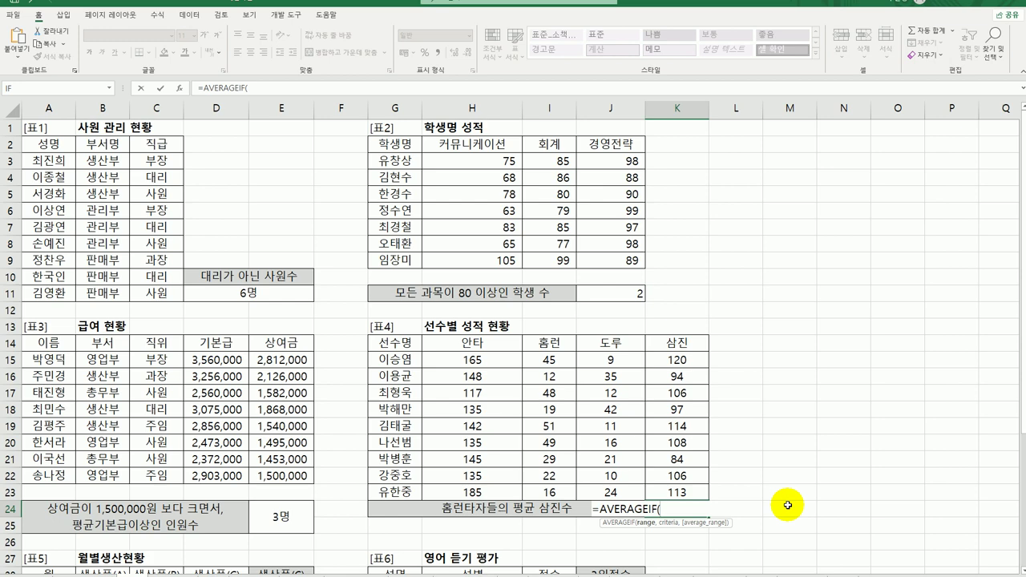
{"action": "left_click", "coordinate": [179, 87]}
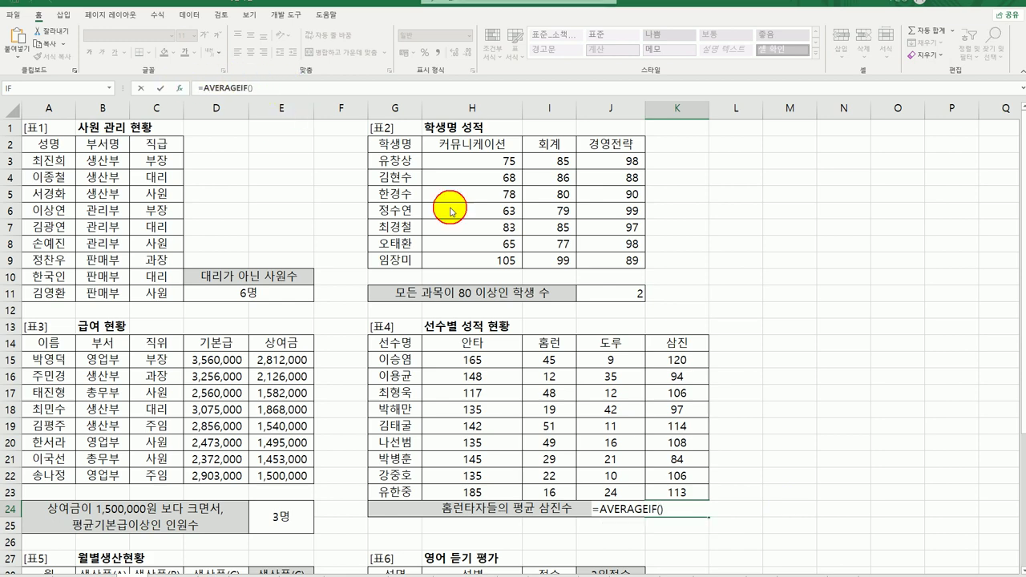
{"action": "left_click_drag", "start_coordinate": [493, 263], "coordinate": [721, 153]}
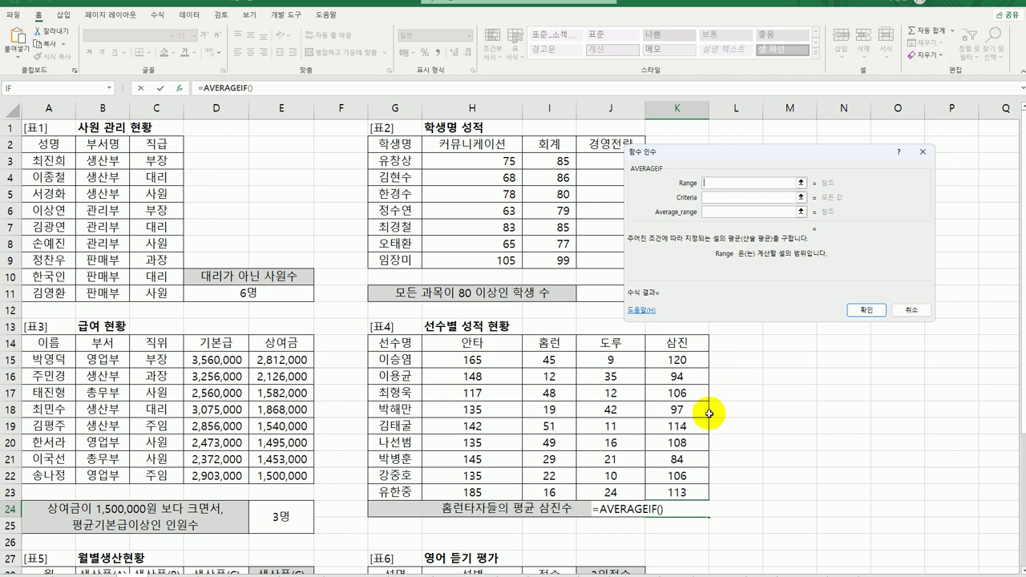
Step: Complete AVERAGEIF with the 홈런 cells I15:I23 as range, >=40 as criterion and the 삼진 cells K15:K23 as average range
{"action": "left_click_drag", "start_coordinate": [555, 360], "coordinate": [550, 492]}
{"action": "left_click", "coordinate": [722, 197]}
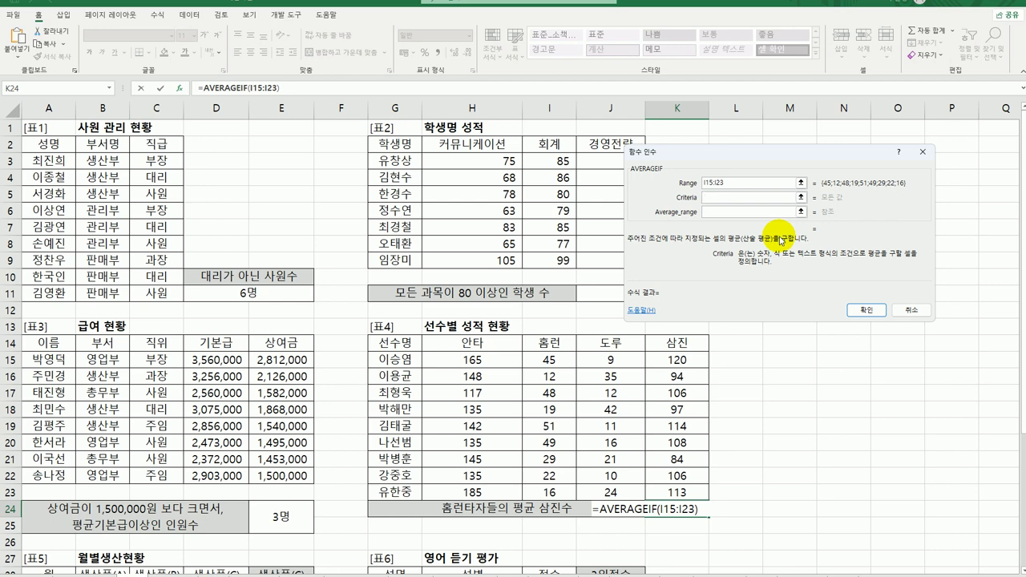
{"action": "type", "text": ">=40"}
{"action": "left_click", "coordinate": [725, 212]}
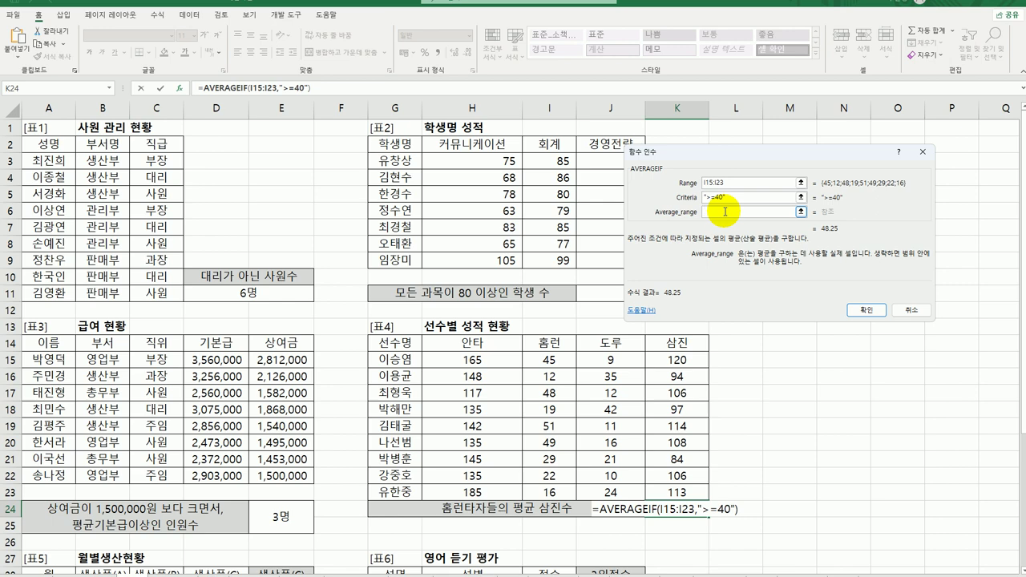
{"action": "left_click_drag", "start_coordinate": [679, 361], "coordinate": [673, 492]}
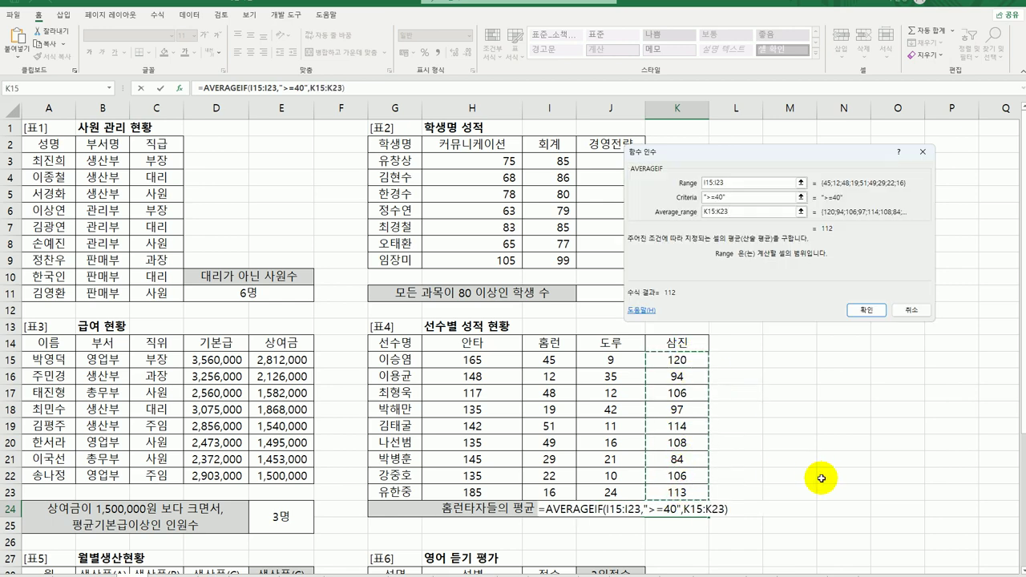
{"action": "left_click", "coordinate": [866, 309]}
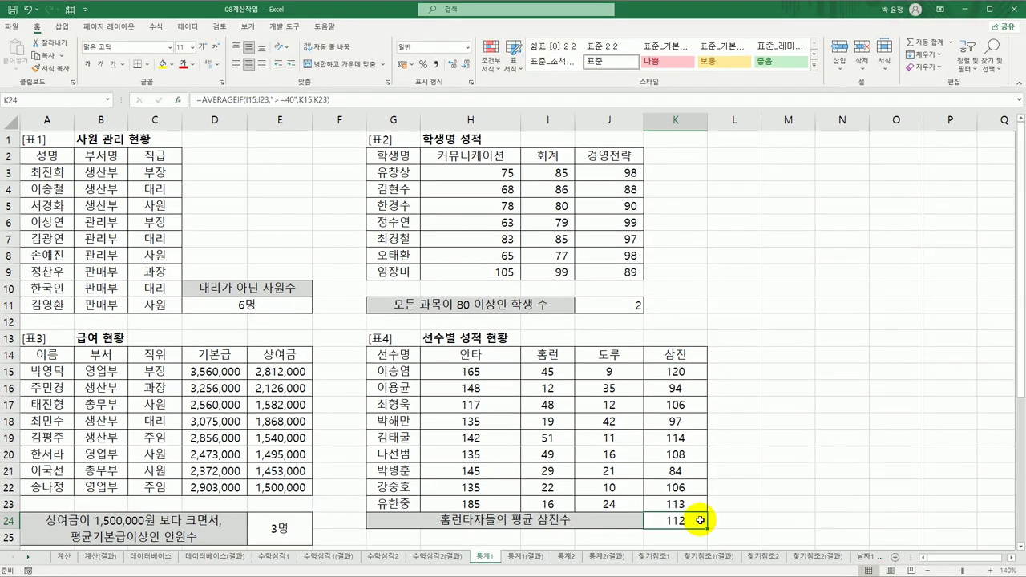
Step: Enter =STDEV.S(D29:D38) in E30 of 표5 for the standard deviation of 생산품(C)
{"action": "scroll", "coordinate": [271, 427], "scroll_direction": "down", "scroll_amount": 6}
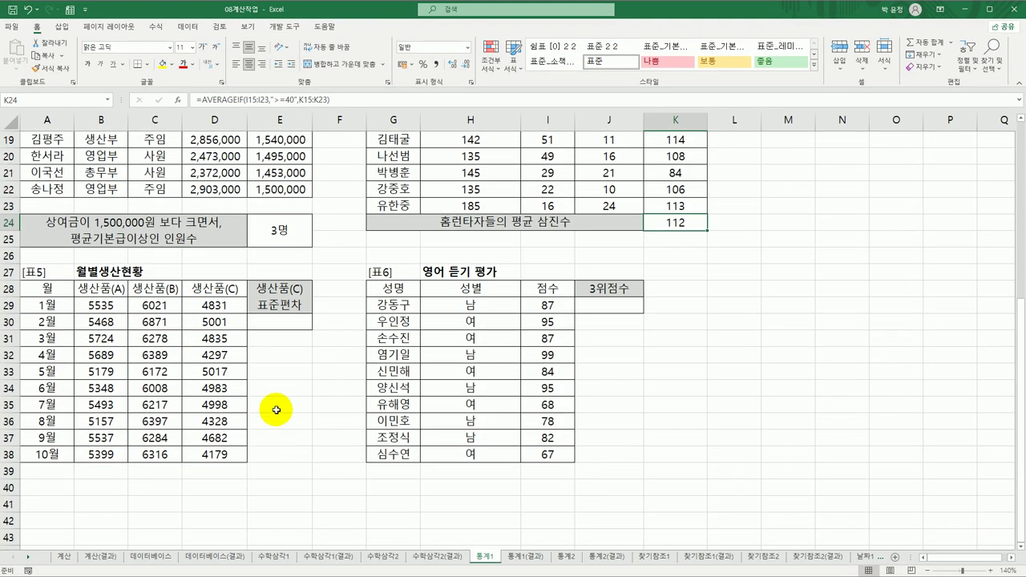
{"action": "left_click", "coordinate": [296, 324]}
{"action": "scroll", "coordinate": [299, 328], "scroll_direction": "down", "scroll_amount": 3}
{"action": "scroll", "coordinate": [299, 328], "scroll_direction": "up", "scroll_amount": 3}
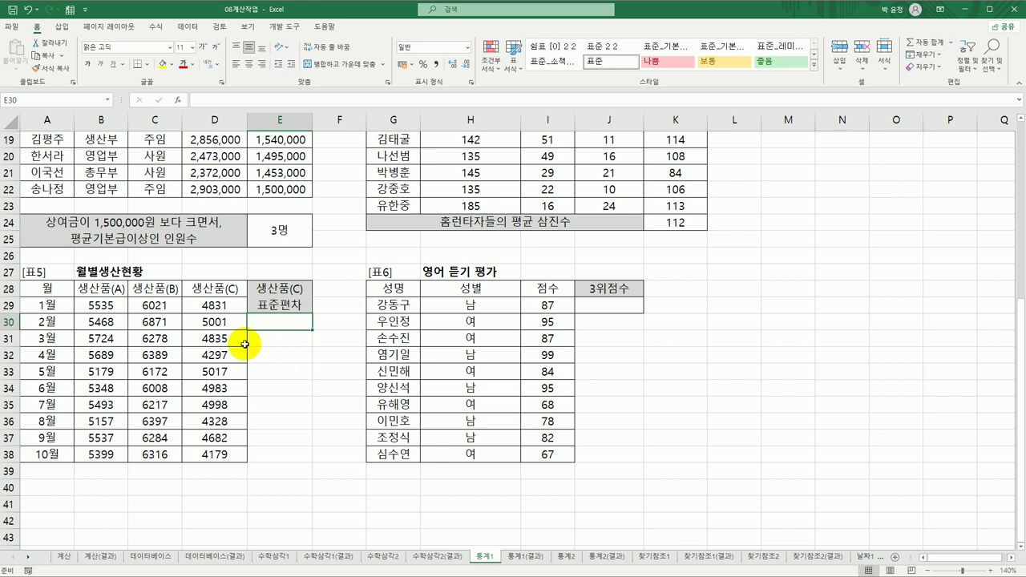
{"action": "left_click_drag", "start_coordinate": [217, 305], "coordinate": [224, 454]}
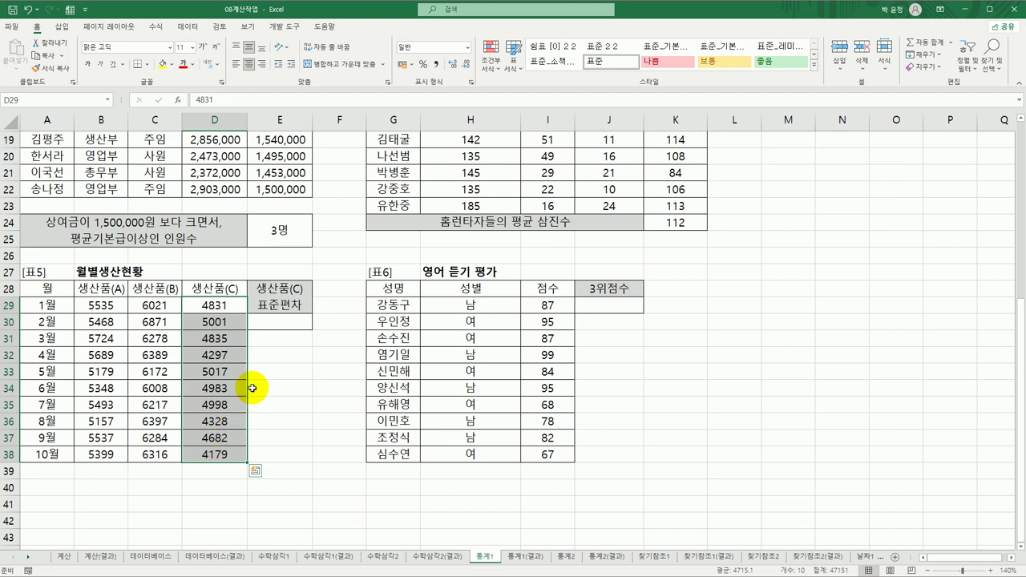
{"action": "left_click", "coordinate": [308, 322]}
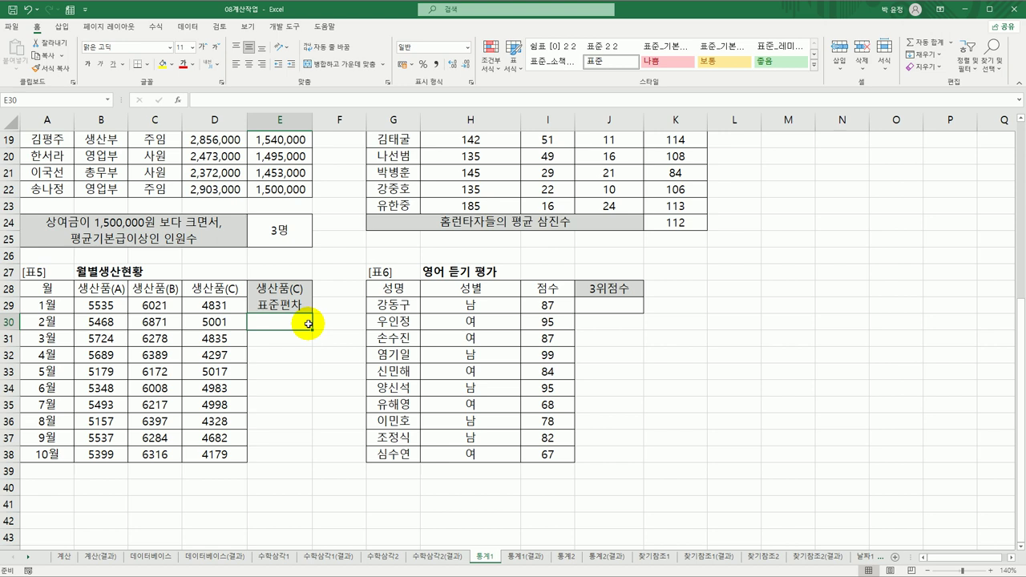
{"action": "type", "text": "="}
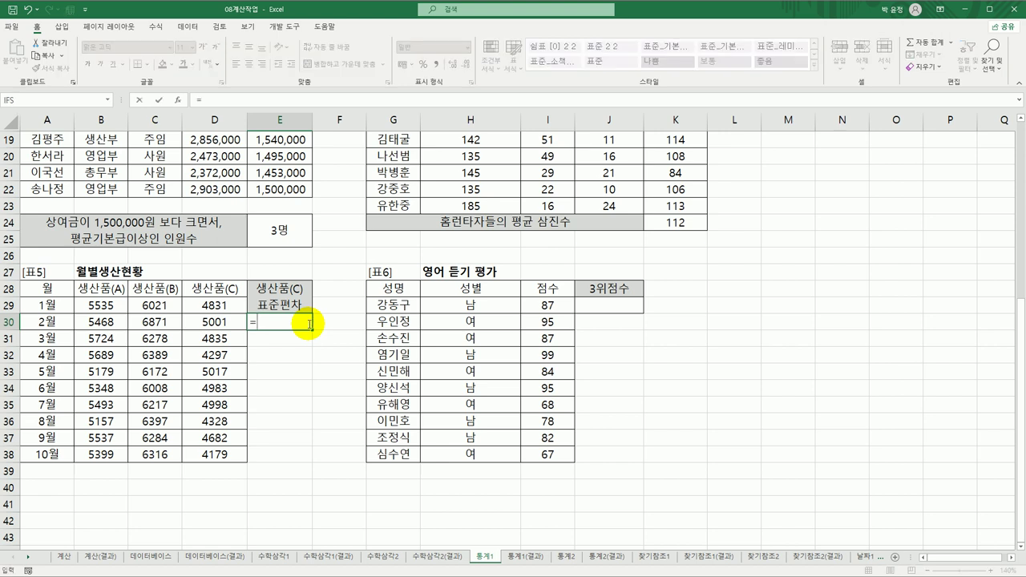
{"action": "type", "text": "st"}
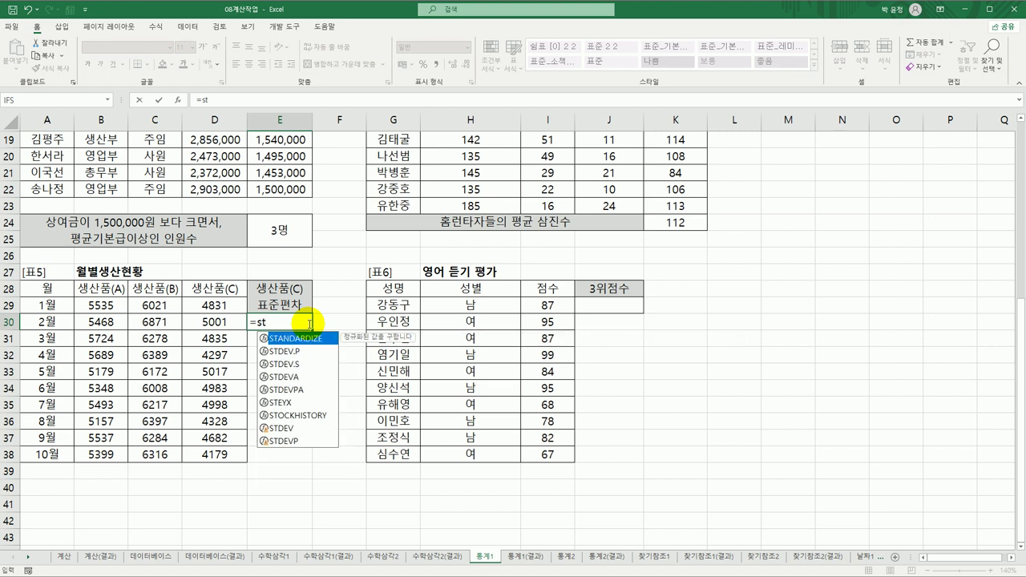
{"action": "left_click", "coordinate": [293, 364]}
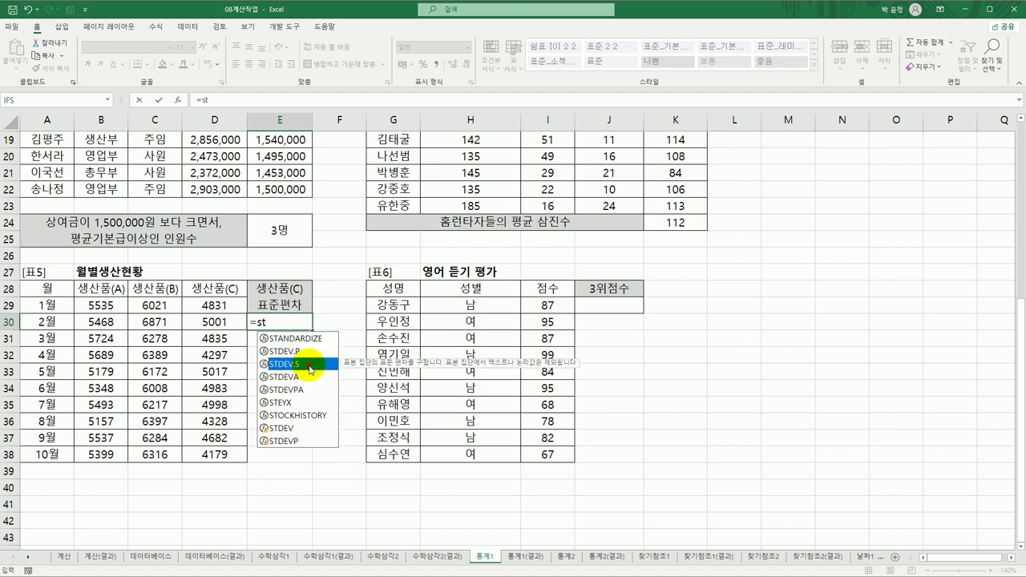
{"action": "double_click", "coordinate": [310, 365]}
{"action": "left_click_drag", "start_coordinate": [228, 306], "coordinate": [224, 450]}
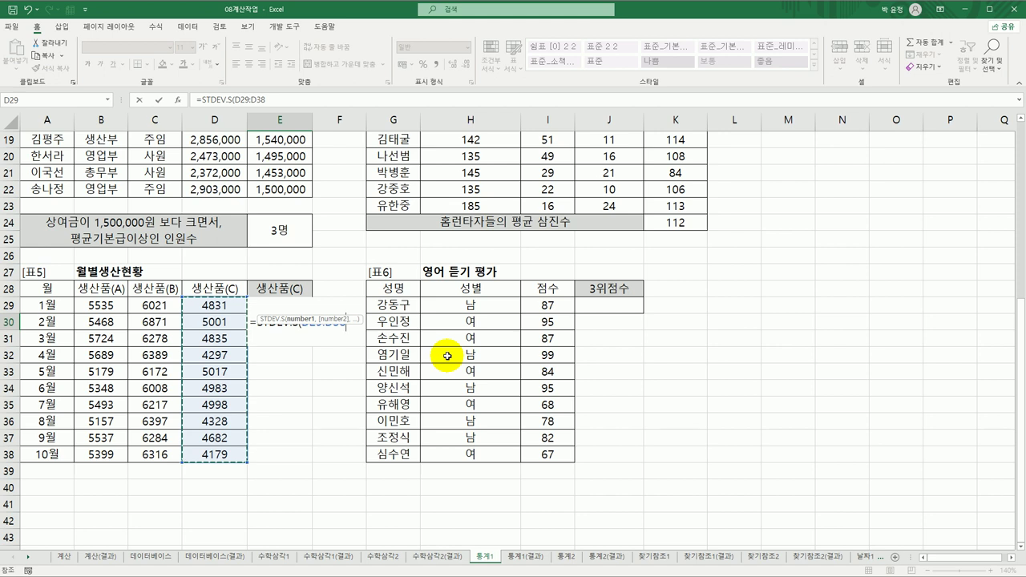
{"action": "type", "text": ")"}
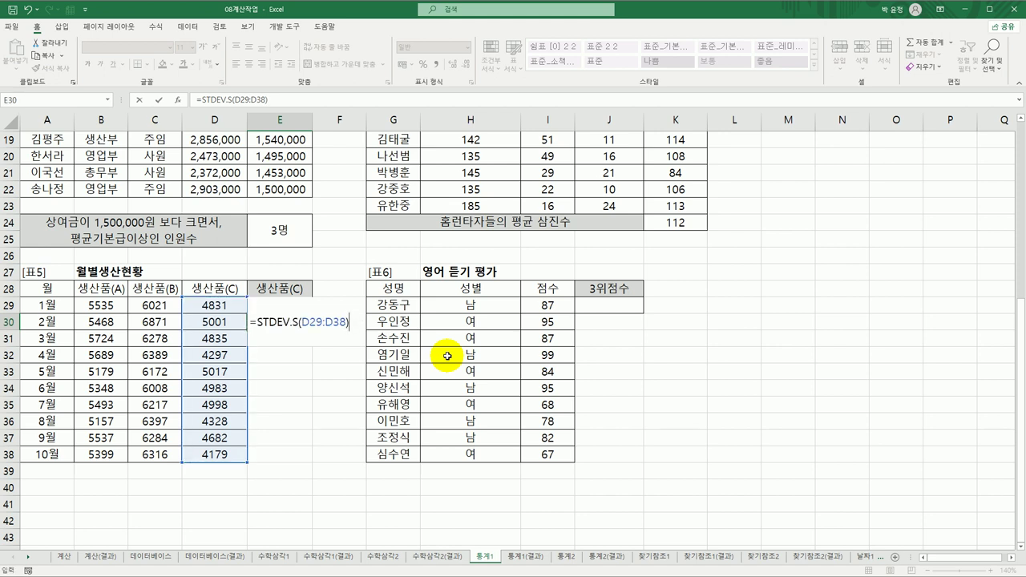
{"action": "key", "text": "Return"}
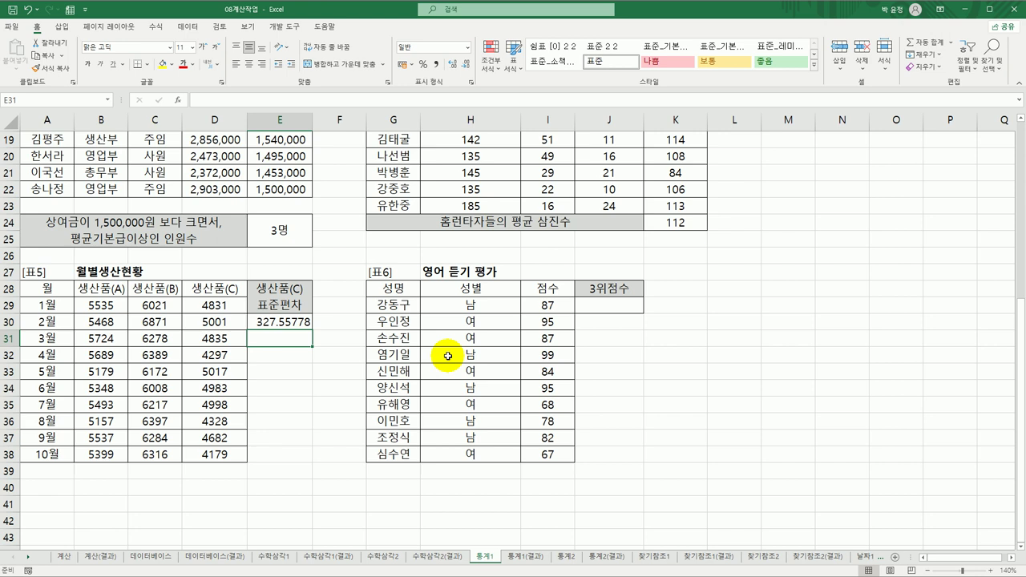
Step: Wrap the STDEV.S formula in E30 in ROUNDDOWN with Num_digits set to 1
{"action": "left_click", "coordinate": [267, 324]}
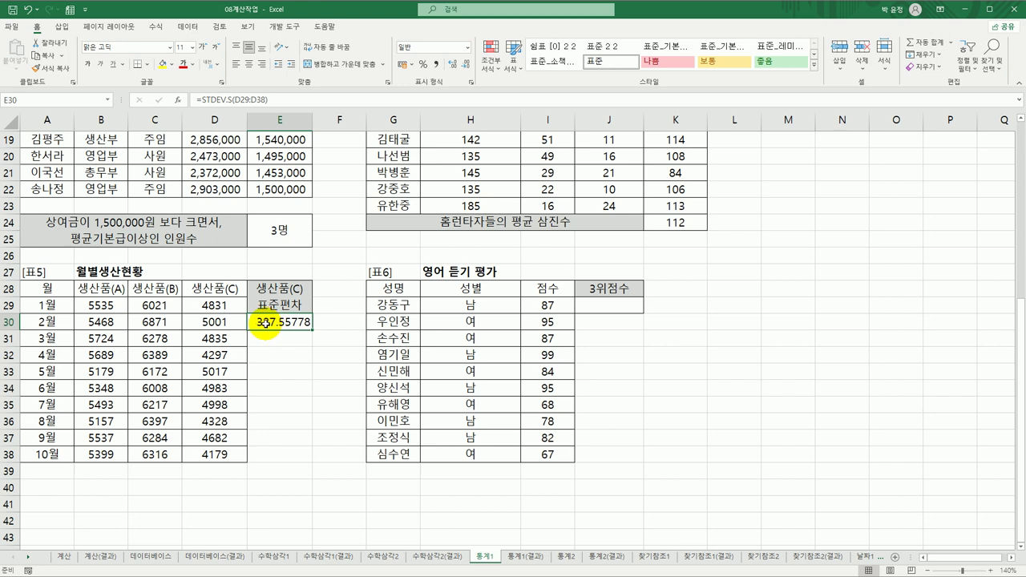
{"action": "double_click", "coordinate": [266, 323]}
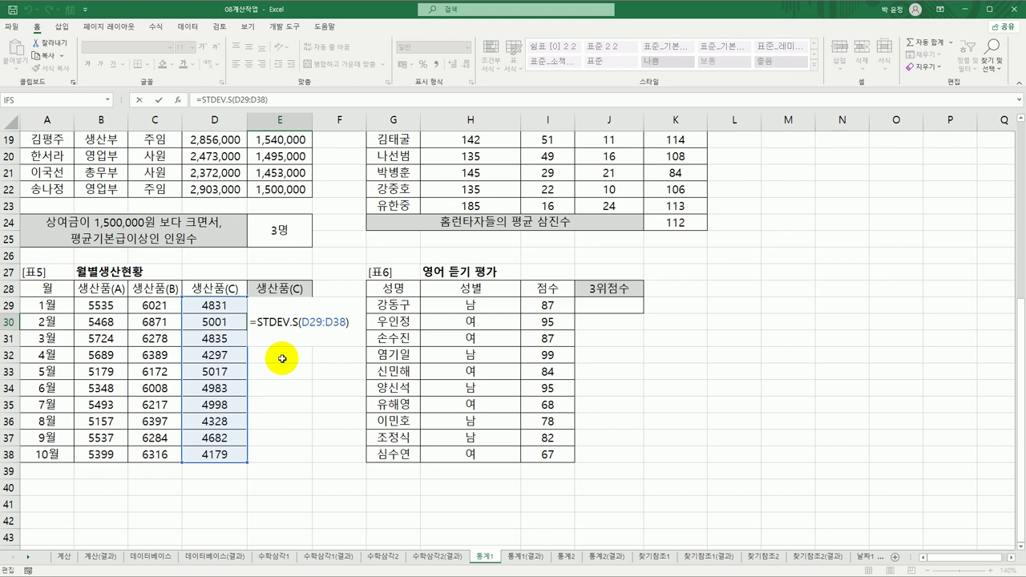
{"action": "type", "text": "roun"}
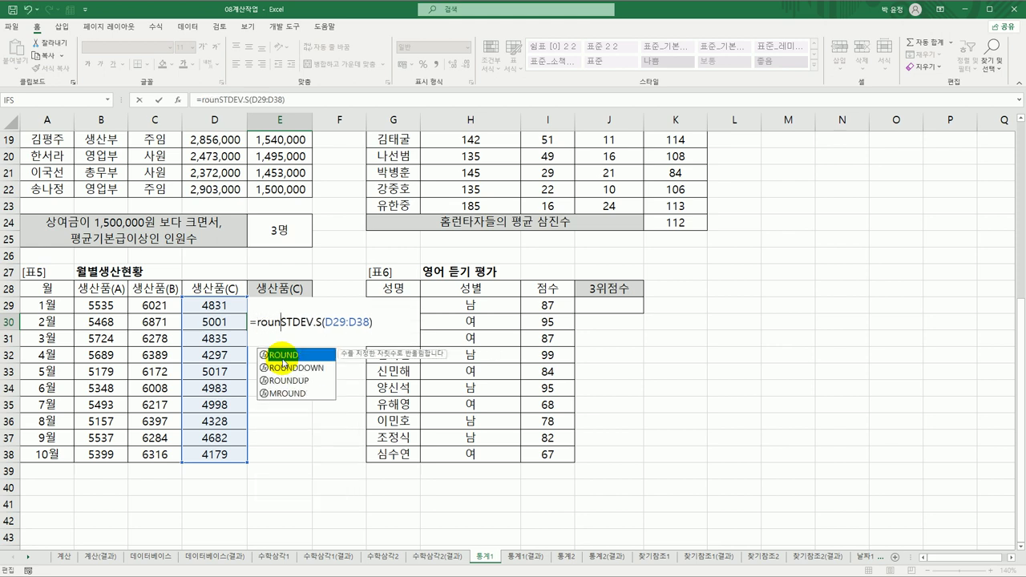
{"action": "double_click", "coordinate": [286, 367]}
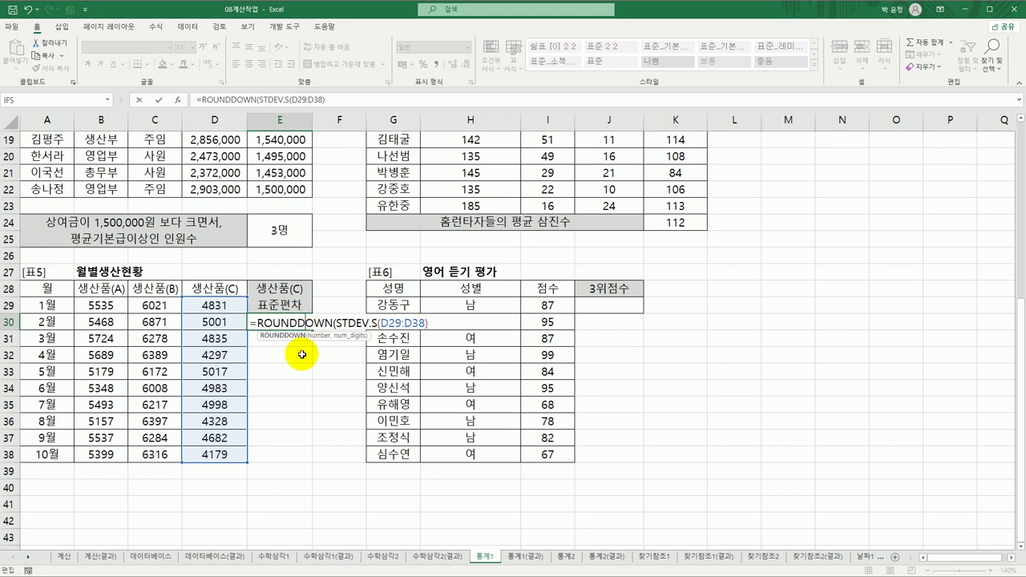
{"action": "left_click", "coordinate": [178, 102]}
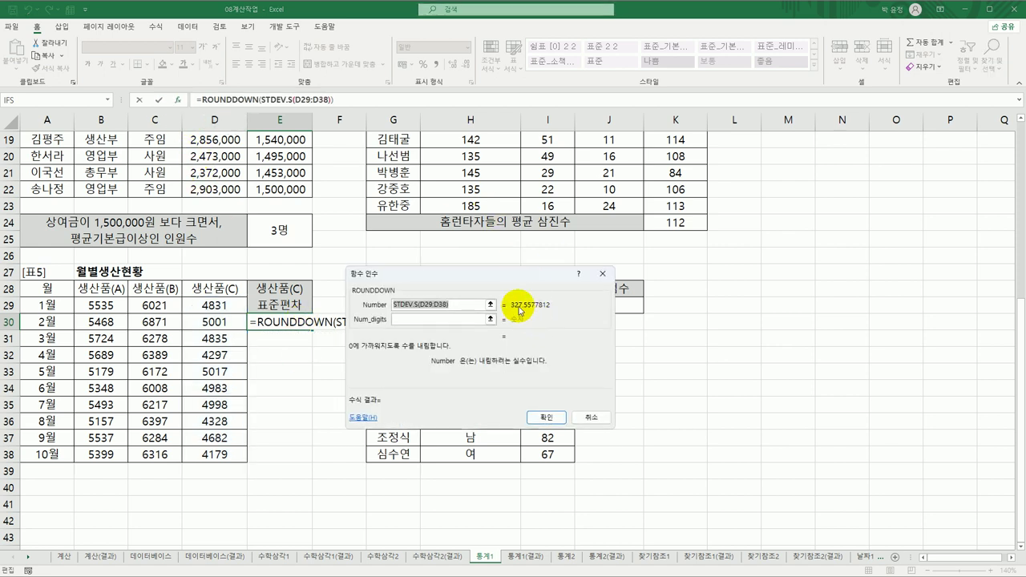
{"action": "left_click_drag", "start_coordinate": [494, 274], "coordinate": [526, 254]}
{"action": "left_click", "coordinate": [472, 294]}
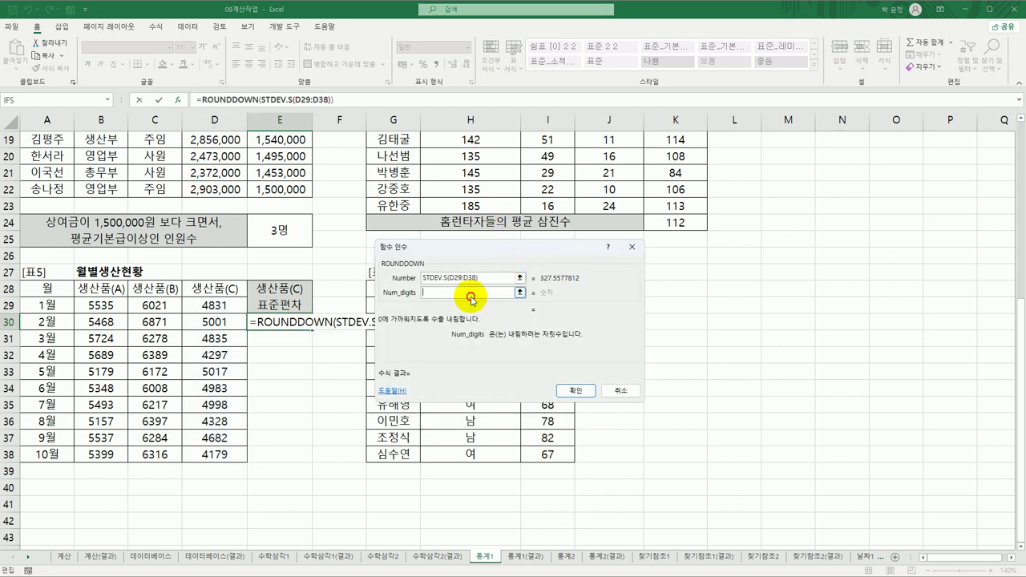
{"action": "type", "text": "1"}
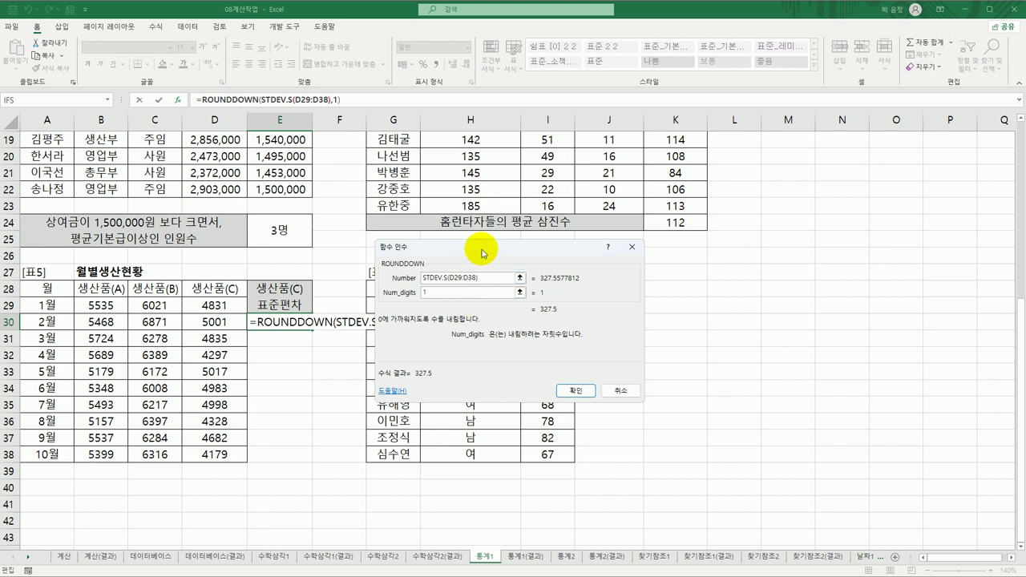
{"action": "left_click_drag", "start_coordinate": [481, 243], "coordinate": [563, 230]}
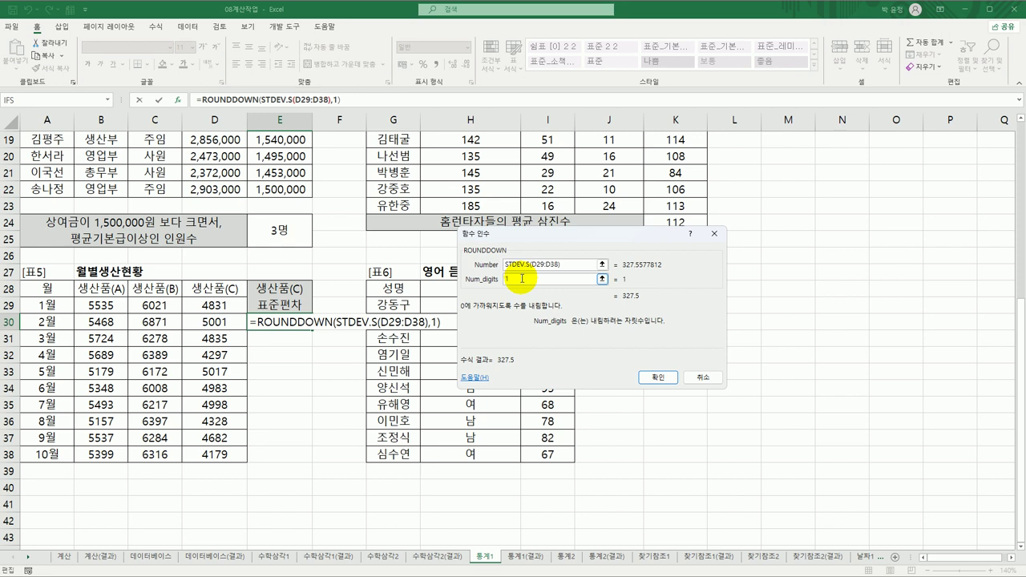
{"action": "left_click", "coordinate": [659, 377]}
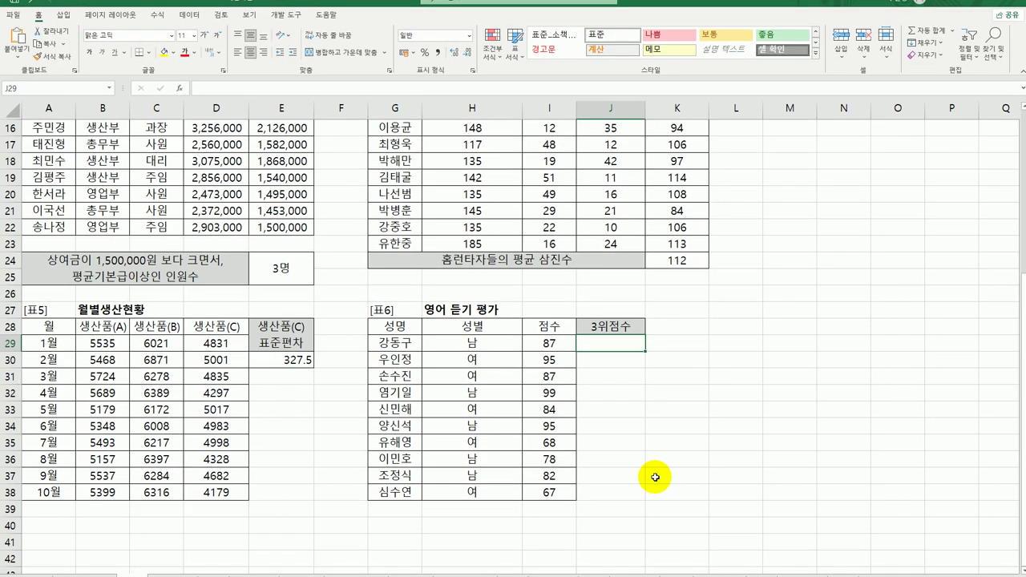
Step: Enter =LARGE(I29:I38,3)&"점" in J29 of 표6 for the third-highest listening score
{"action": "left_click_drag", "start_coordinate": [550, 343], "coordinate": [555, 493]}
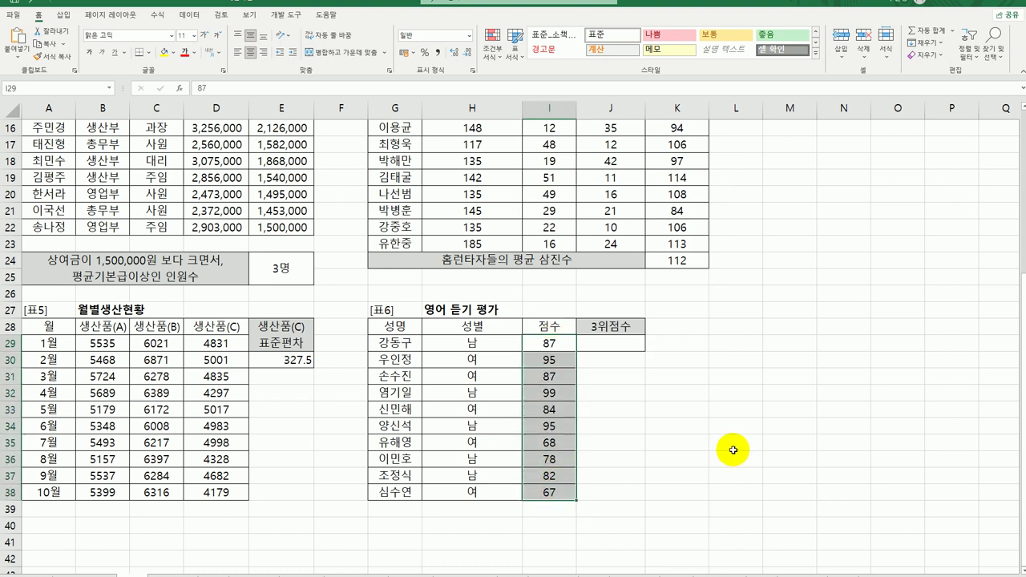
{"action": "left_click", "coordinate": [619, 345]}
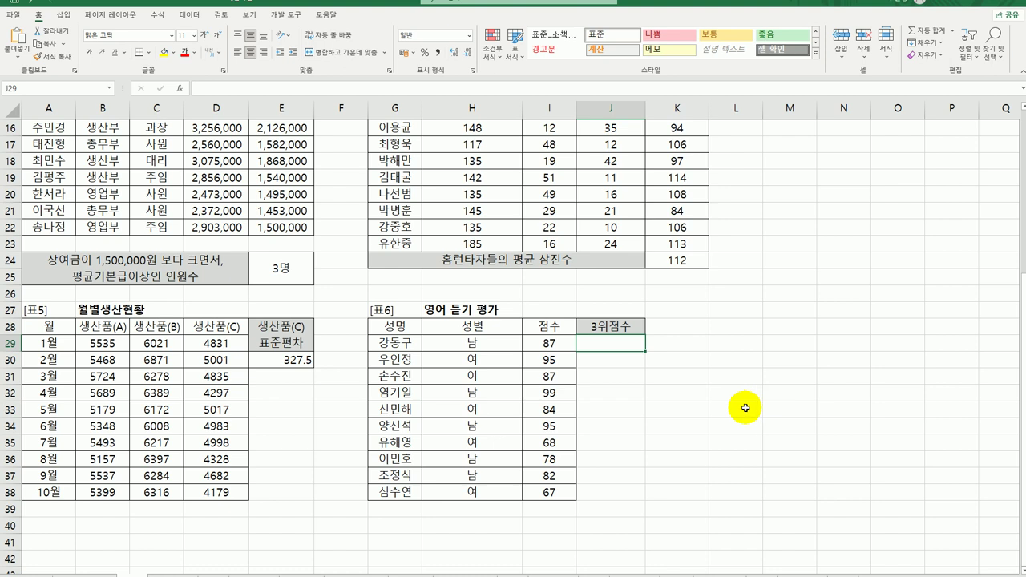
{"action": "type", "text": "="}
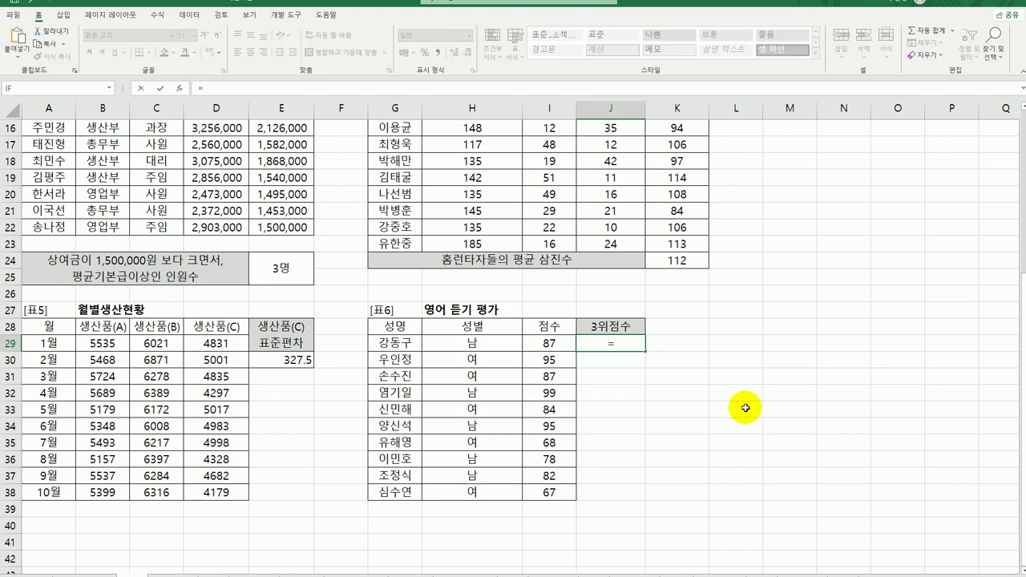
{"action": "type", "text": "la"}
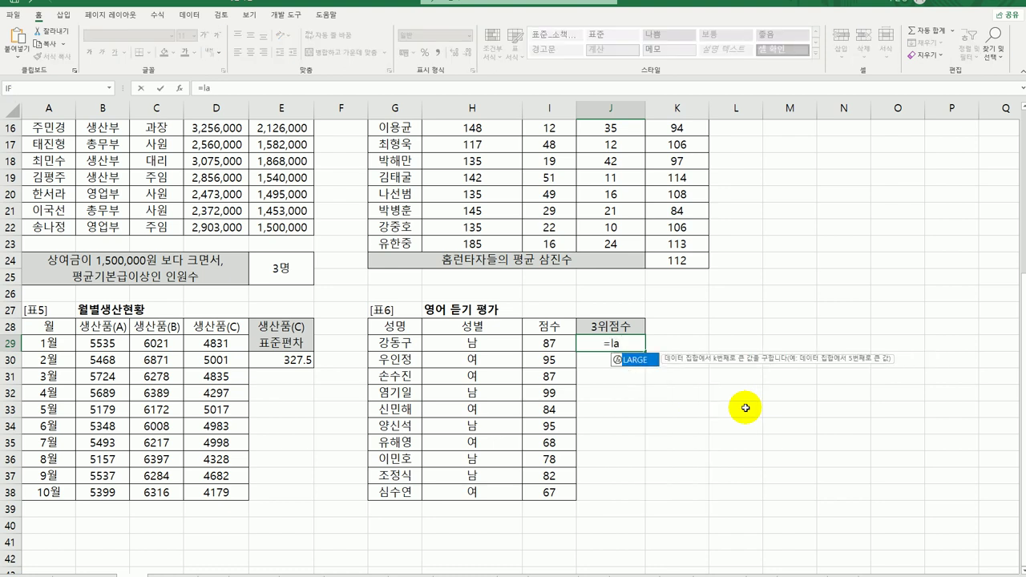
{"action": "double_click", "coordinate": [649, 359]}
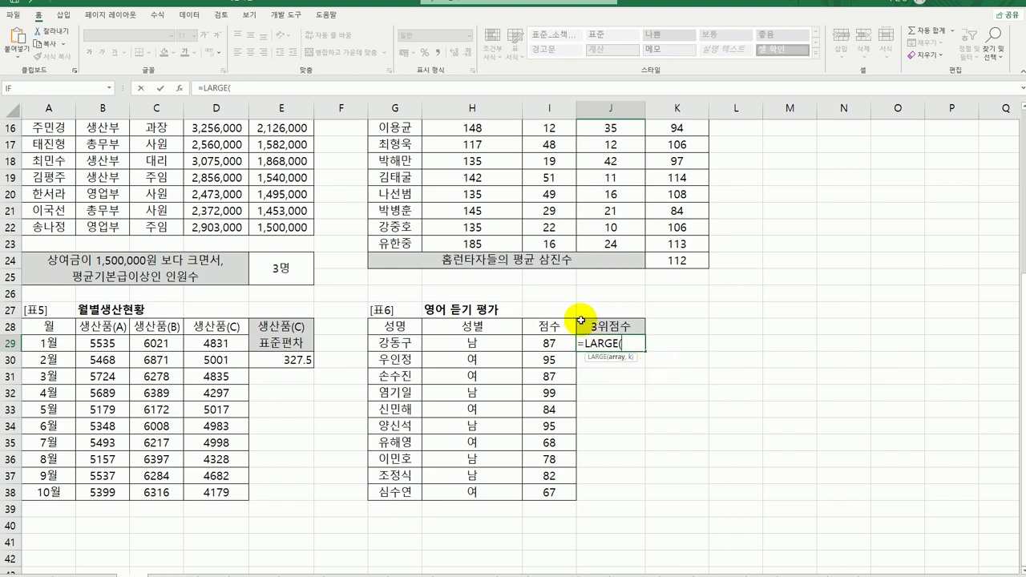
{"action": "left_click_drag", "start_coordinate": [553, 343], "coordinate": [548, 493]}
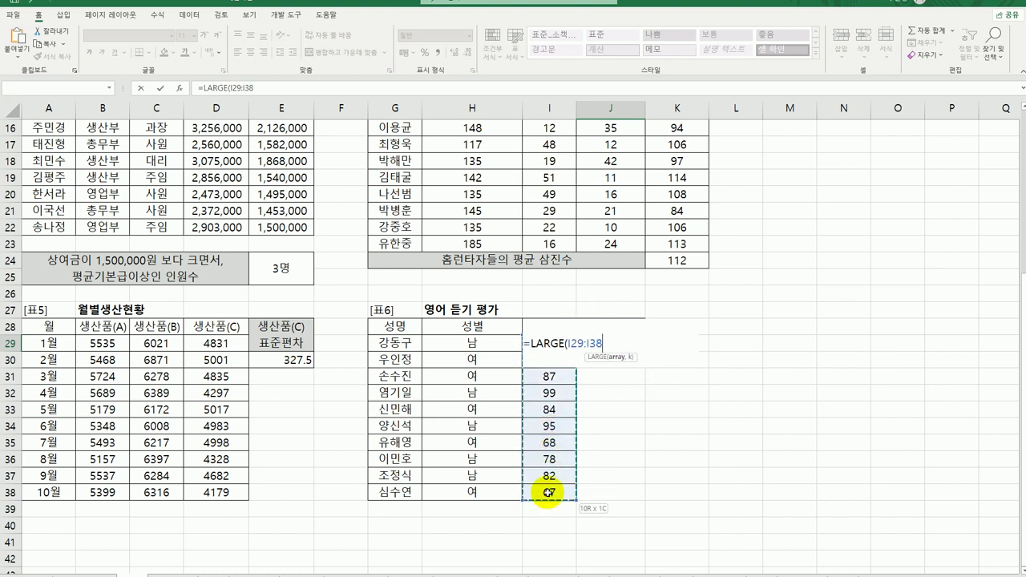
{"action": "type", "text": ","}
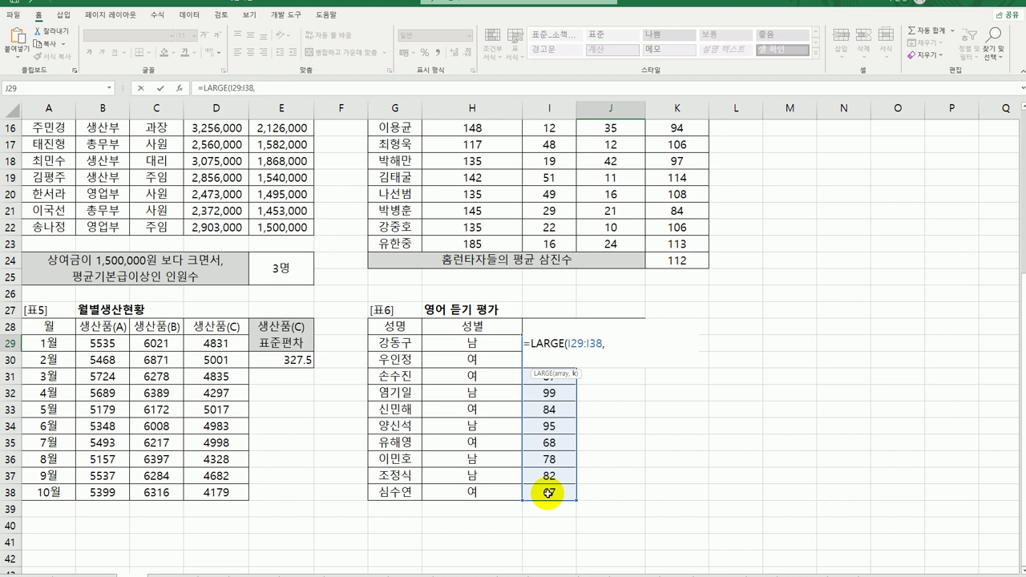
{"action": "type", "text": "3)&\"점"}
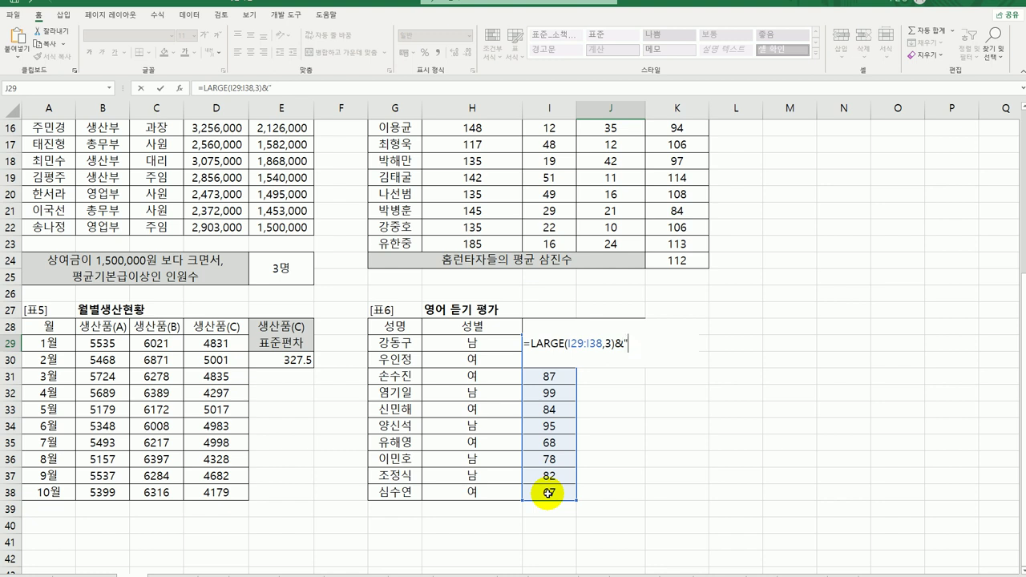
{"action": "type", "text": "\""}
{"action": "key", "text": "Return"}
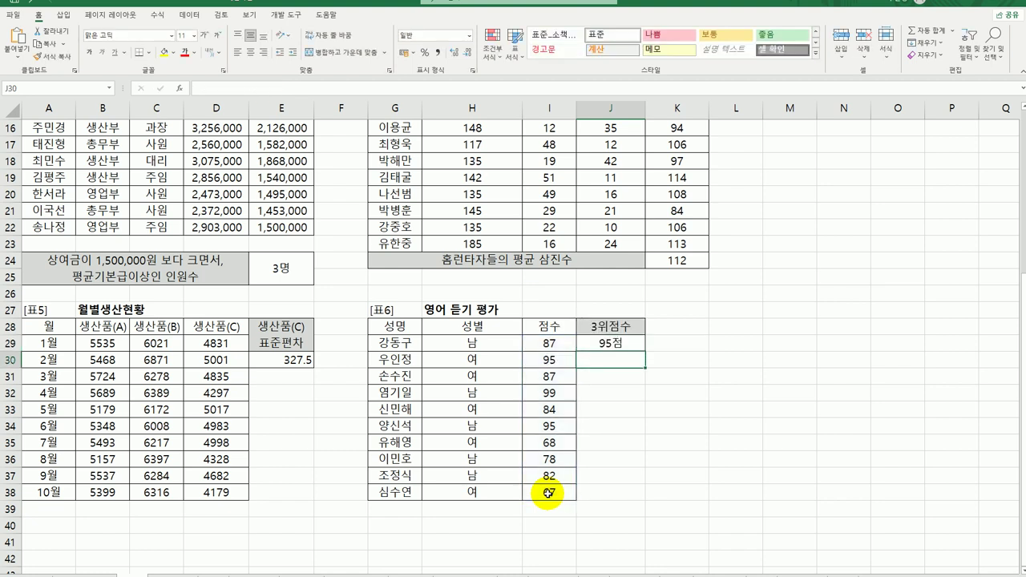
Step: Return to cell A1 and switch to the next practice sheet, showing its 축구 경기대회 table
{"action": "scroll", "coordinate": [549, 494], "scroll_direction": "up", "scroll_amount": 5}
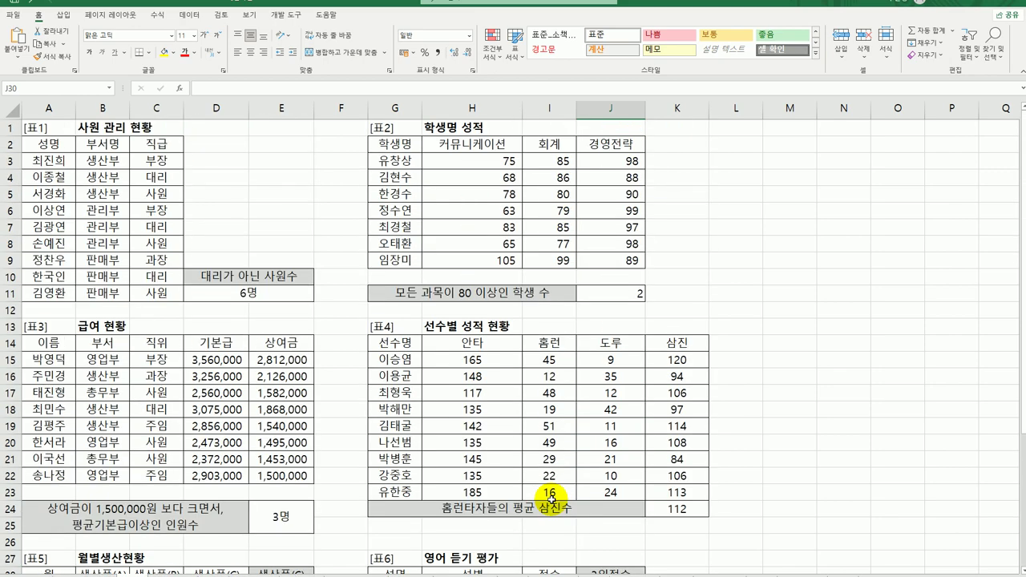
{"action": "scroll", "coordinate": [552, 499], "scroll_direction": "down", "scroll_amount": 3}
{"action": "scroll", "coordinate": [553, 499], "scroll_direction": "up", "scroll_amount": 3}
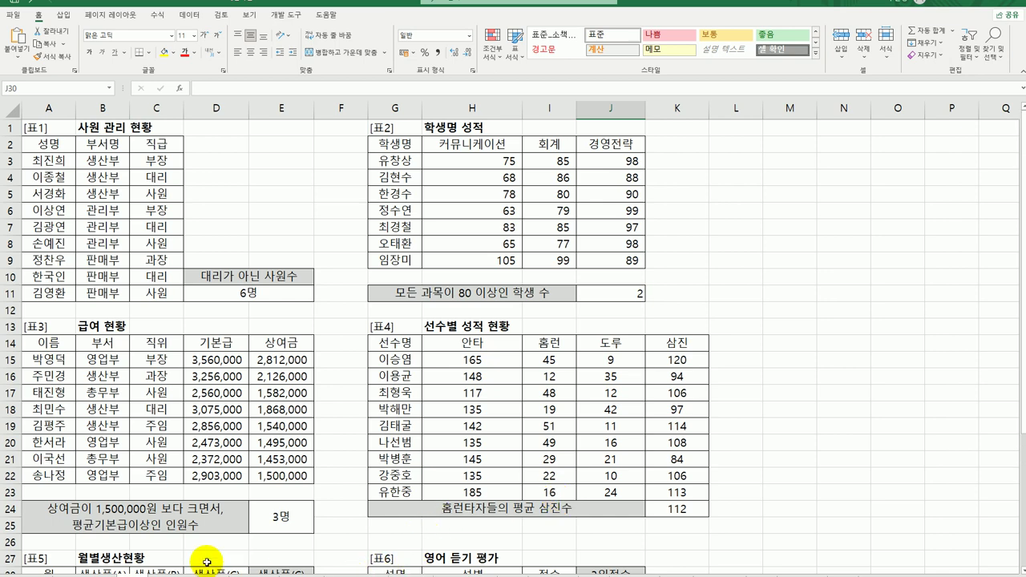
{"action": "key", "text": "ctrl+Home"}
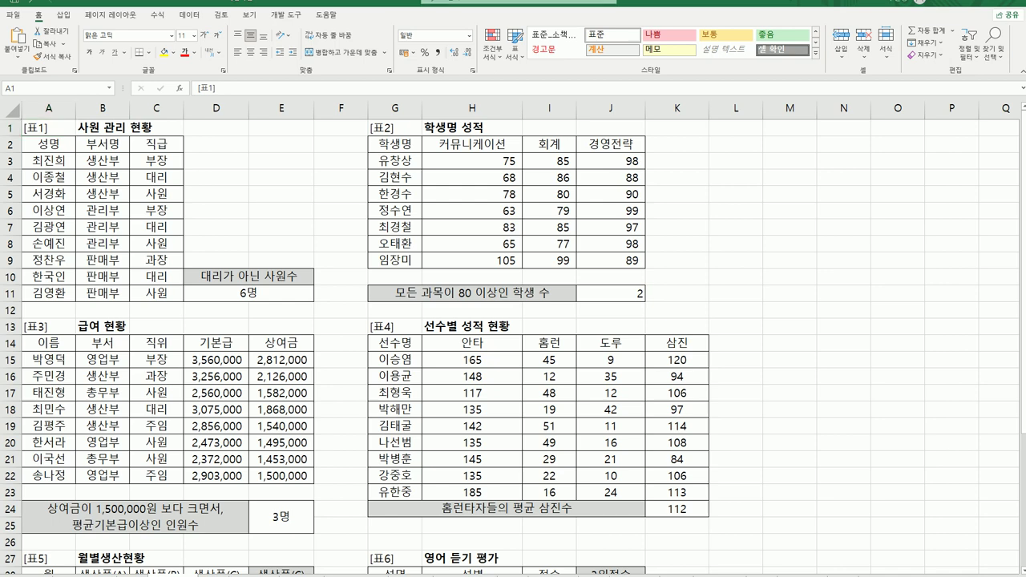
{"action": "left_click", "coordinate": [218, 570]}
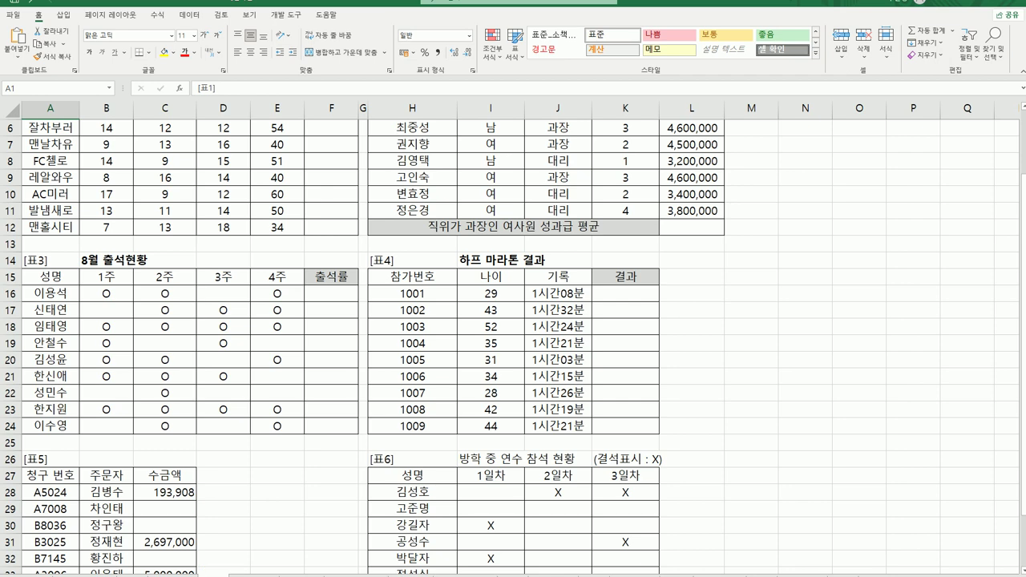
{"action": "left_click", "coordinate": [49, 476]}
{"action": "scroll", "coordinate": [49, 481], "scroll_direction": "up", "scroll_amount": 2}
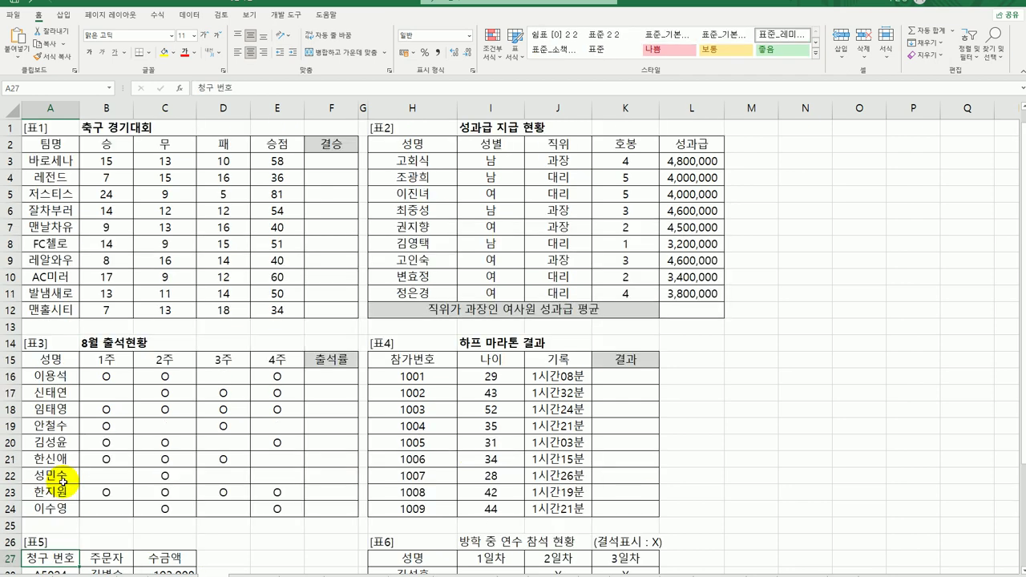
Step: Start a RANK.EQ function in F3 of the 축구 경기대회 table and bring up its function arguments
{"action": "left_click", "coordinate": [331, 160]}
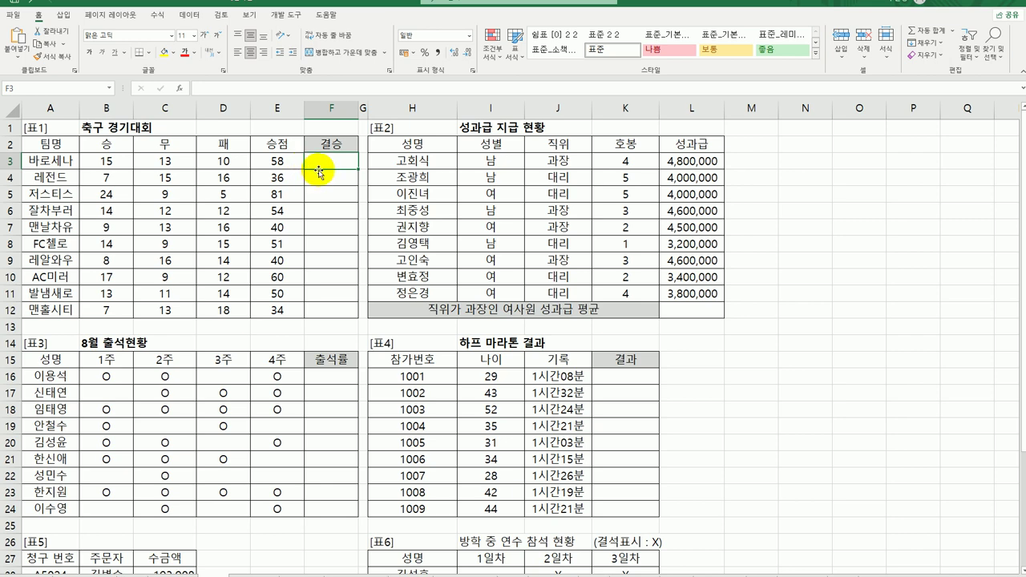
{"action": "type", "text": "="}
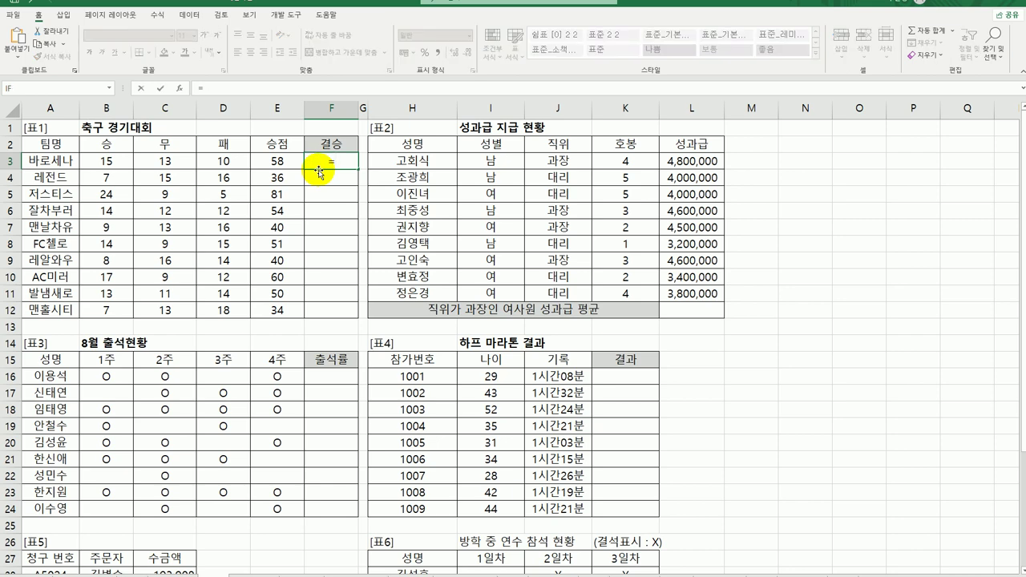
{"action": "type", "text": "rank."}
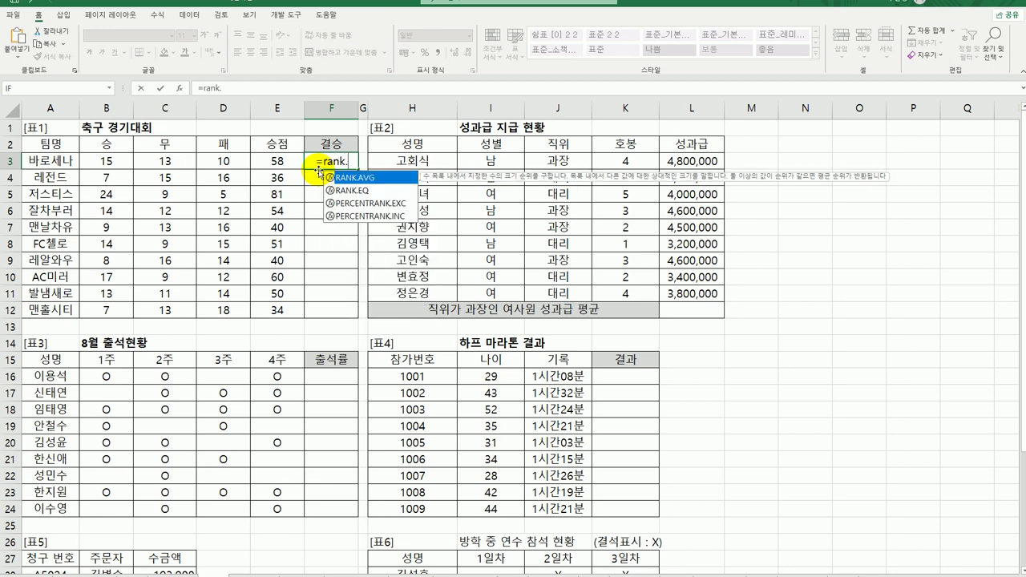
{"action": "double_click", "coordinate": [352, 190]}
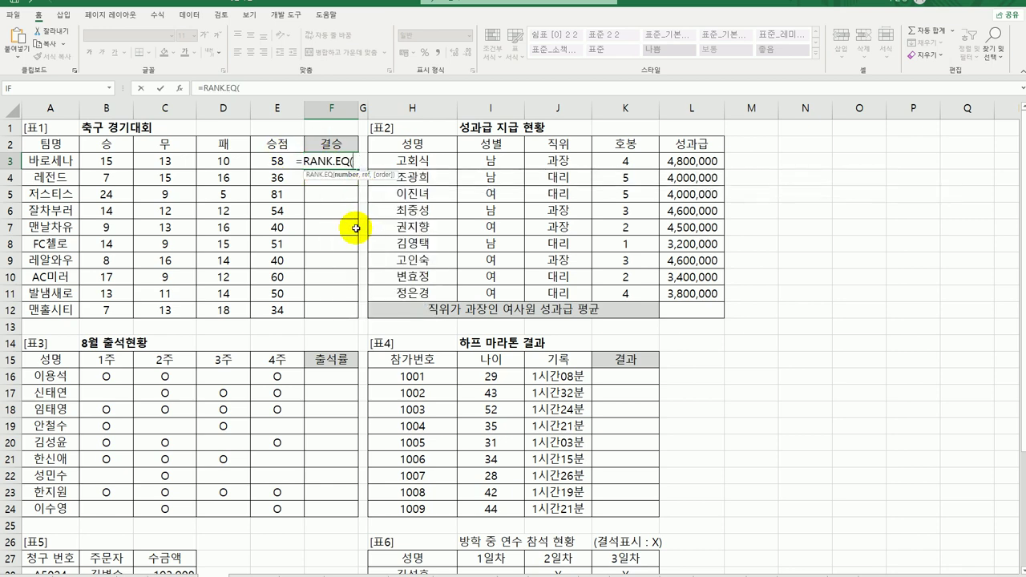
{"action": "left_click", "coordinate": [180, 88]}
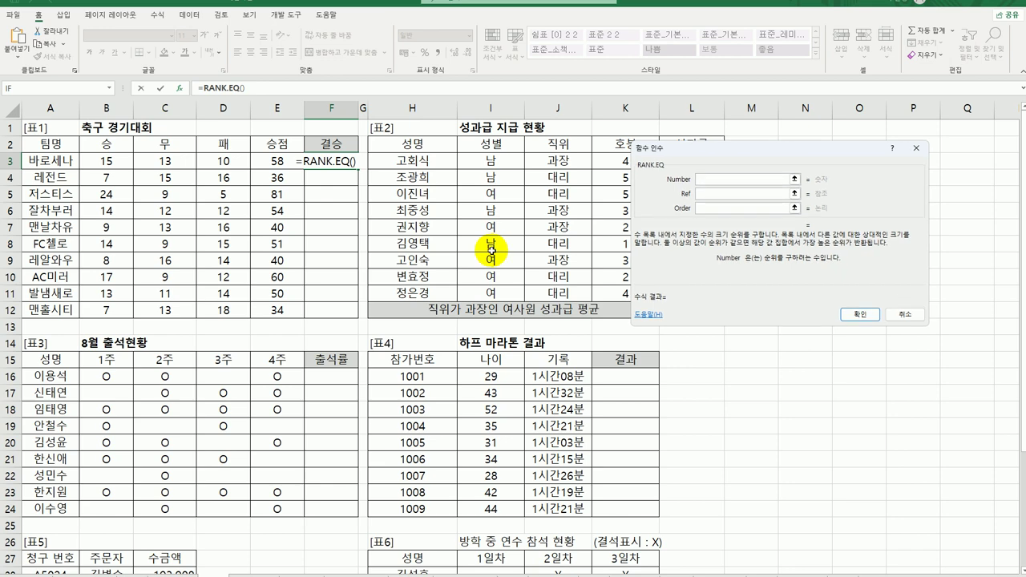
Step: Complete RANK.EQ with Number E3, Ref $E$3:$E$12 and Order 0, and fill the formula down to F12
{"action": "left_click", "coordinate": [289, 160]}
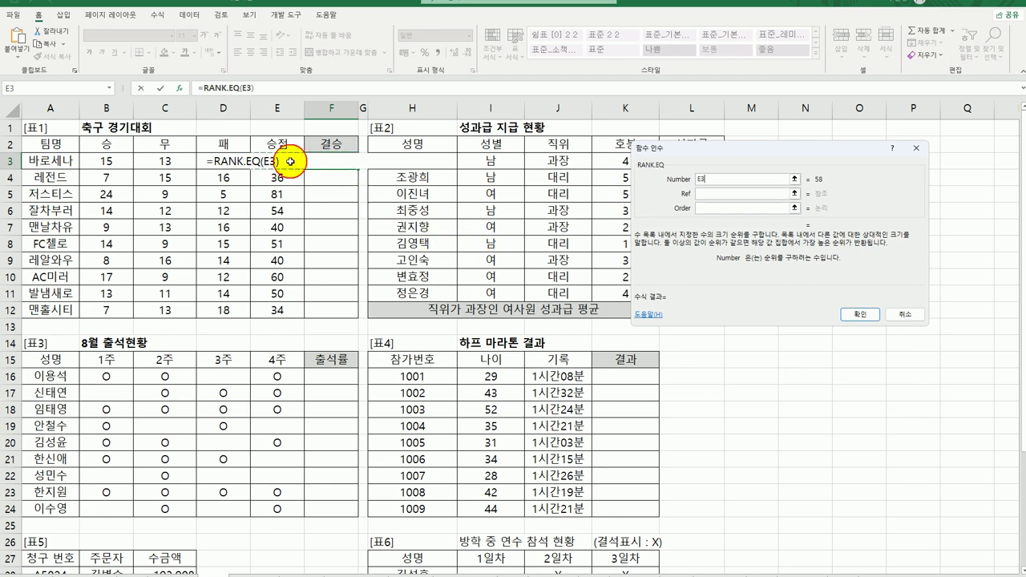
{"action": "left_click", "coordinate": [706, 197]}
{"action": "left_click_drag", "start_coordinate": [277, 161], "coordinate": [272, 311]}
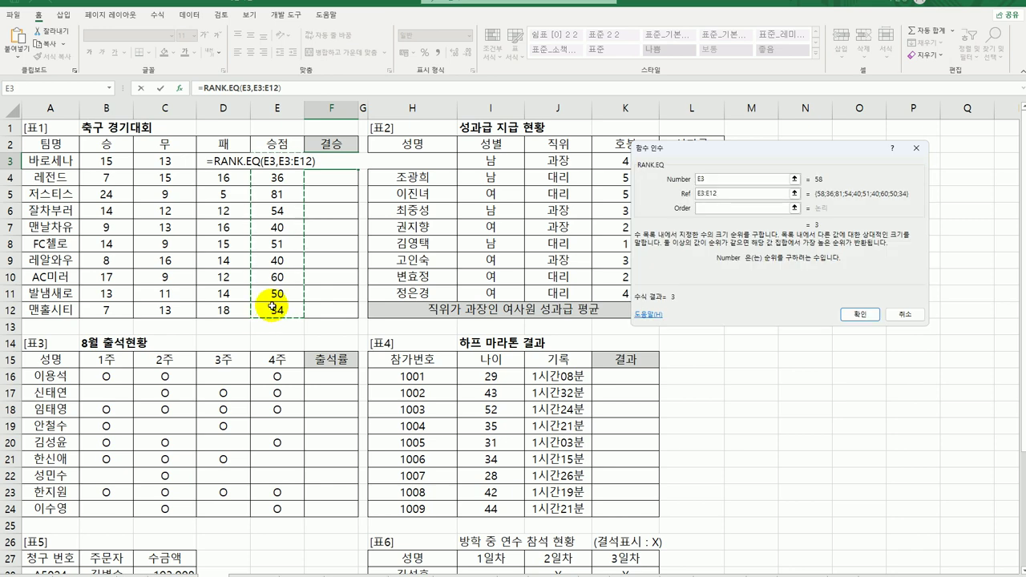
{"action": "key", "text": "F4"}
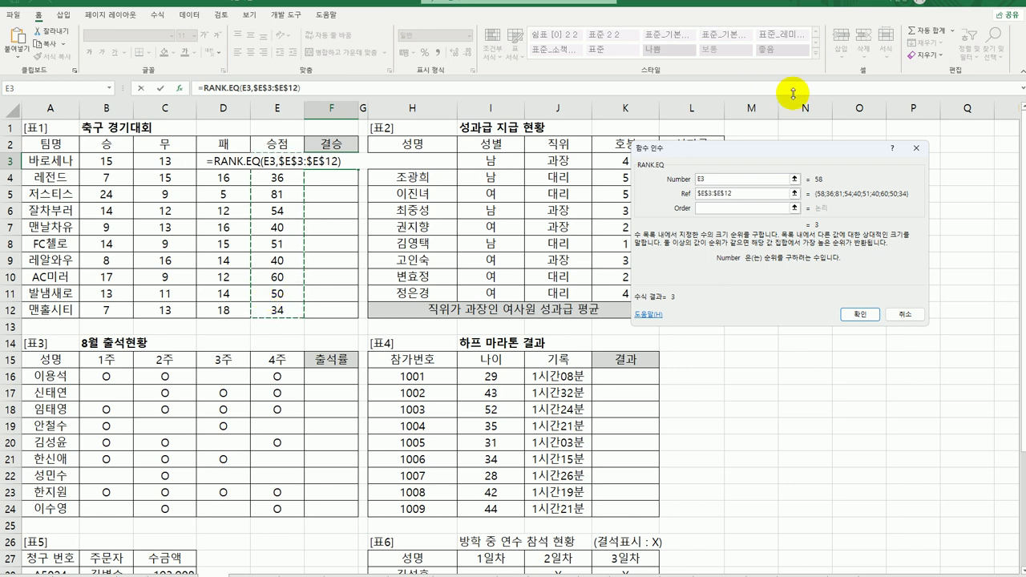
{"action": "left_click", "coordinate": [716, 209]}
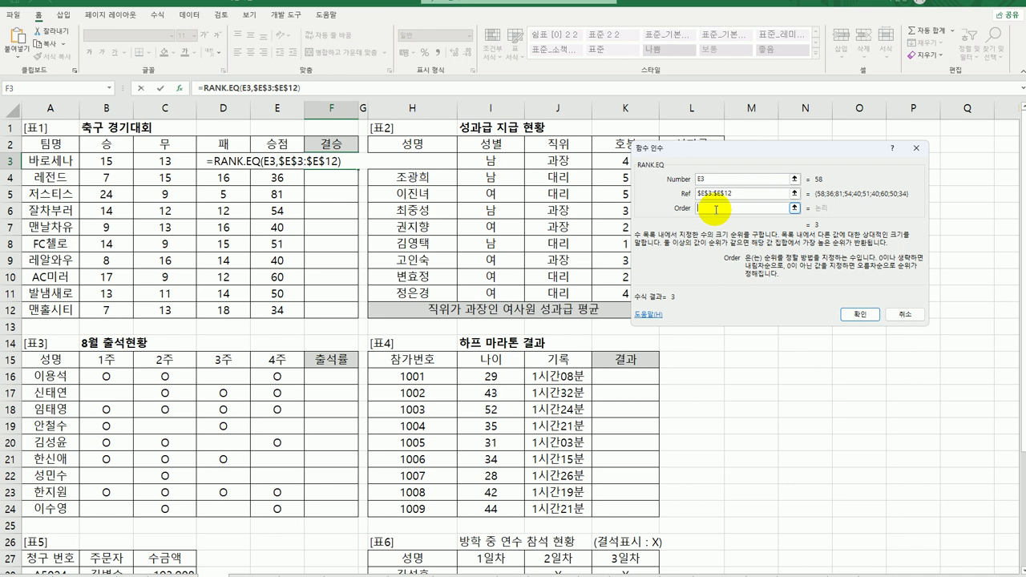
{"action": "type", "text": "0"}
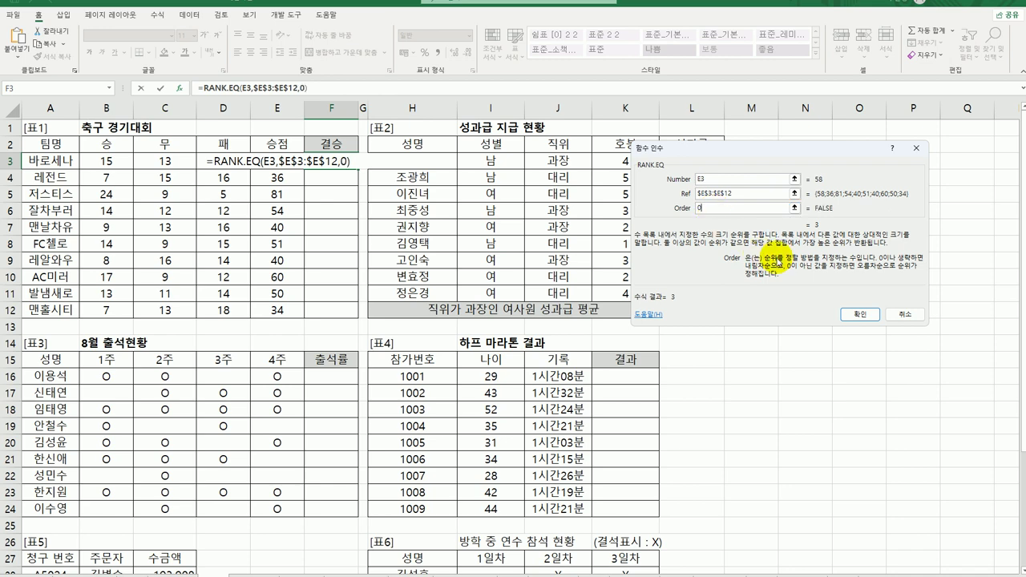
{"action": "left_click", "coordinate": [854, 314]}
{"action": "left_click_drag", "start_coordinate": [358, 167], "coordinate": [346, 314]}
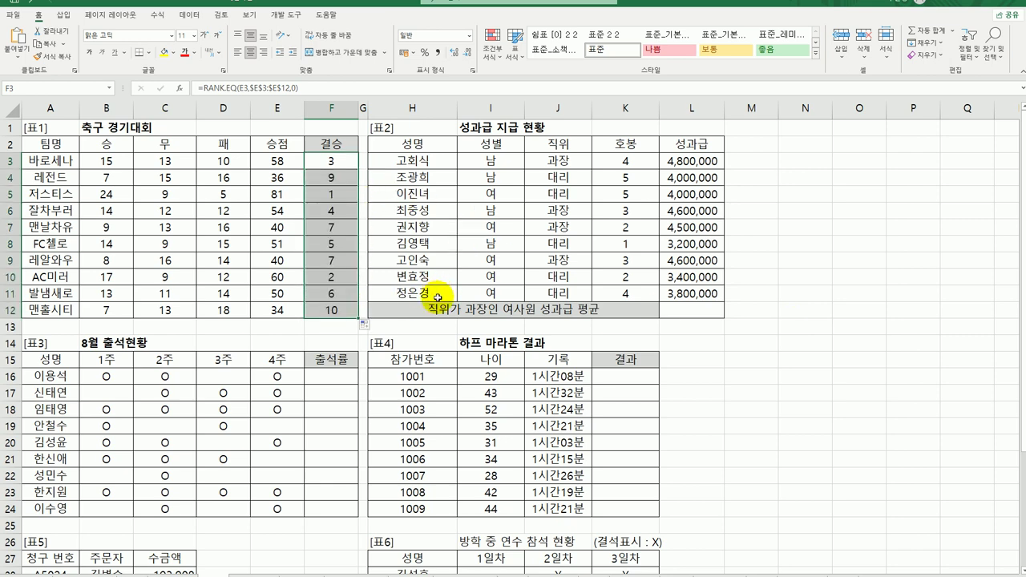
Step: Wrap the RANK.EQ formula in F3 in an IF function and bring up the IF arguments
{"action": "left_click", "coordinate": [319, 161]}
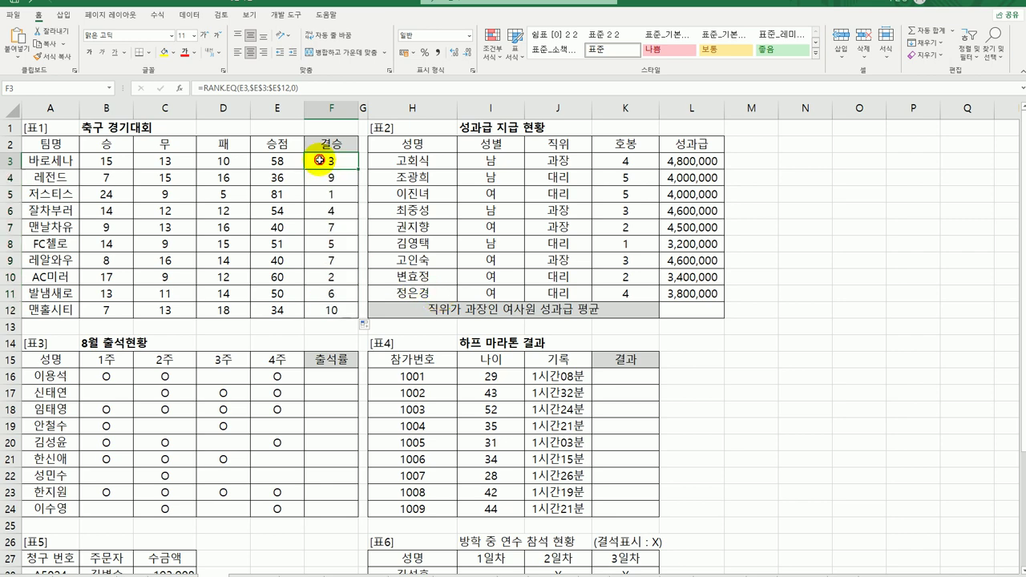
{"action": "double_click", "coordinate": [319, 161]}
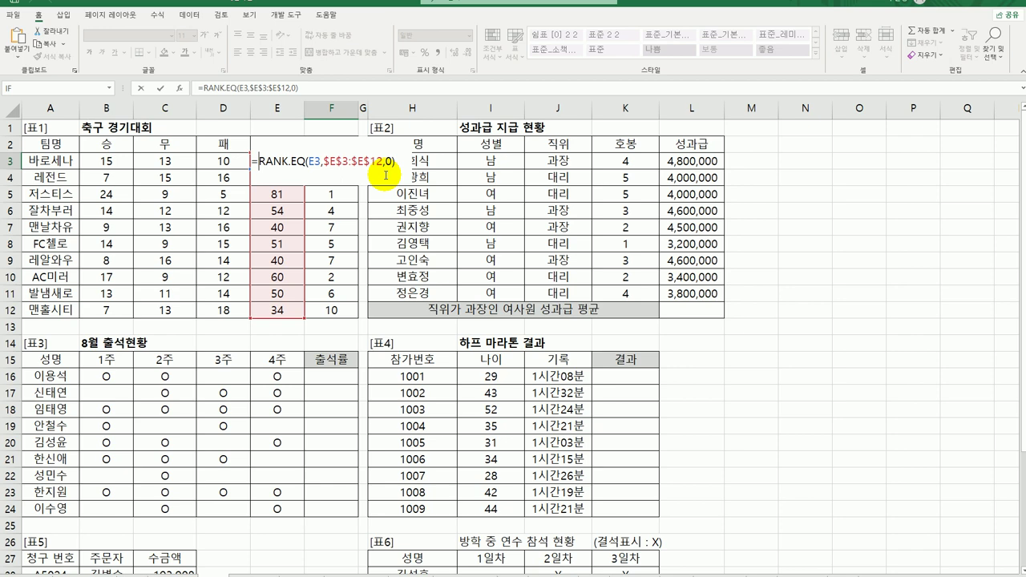
{"action": "type", "text": "IF("}
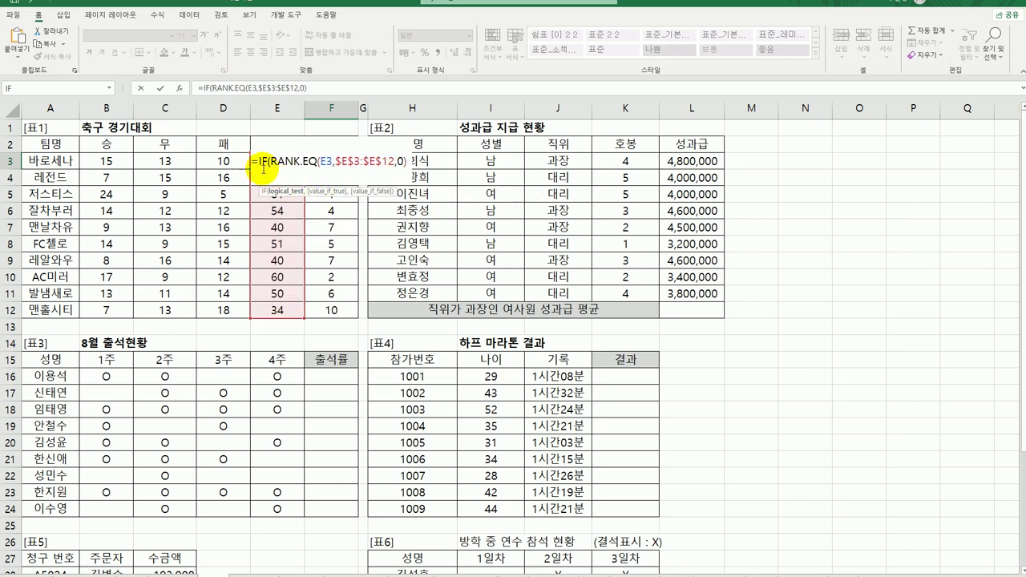
{"action": "left_click", "coordinate": [258, 161]}
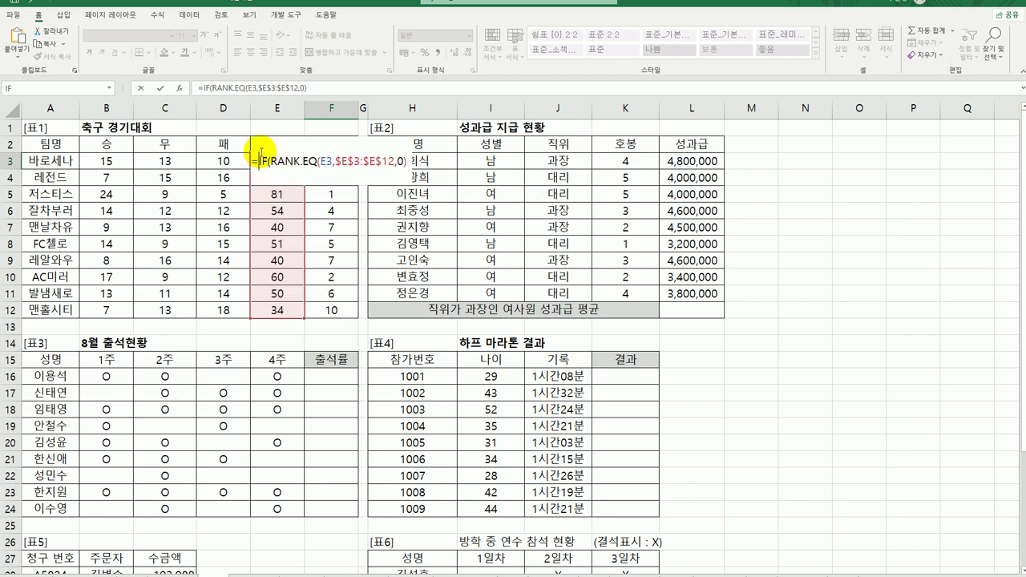
{"action": "left_click", "coordinate": [180, 88]}
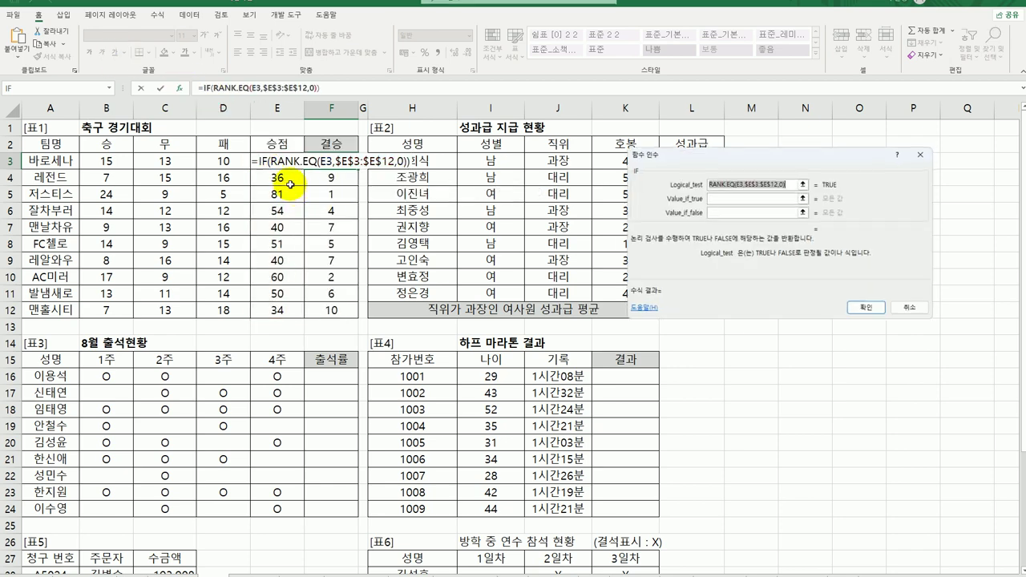
Step: Complete the IF in F3 with RANK.EQ result <=3, true value "결승진출" and false value "", and fill the formula down to F12
{"action": "left_click", "coordinate": [787, 181]}
{"action": "type", "text": "<=3"}
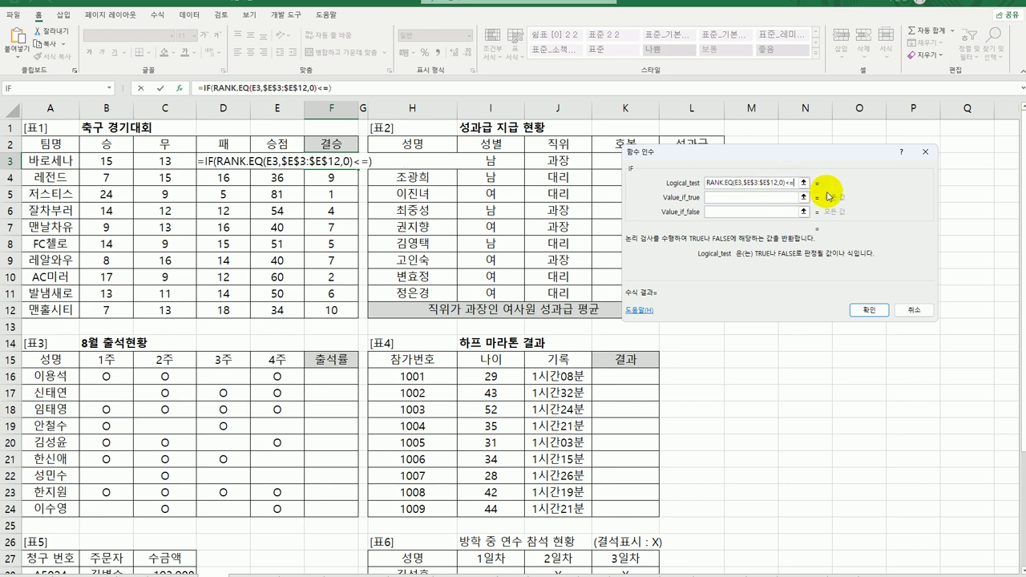
{"action": "left_click", "coordinate": [775, 199]}
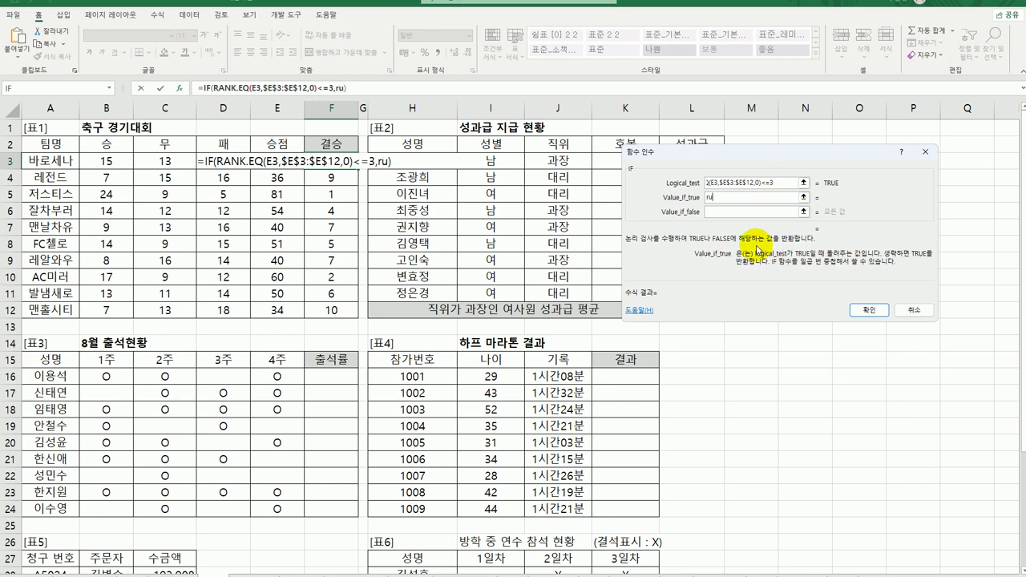
{"action": "type", "text": "결승진출"}
{"action": "key", "text": "Tab"}
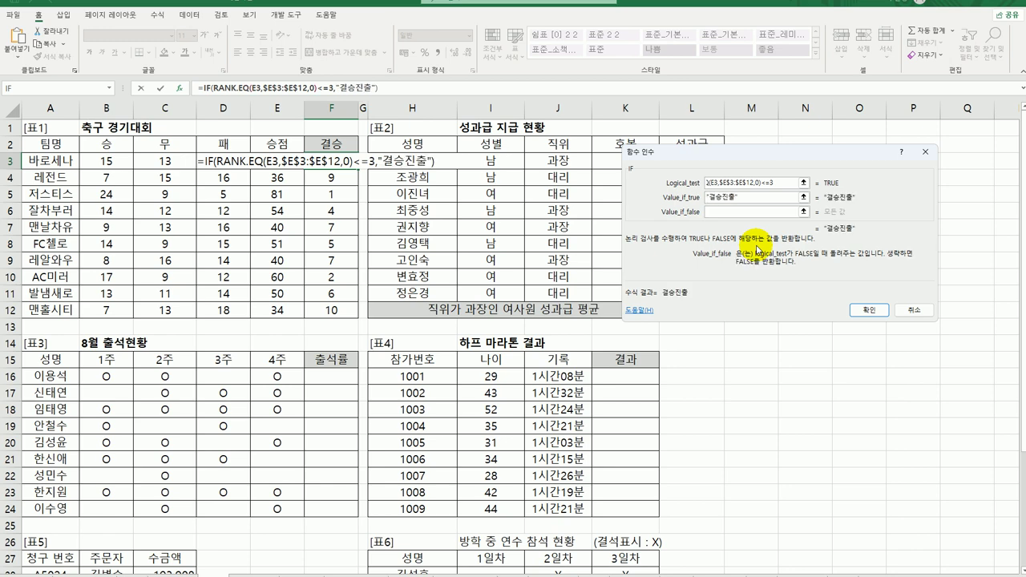
{"action": "type", "text": "\"\""}
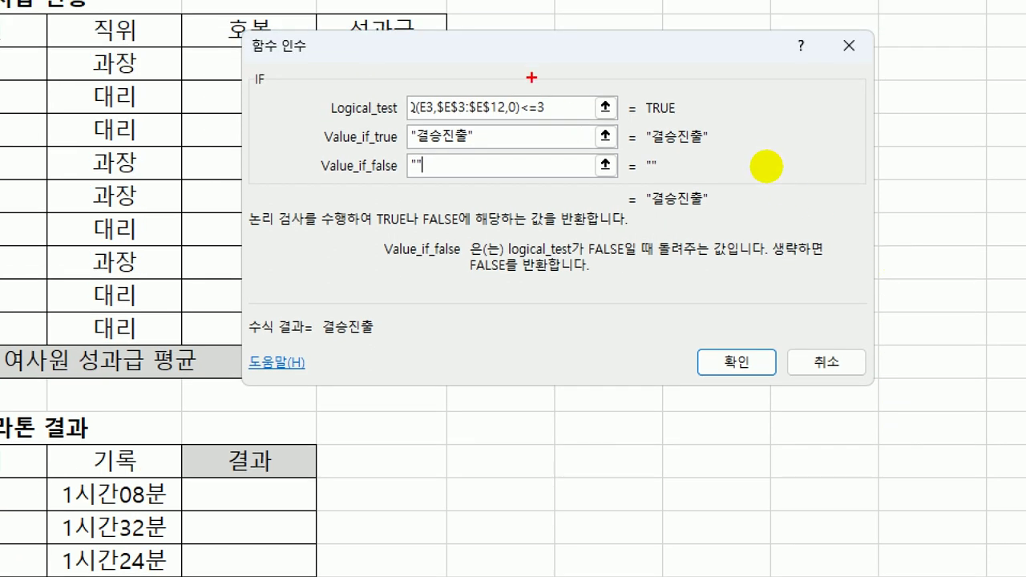
{"action": "mouse_move", "coordinate": [560, 206]}
{"action": "left_mouse_down"}
{"action": "mouse_move", "coordinate": [367, 173]}
{"action": "mouse_move", "coordinate": [553, 222]}
{"action": "left_mouse_up"}
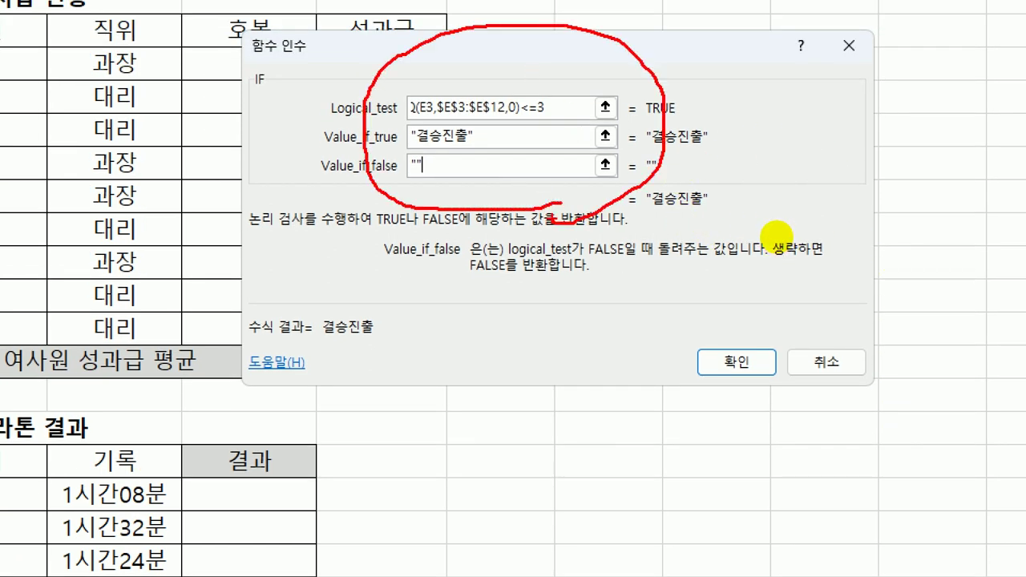
{"action": "left_click_drag", "start_coordinate": [519, 118], "coordinate": [553, 116]}
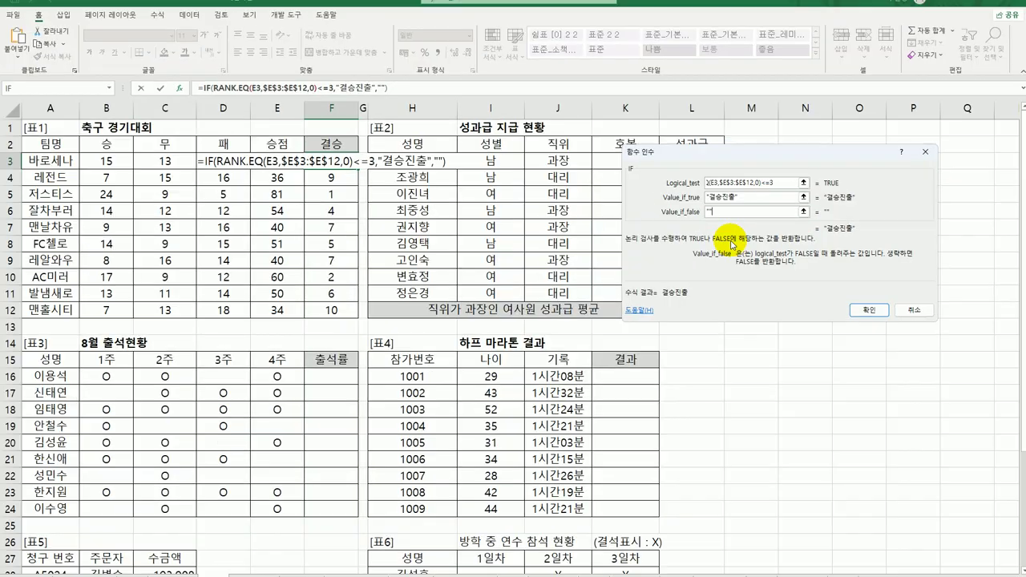
{"action": "left_click", "coordinate": [864, 311]}
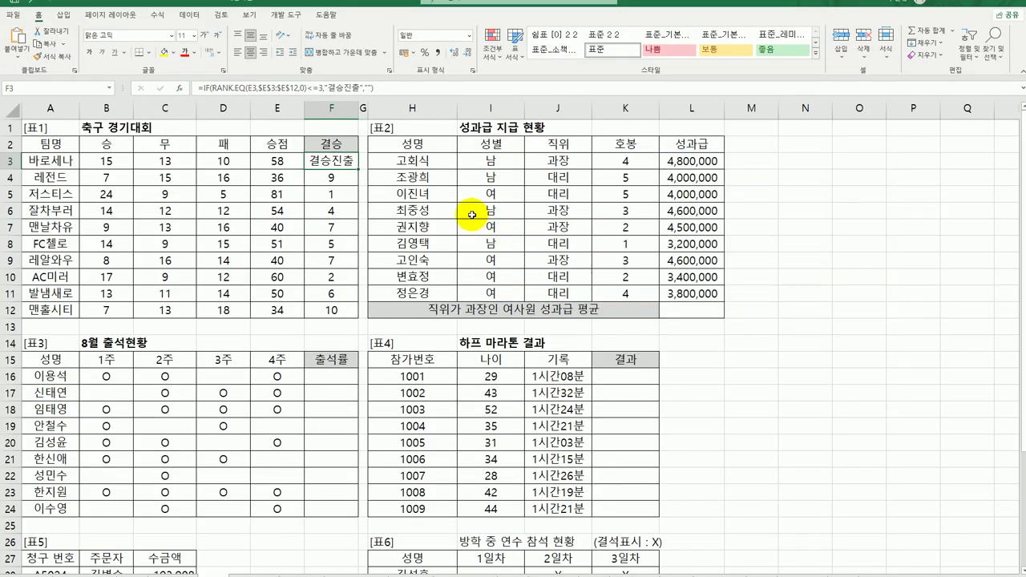
{"action": "left_click_drag", "start_coordinate": [358, 169], "coordinate": [358, 318]}
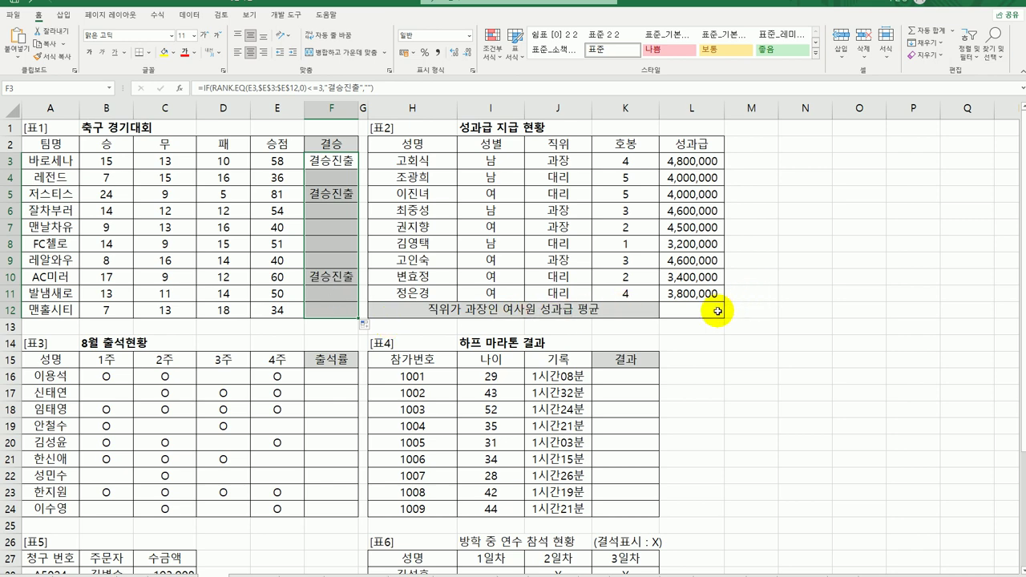
Step: Start an AVERAGEIFS function in L12 of the 성과급 지급 현황 table and bring up its arguments clear of the data
{"action": "left_click_drag", "start_coordinate": [490, 160], "coordinate": [489, 285]}
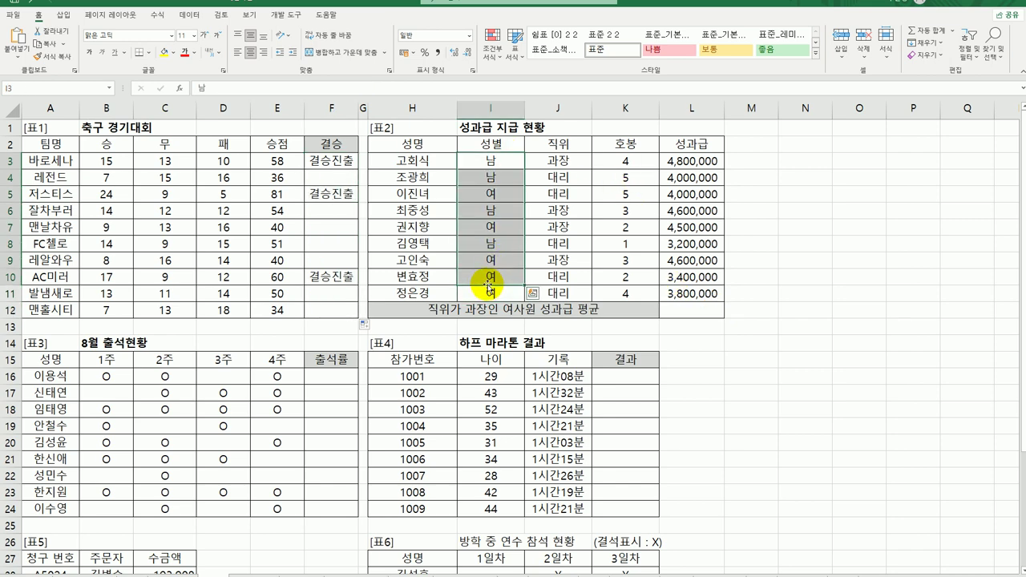
{"action": "left_click", "coordinate": [575, 161]}
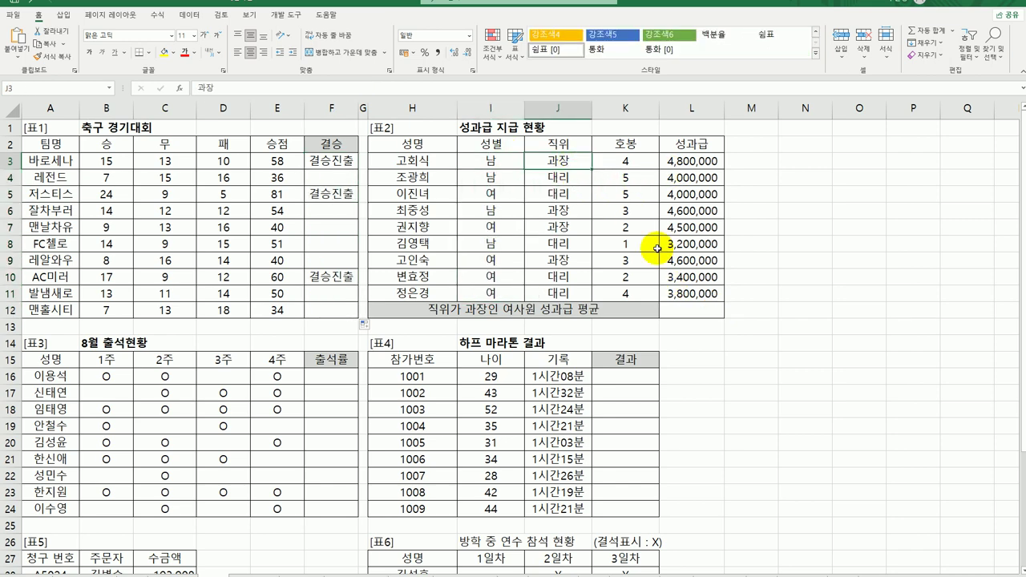
{"action": "left_click", "coordinate": [689, 310]}
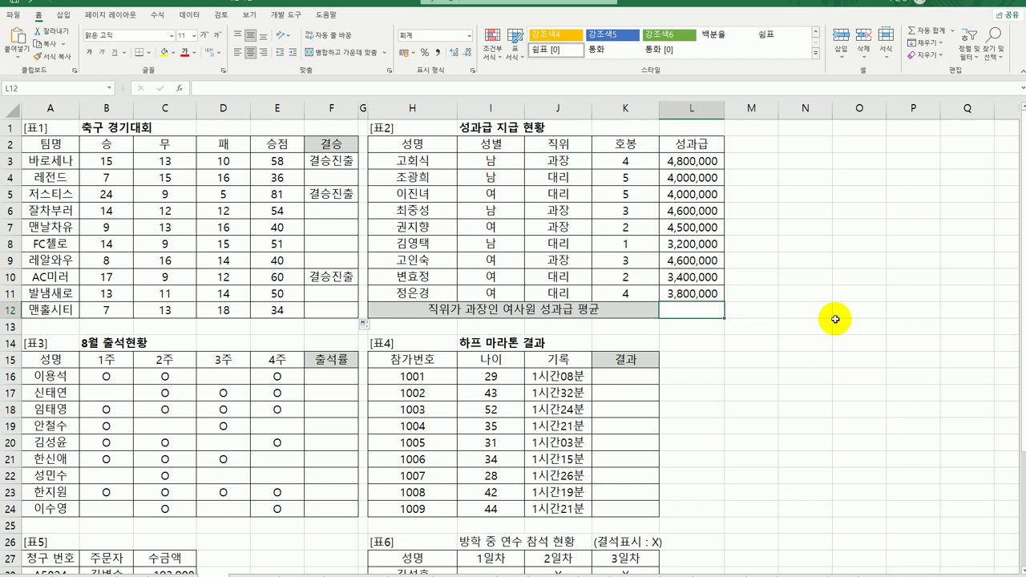
{"action": "type", "text": "=a"}
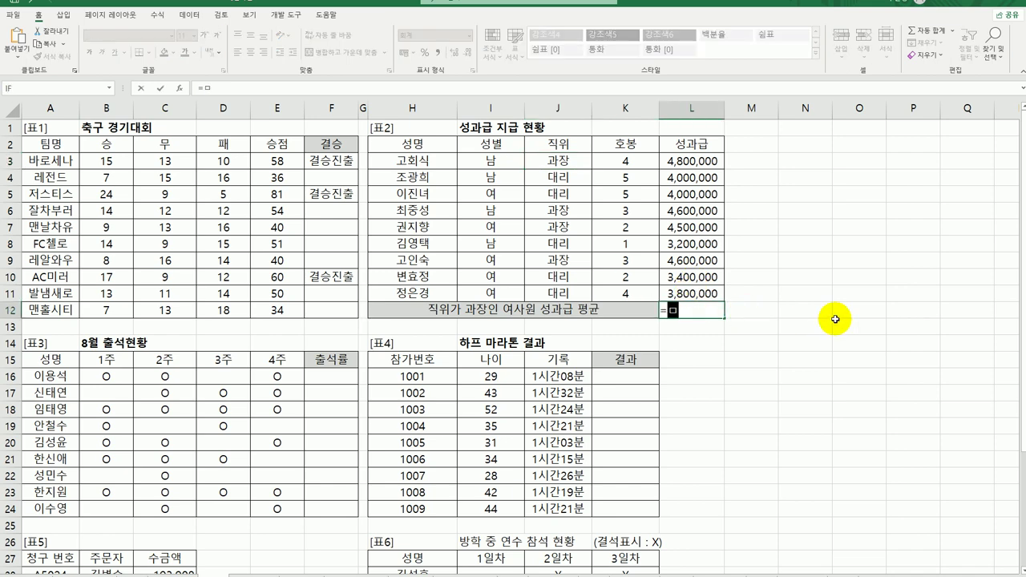
{"action": "type", "text": "v"}
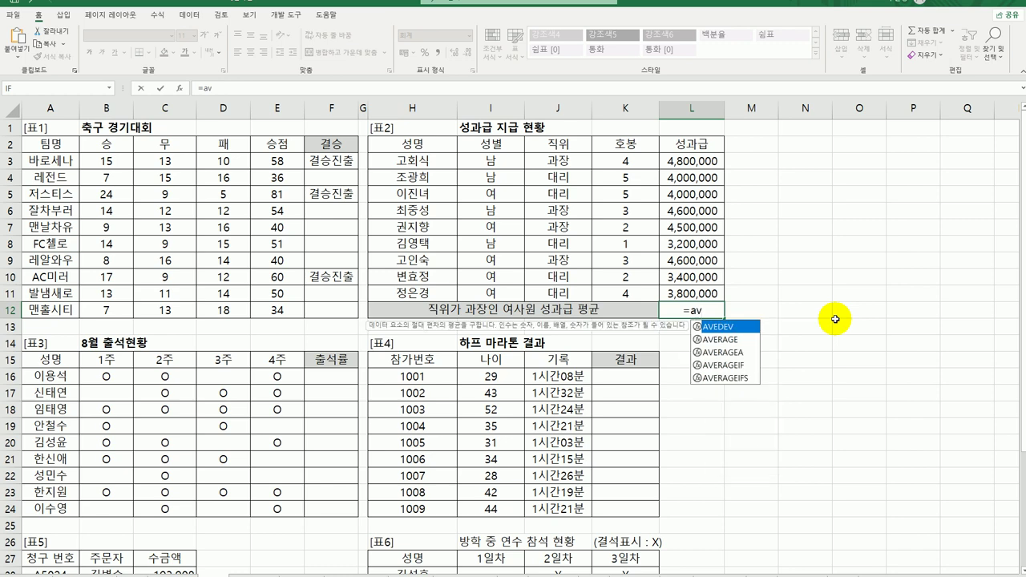
{"action": "left_click", "coordinate": [738, 379]}
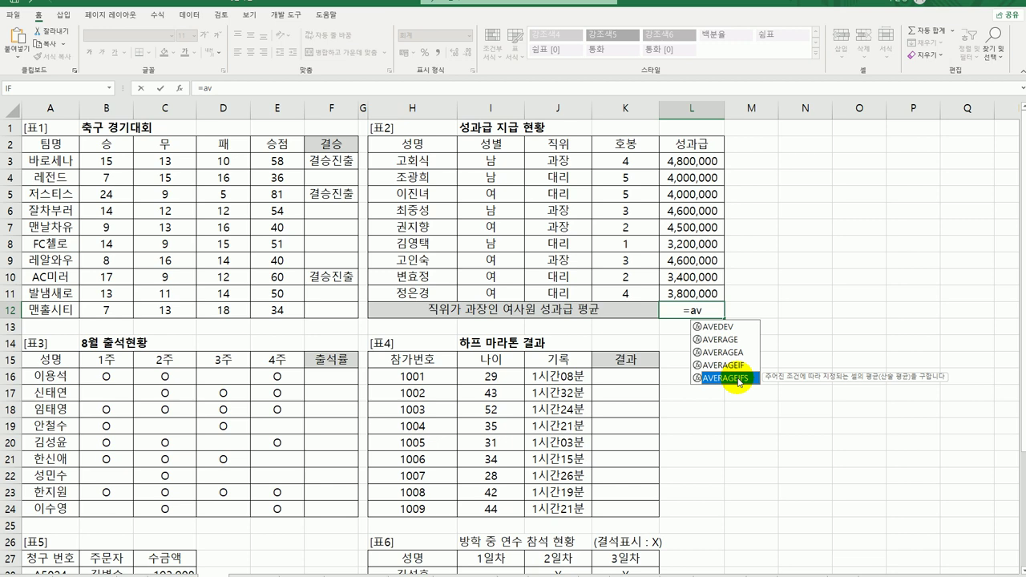
{"action": "double_click", "coordinate": [738, 379]}
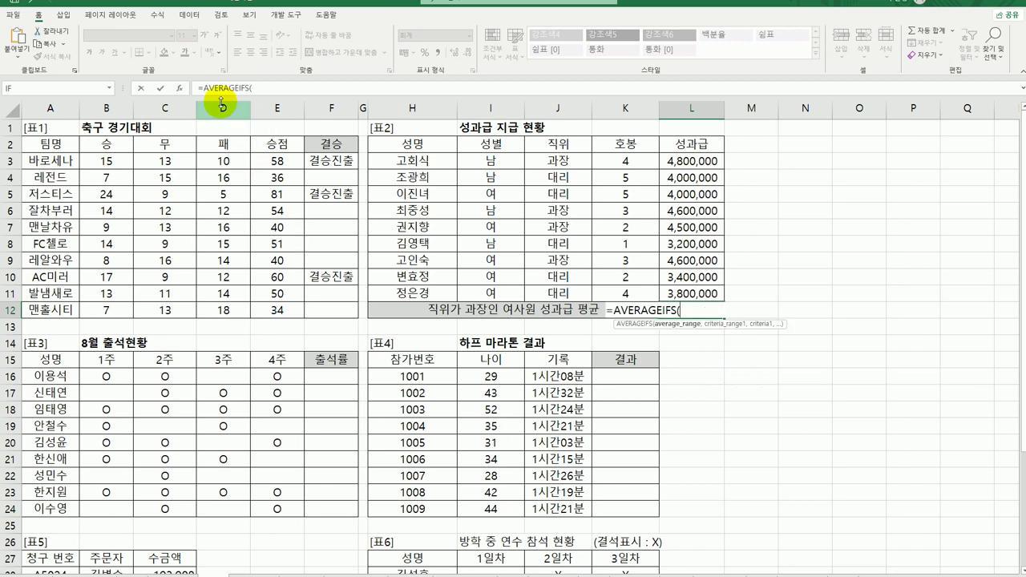
{"action": "left_click", "coordinate": [179, 87]}
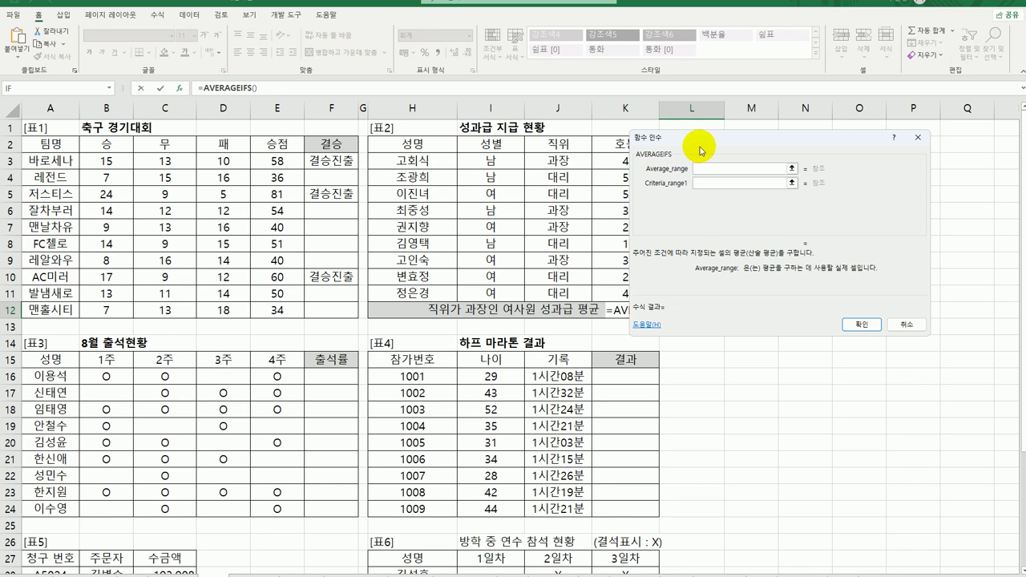
{"action": "left_click_drag", "start_coordinate": [699, 151], "coordinate": [230, 347]}
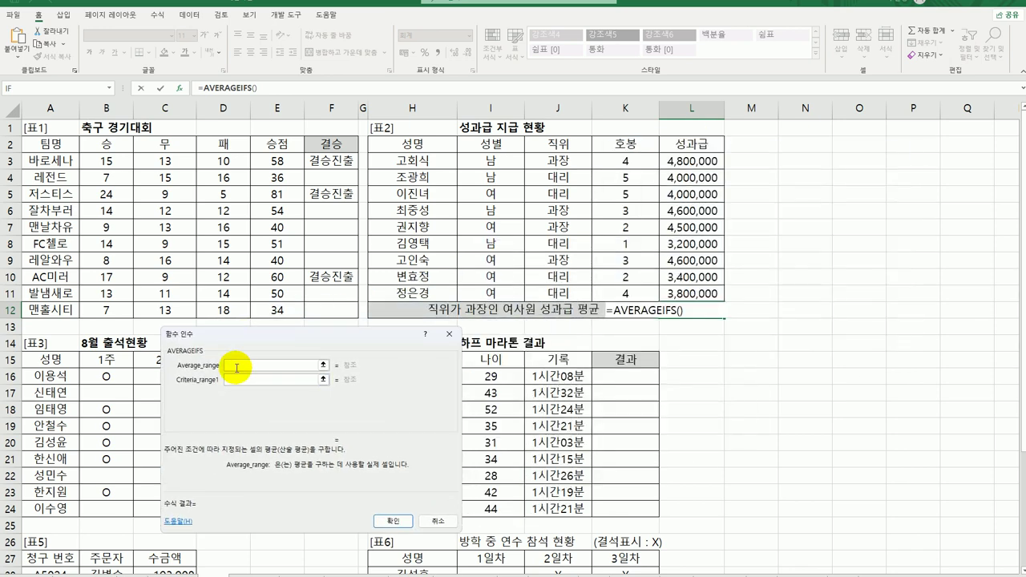
Step: Set the AVERAGEIFS average range to L3:L11 and its first condition to range I3:I11 with criterion "여"
{"action": "left_click_drag", "start_coordinate": [703, 161], "coordinate": [702, 299]}
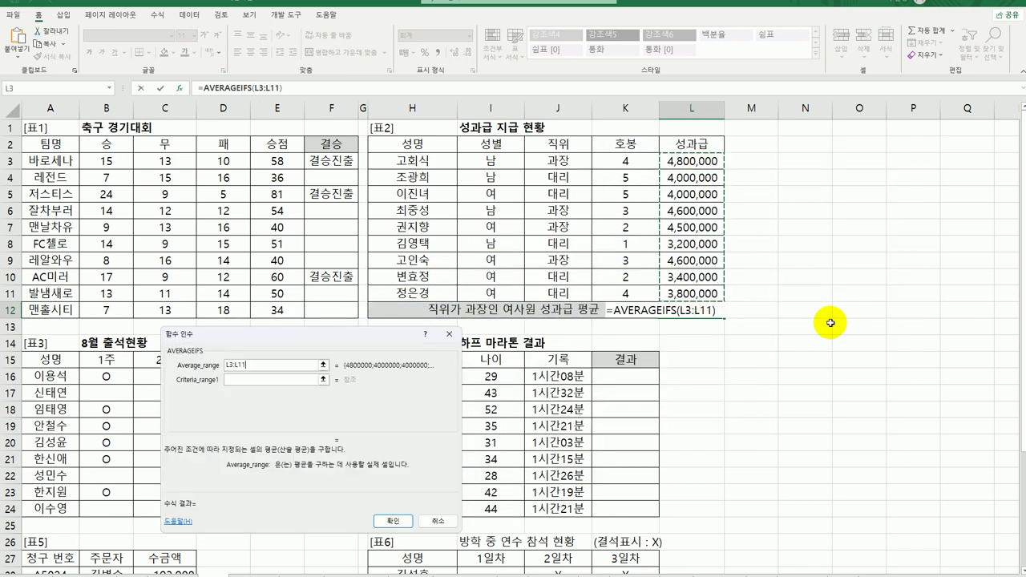
{"action": "left_click", "coordinate": [271, 379]}
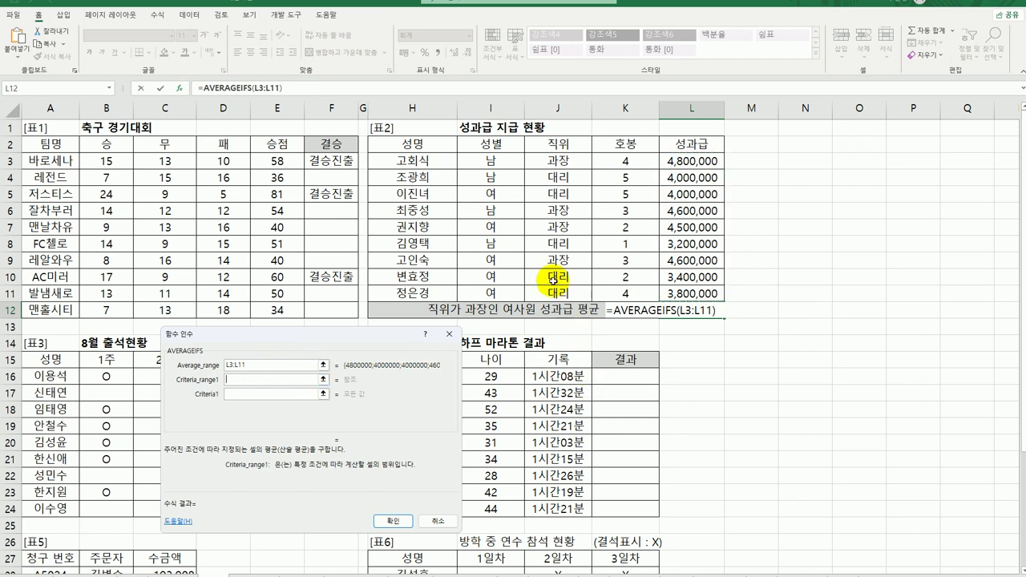
{"action": "left_click_drag", "start_coordinate": [482, 163], "coordinate": [487, 295]}
{"action": "left_click", "coordinate": [286, 395]}
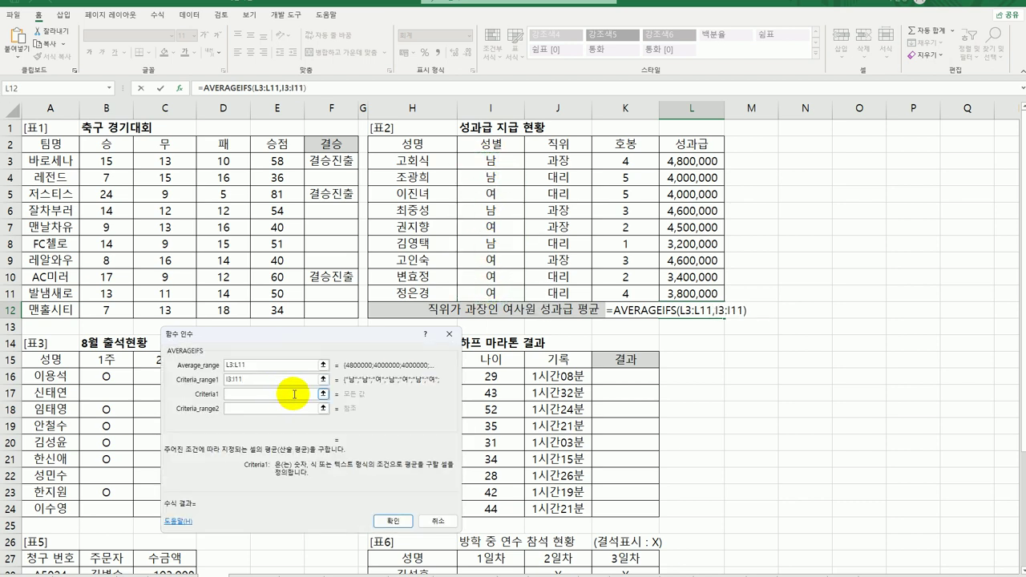
{"action": "type", "text": "ㅇㅕ"}
{"action": "key", "text": "Tab"}
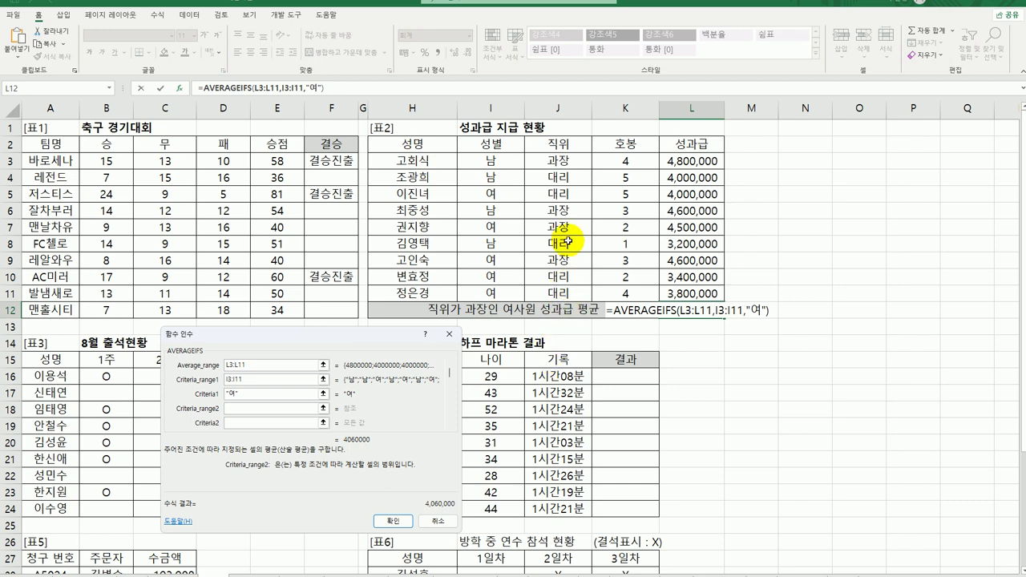
Step: Add the second AVERAGEIFS condition with range J3:J11 and criterion "과장", and enter the formula in L12
{"action": "left_click_drag", "start_coordinate": [557, 163], "coordinate": [563, 293]}
{"action": "left_click", "coordinate": [253, 422]}
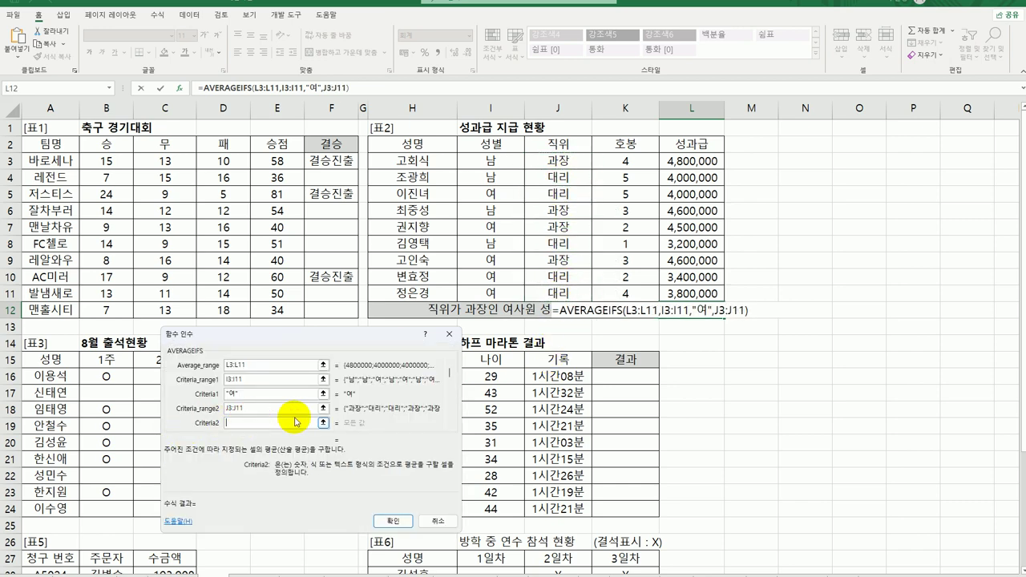
{"action": "type", "text": "과장"}
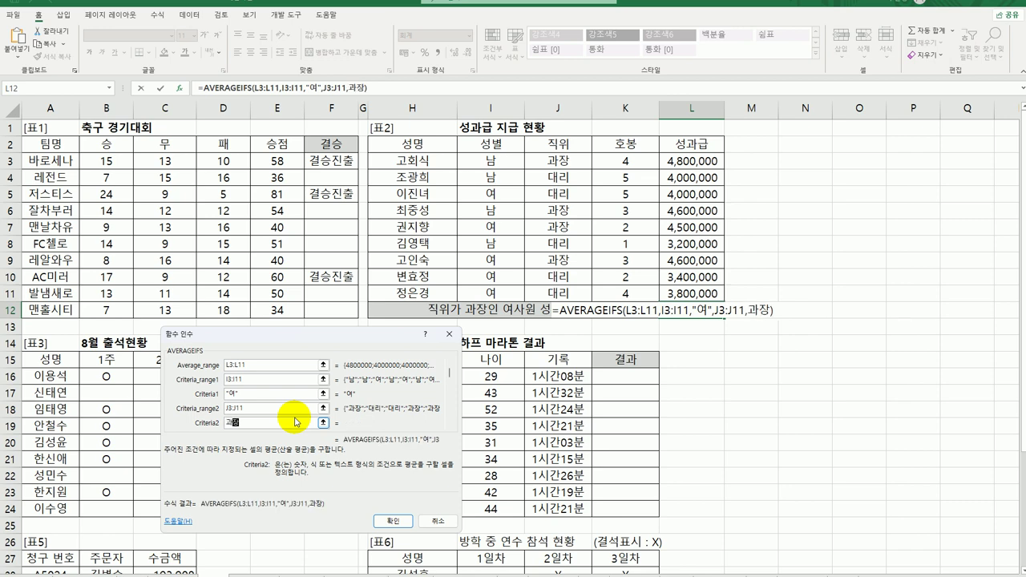
{"action": "left_click", "coordinate": [393, 521]}
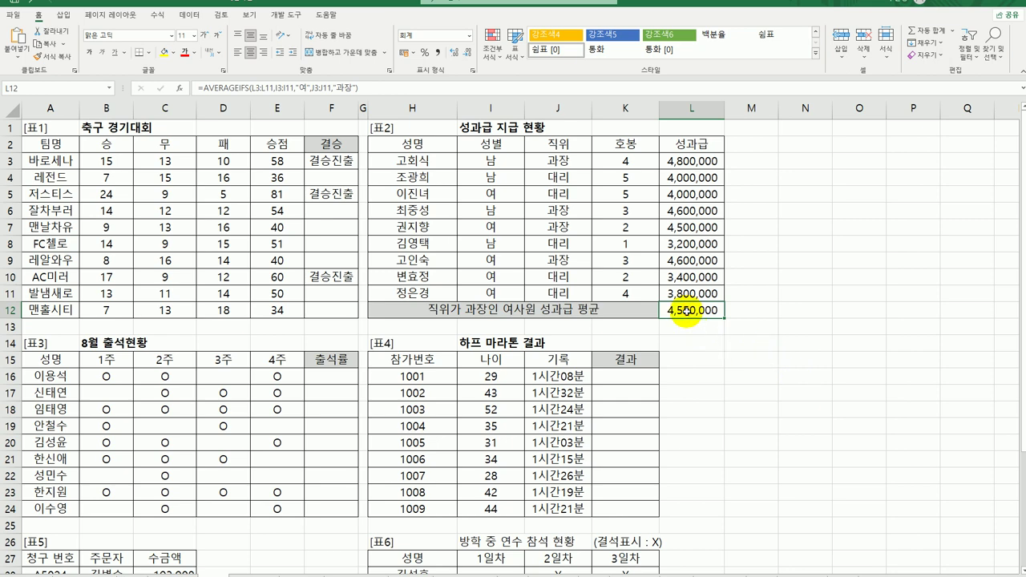
Step: Wrap the AVERAGEIFS formula in L12 in a ROUND function and bring up the ROUND arguments
{"action": "double_click", "coordinate": [685, 312]}
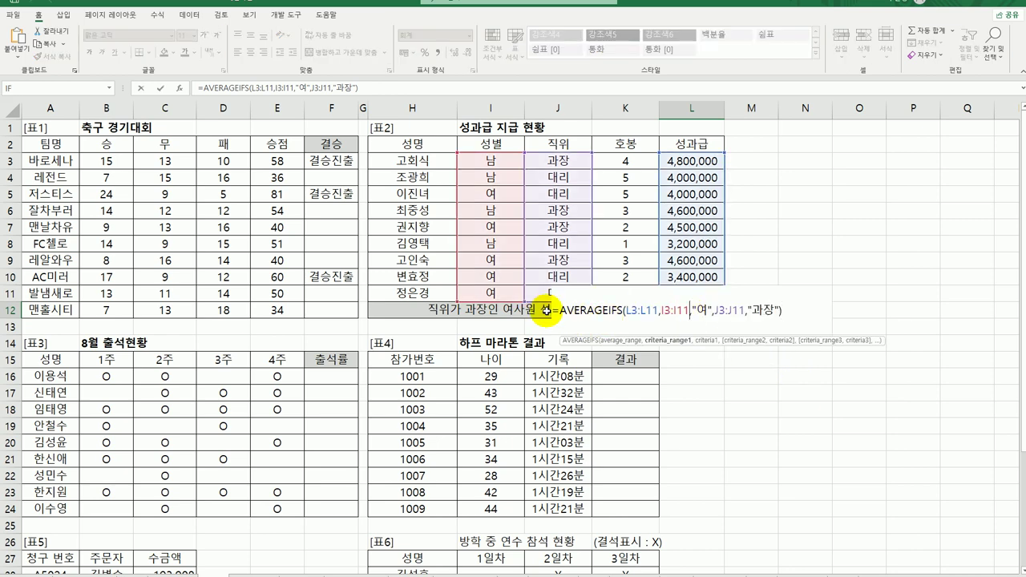
{"action": "left_click", "coordinate": [574, 316]}
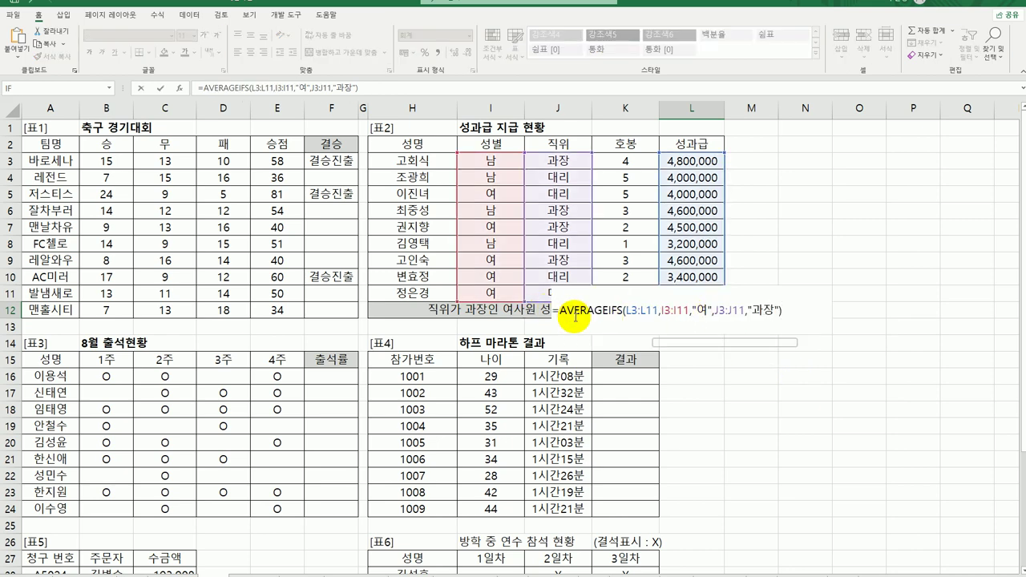
{"action": "type", "text": "roun"}
{"action": "key", "text": "Tab"}
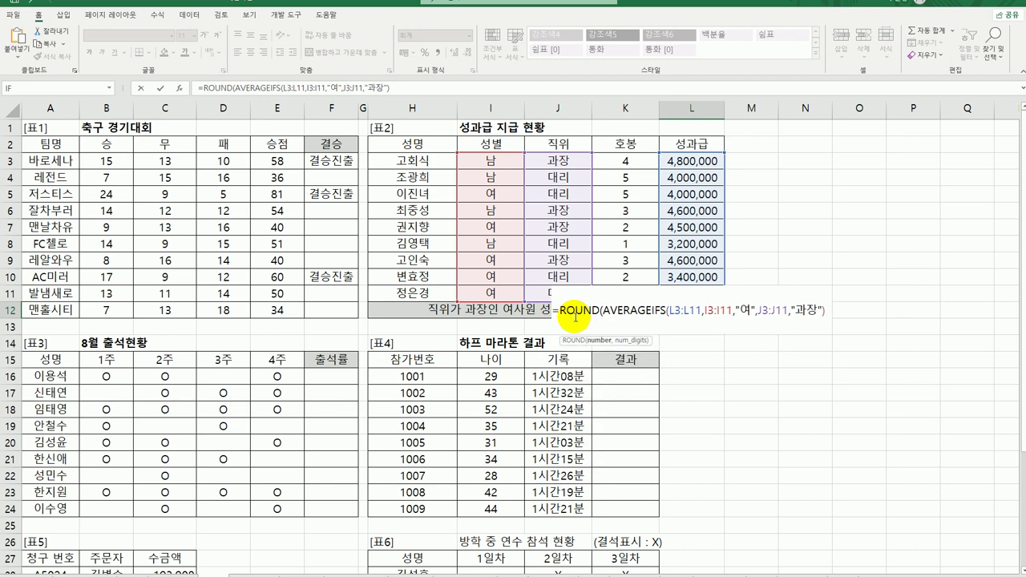
{"action": "left_click", "coordinate": [181, 89]}
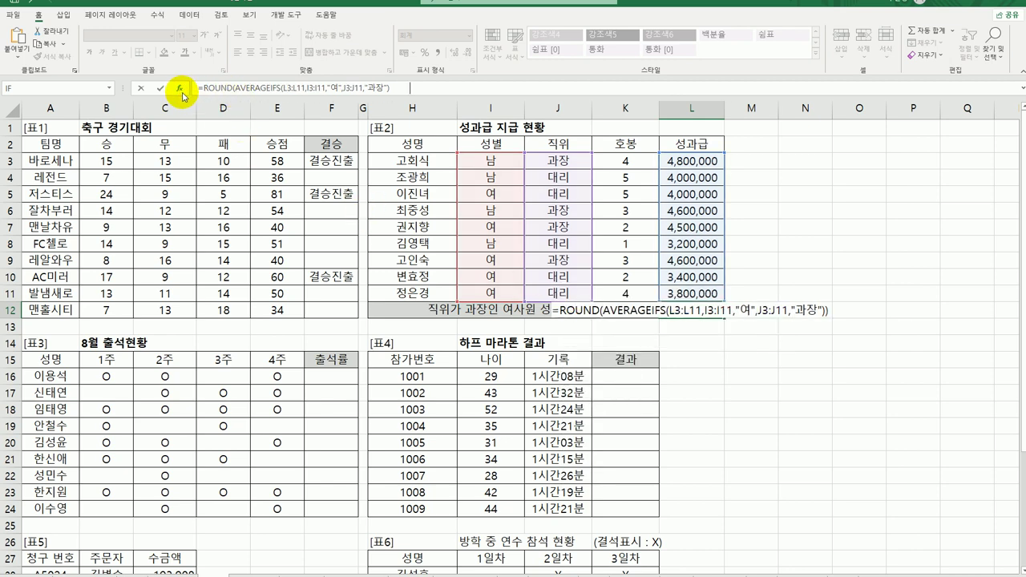
Step: Set the ROUND function's Num_digits to -4 and enter the completed formula in L12
{"action": "left_click", "coordinate": [265, 401]}
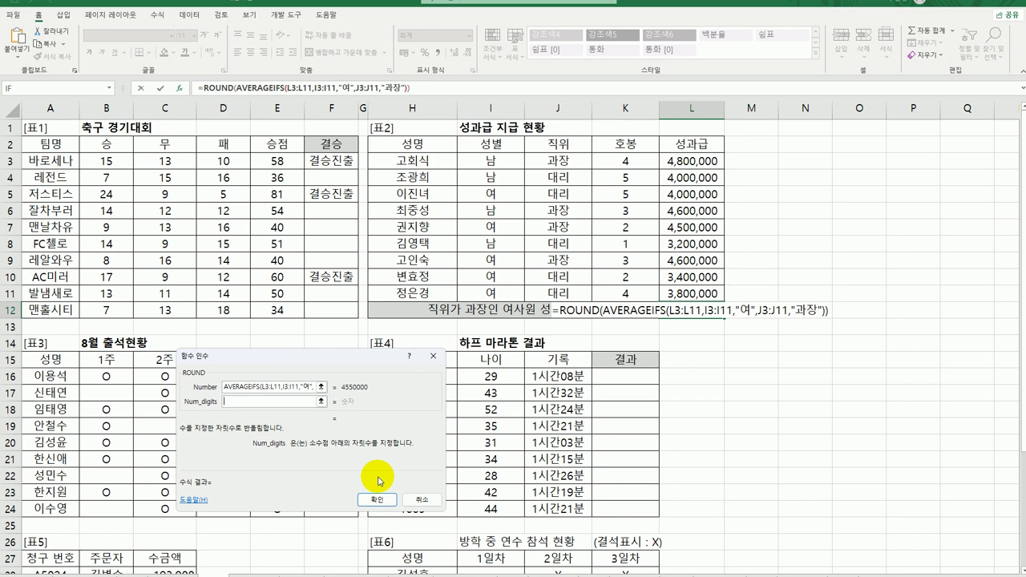
{"action": "type", "text": "-1"}
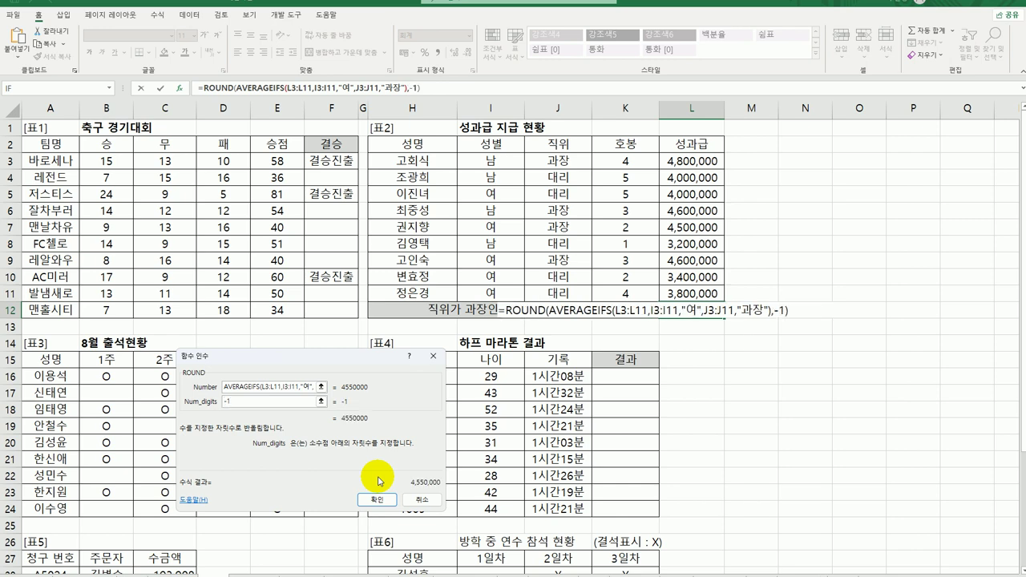
{"action": "key", "text": "BackSpace"}
{"action": "type", "text": "2"}
{"action": "key", "text": "BackSpace"}
{"action": "type", "text": "3"}
{"action": "key", "text": "BackSpace"}
{"action": "type", "text": "4"}
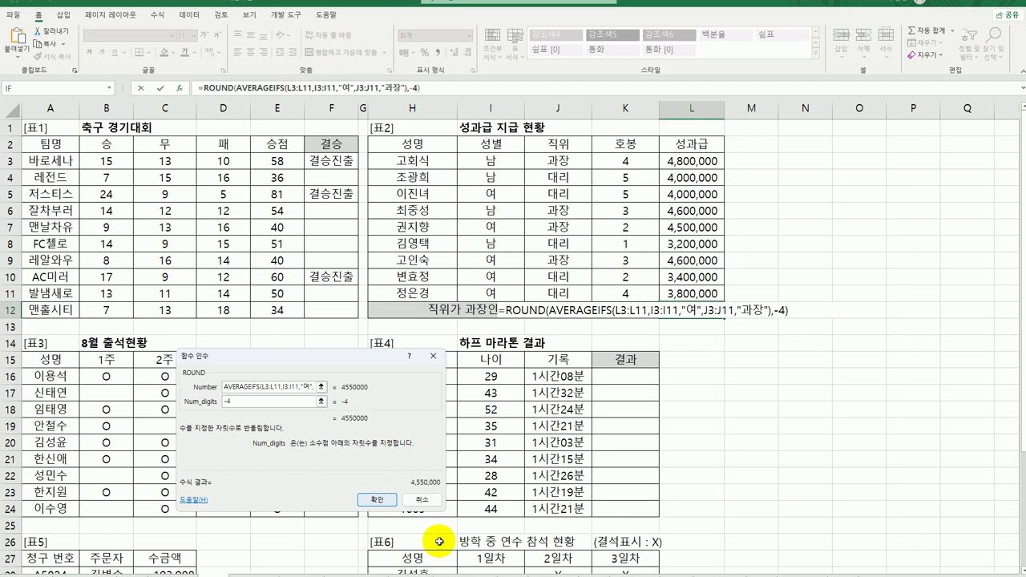
{"action": "left_click", "coordinate": [386, 499]}
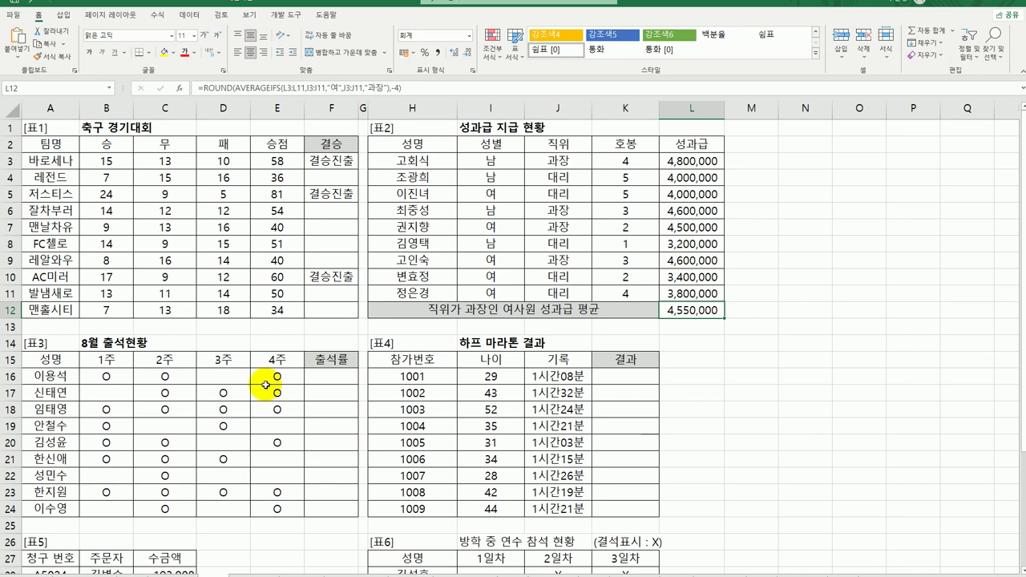
Step: Start a COUNTA function in F16, the first attendance rate cell of the 8월 출석현황 table
{"action": "left_click", "coordinate": [337, 376]}
{"action": "scroll", "coordinate": [489, 476], "scroll_direction": "down", "scroll_amount": 3}
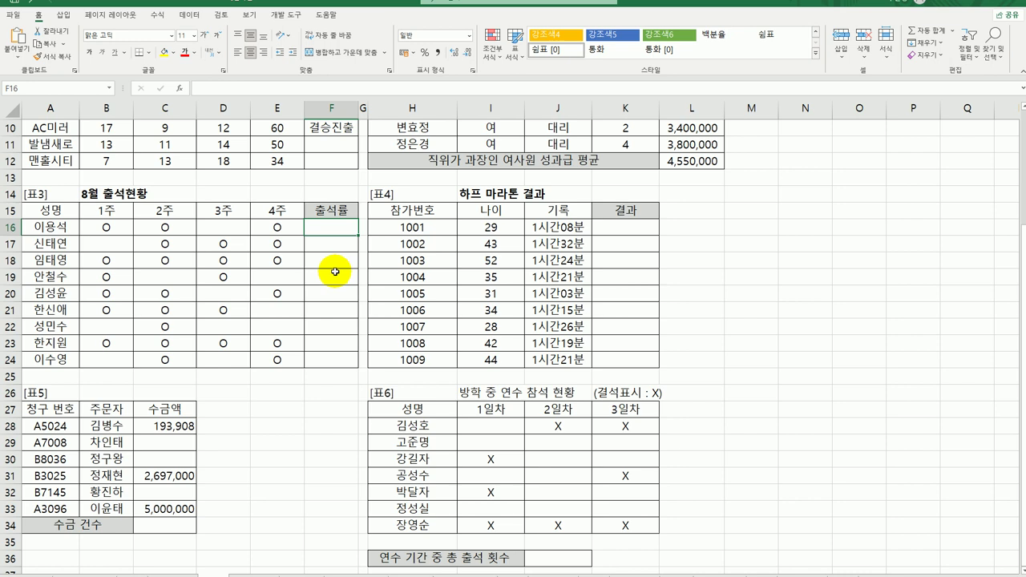
{"action": "left_click", "coordinate": [93, 228]}
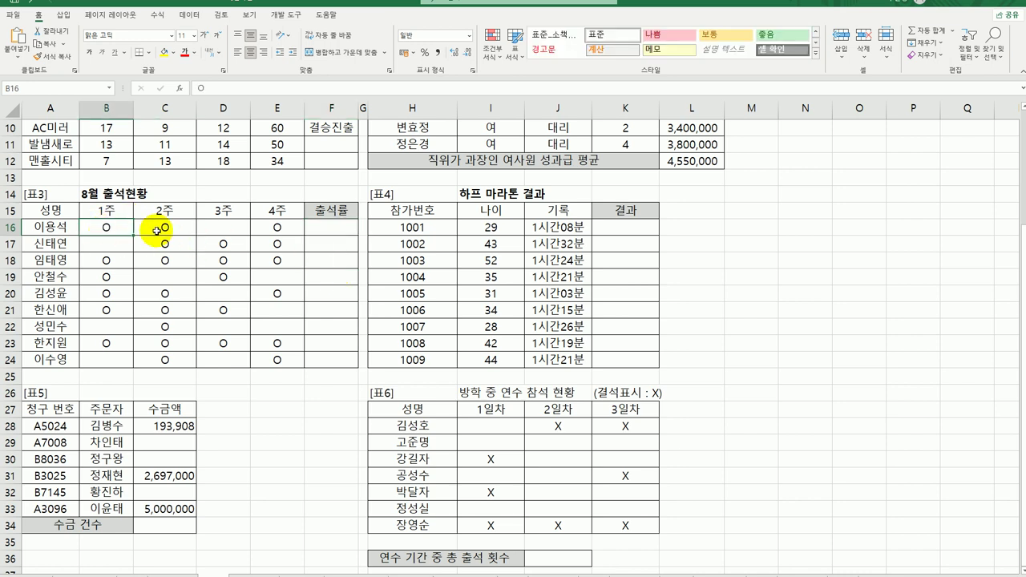
{"action": "left_click", "coordinate": [154, 230]}
{"action": "left_click", "coordinate": [264, 227]}
{"action": "left_click", "coordinate": [341, 228]}
{"action": "type", "text": "="}
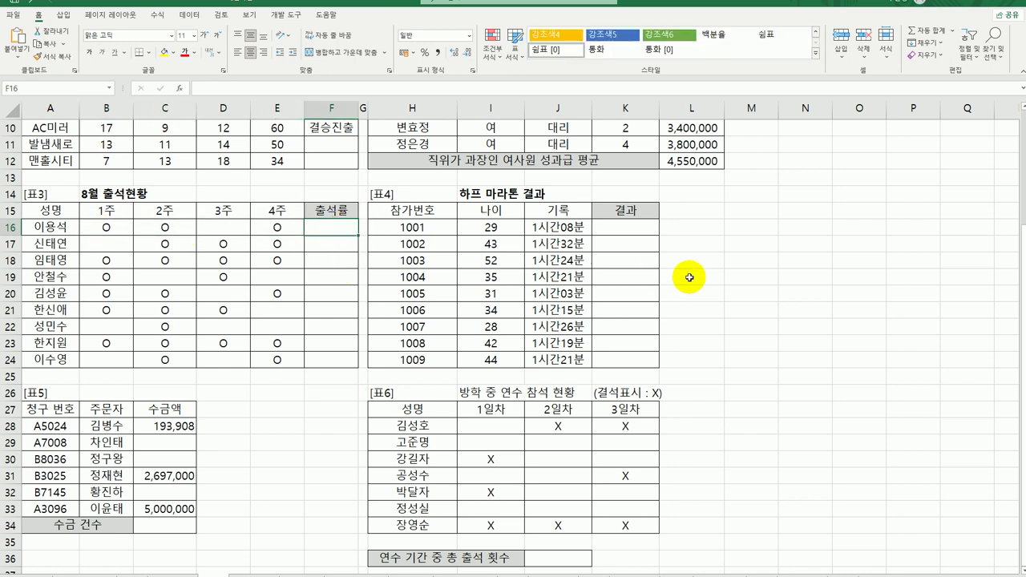
{"action": "type", "text": "coun"}
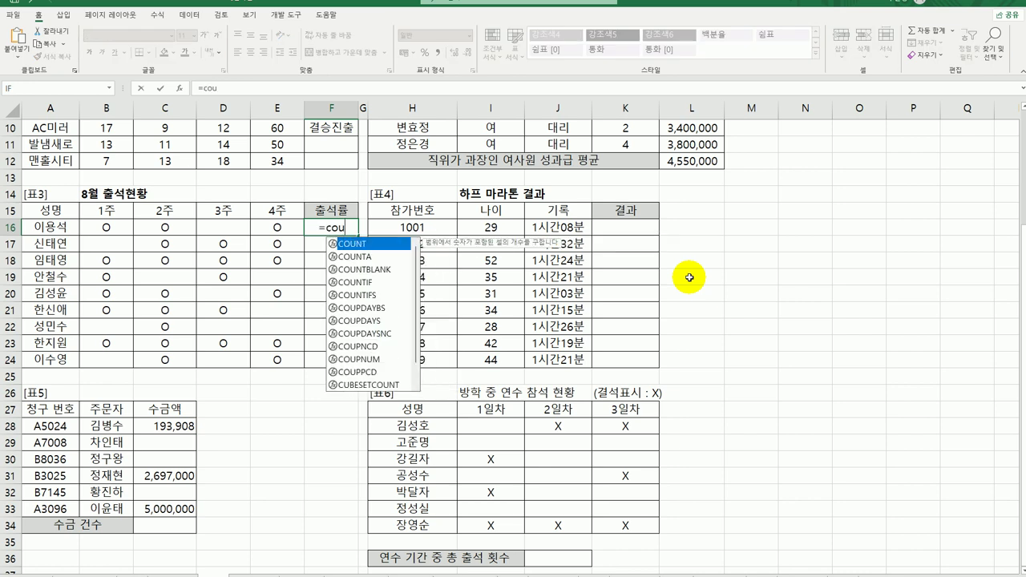
{"action": "double_click", "coordinate": [394, 256]}
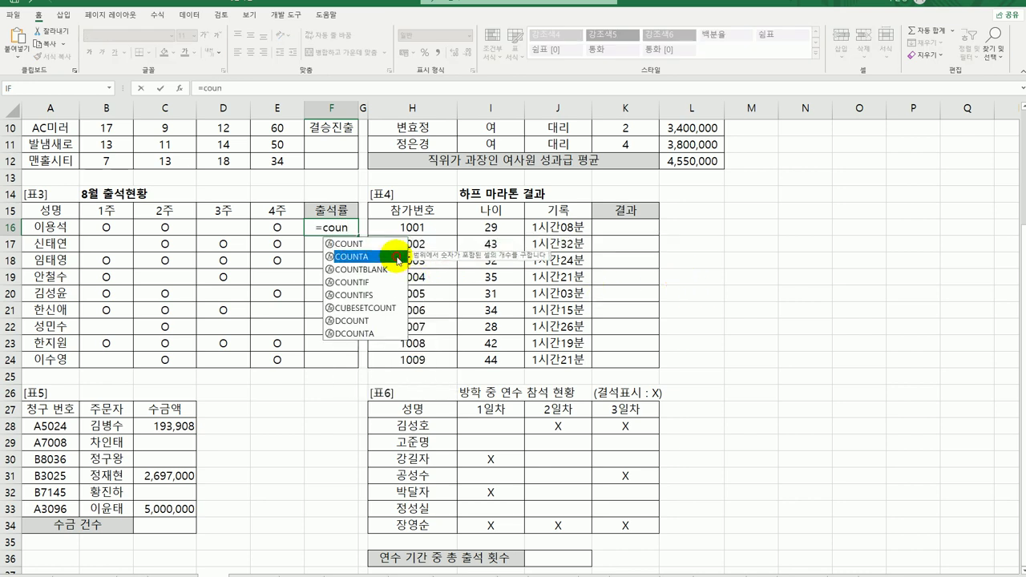
Step: Count the attendance marks in B16:E16 with the COUNTA formula in F16 and copy it down to F24
{"action": "left_click", "coordinate": [116, 228]}
{"action": "left_click_drag", "start_coordinate": [116, 228], "coordinate": [275, 225]}
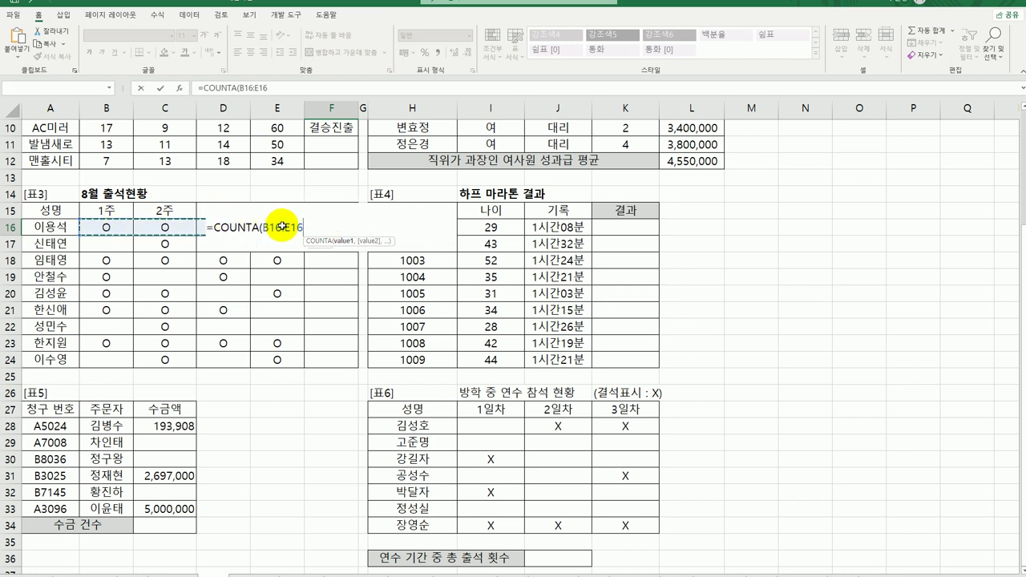
{"action": "type", "text": ")"}
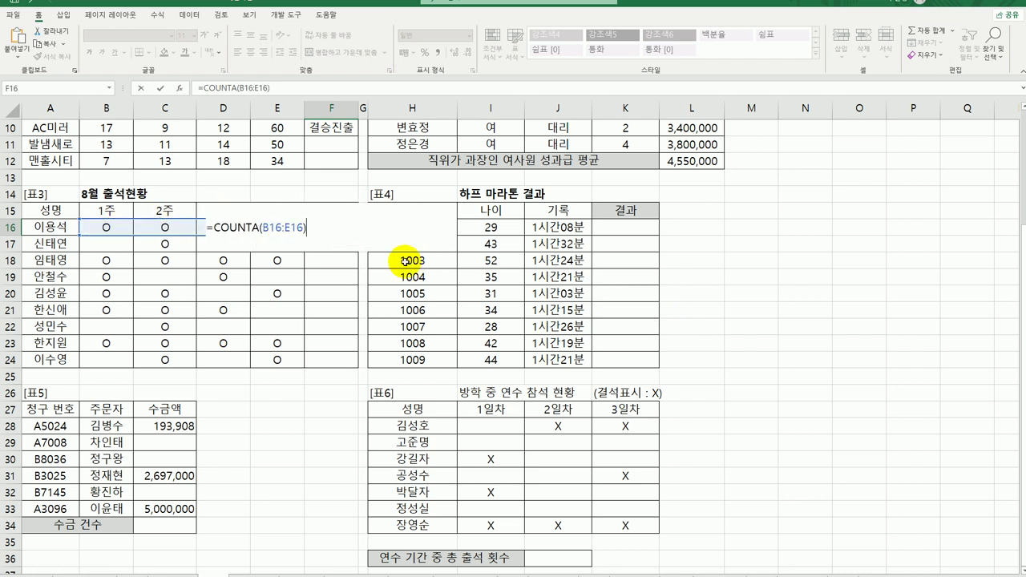
{"action": "key", "text": "Return"}
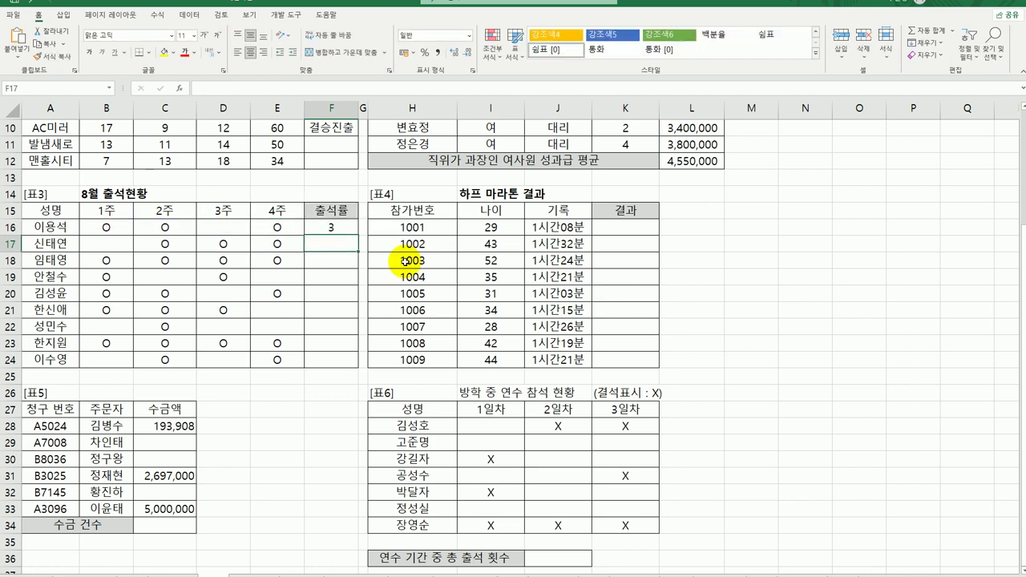
{"action": "left_click", "coordinate": [351, 230]}
{"action": "left_click_drag", "start_coordinate": [357, 236], "coordinate": [350, 367]}
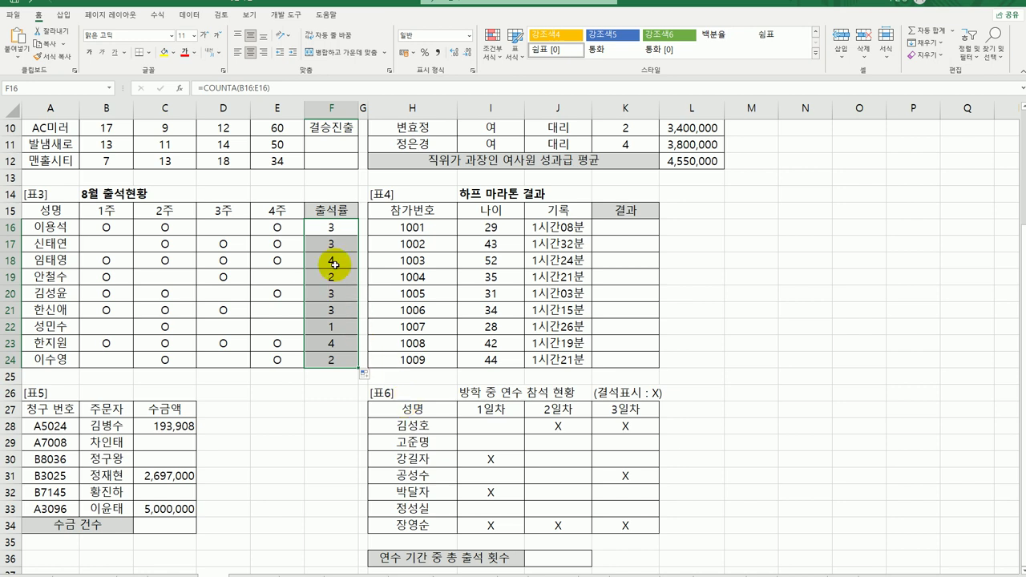
Step: Wrap the COUNTA formula in F16 in a CHOOSE function and bring up the CHOOSE arguments
{"action": "left_click", "coordinate": [321, 230]}
{"action": "double_click", "coordinate": [321, 230]}
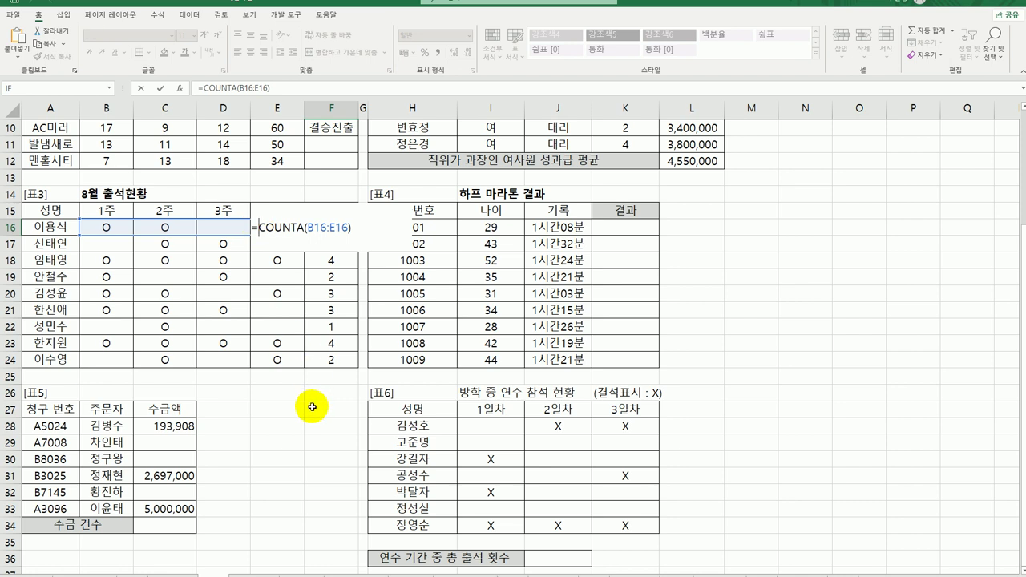
{"action": "type", "text": "choo"}
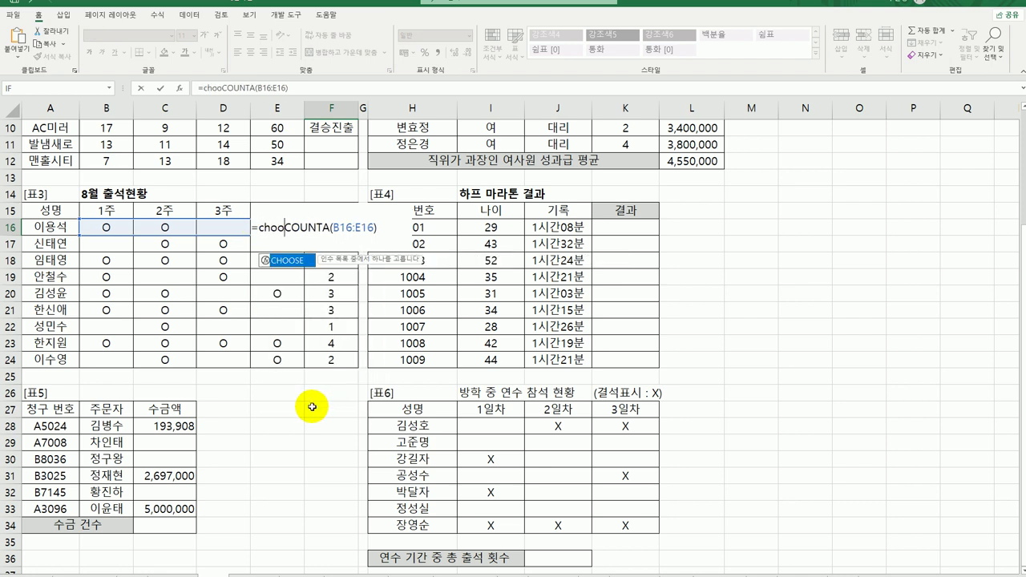
{"action": "double_click", "coordinate": [290, 260]}
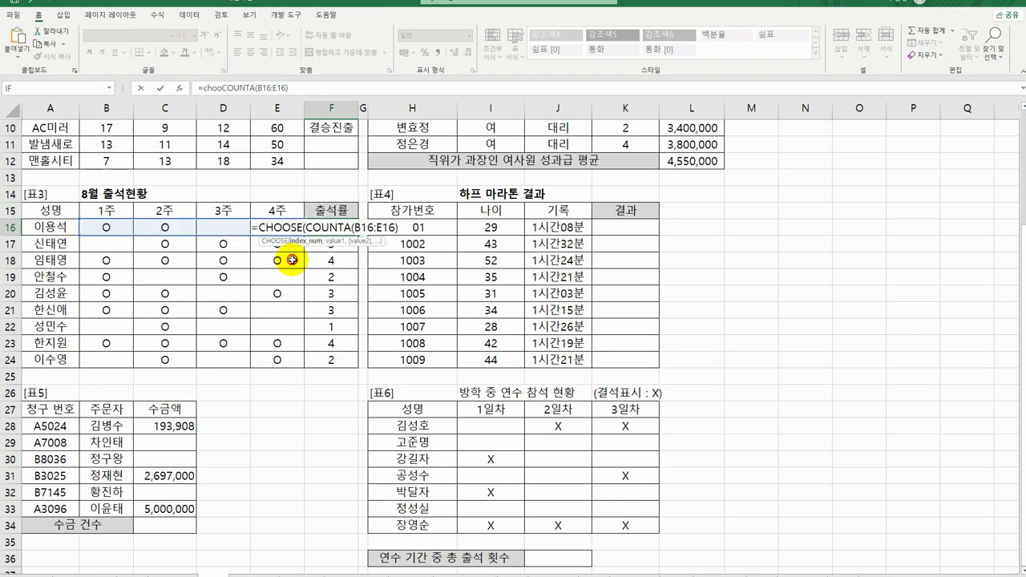
{"action": "left_click", "coordinate": [179, 91]}
Step: Set the CHOOSE function's Value1 to "25%" and Value2 to "50%", both as quoted text
{"action": "left_click", "coordinate": [303, 380]}
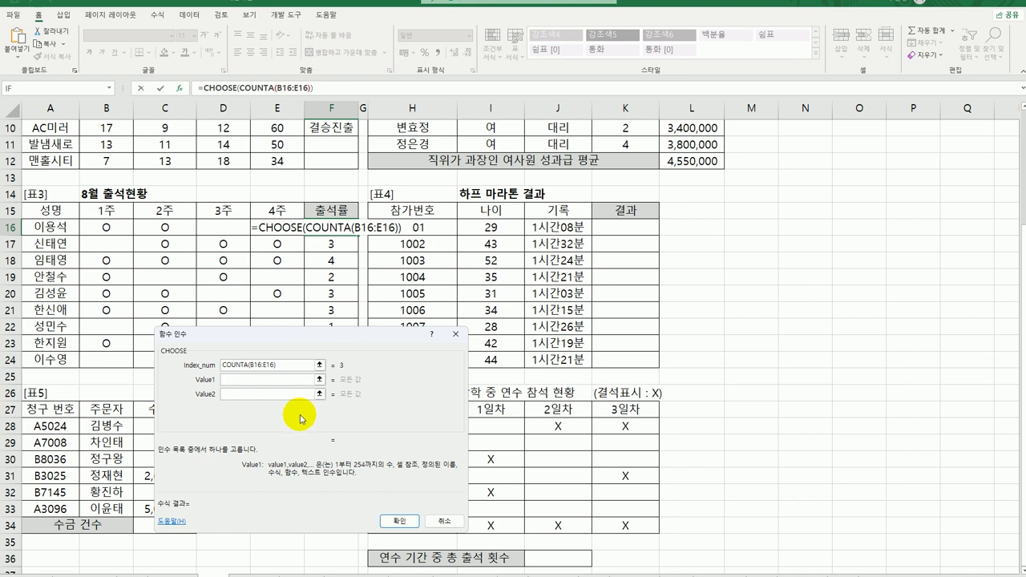
{"action": "type", "text": "25%"}
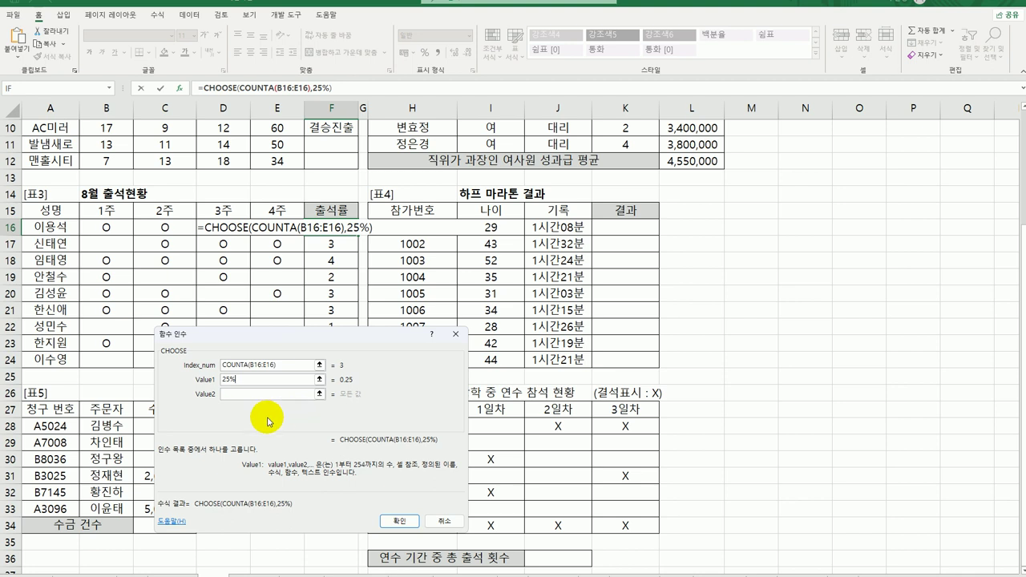
{"action": "left_click", "coordinate": [222, 380]}
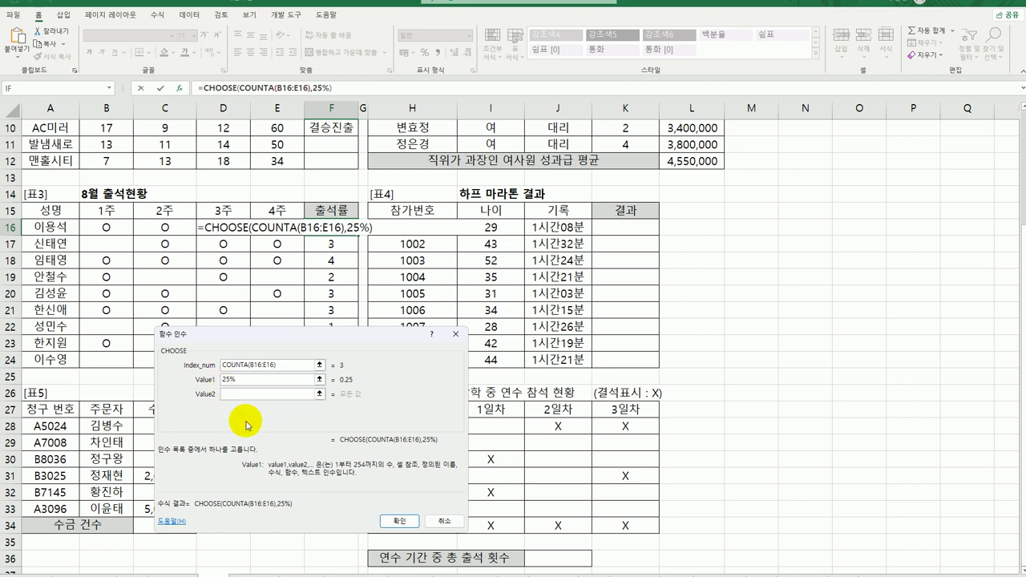
{"action": "type", "text": "\""}
{"action": "left_click", "coordinate": [240, 380]}
{"action": "type", "text": "\""}
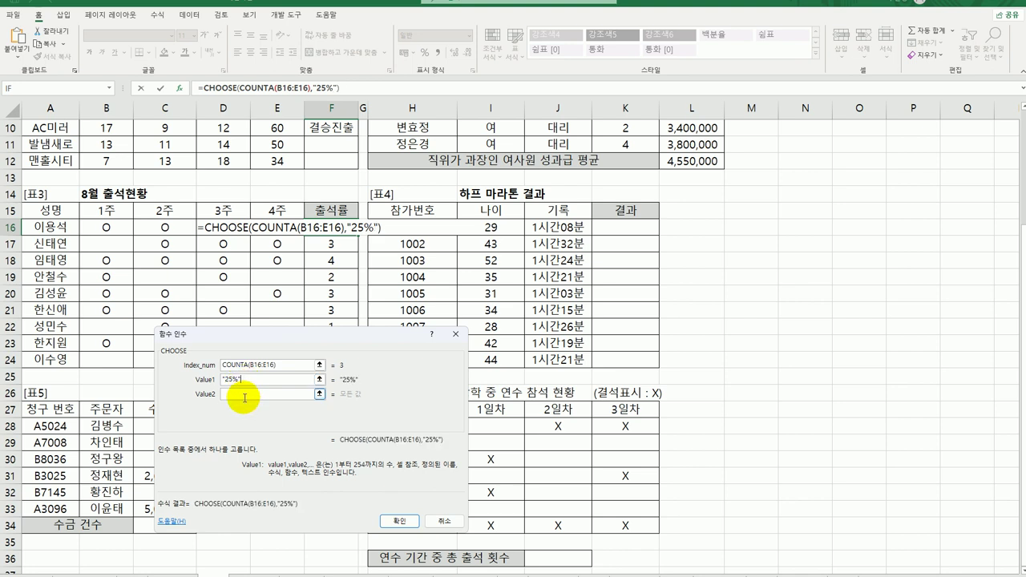
{"action": "left_click", "coordinate": [244, 395]}
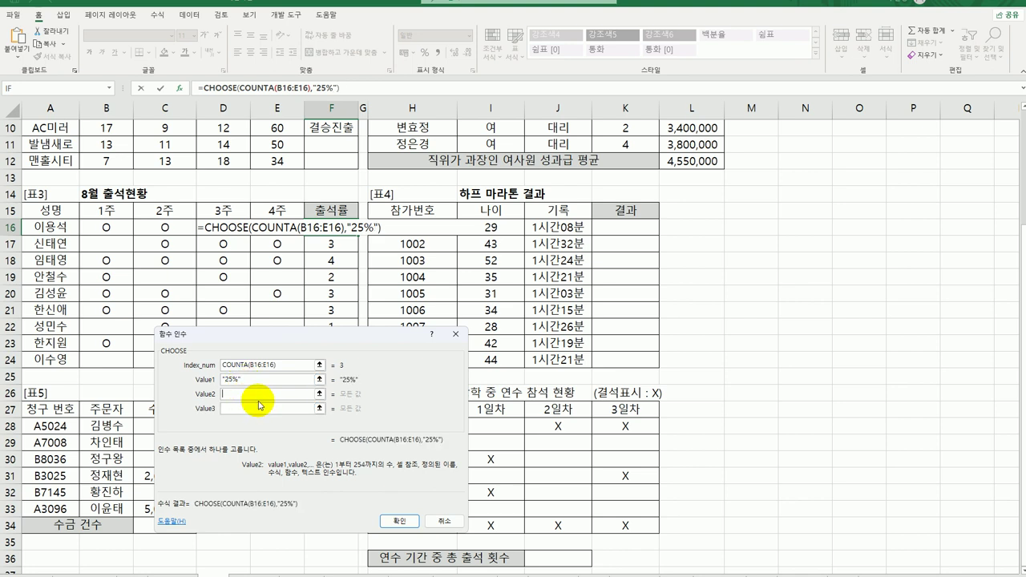
{"action": "type", "text": "\"50%"}
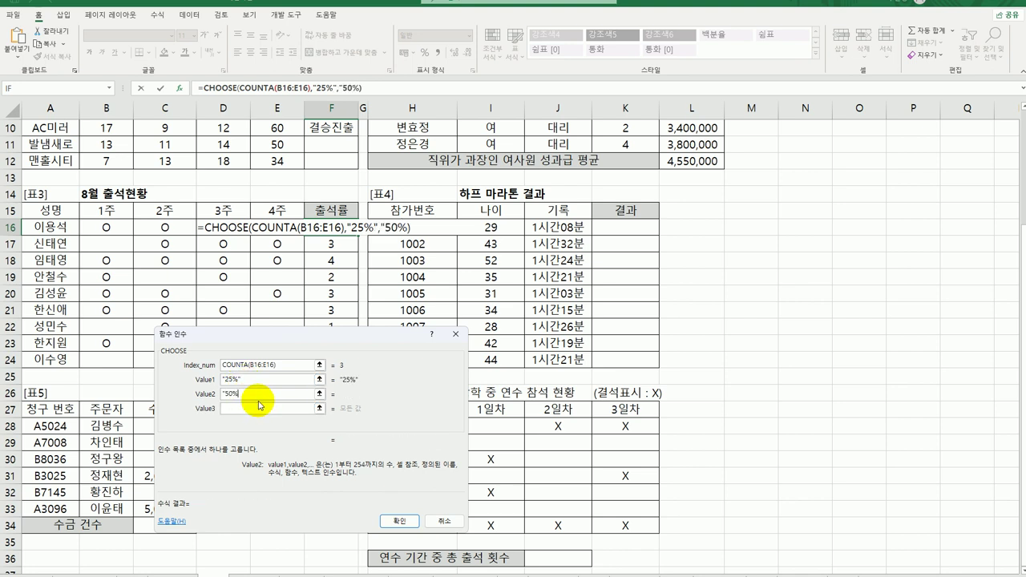
{"action": "type", "text": "\""}
Step: Set the CHOOSE function's Value3 to "75%" and Value4 to "100%", then enter the formula and copy it down to F24
{"action": "left_click", "coordinate": [259, 407]}
{"action": "type", "text": "75"}
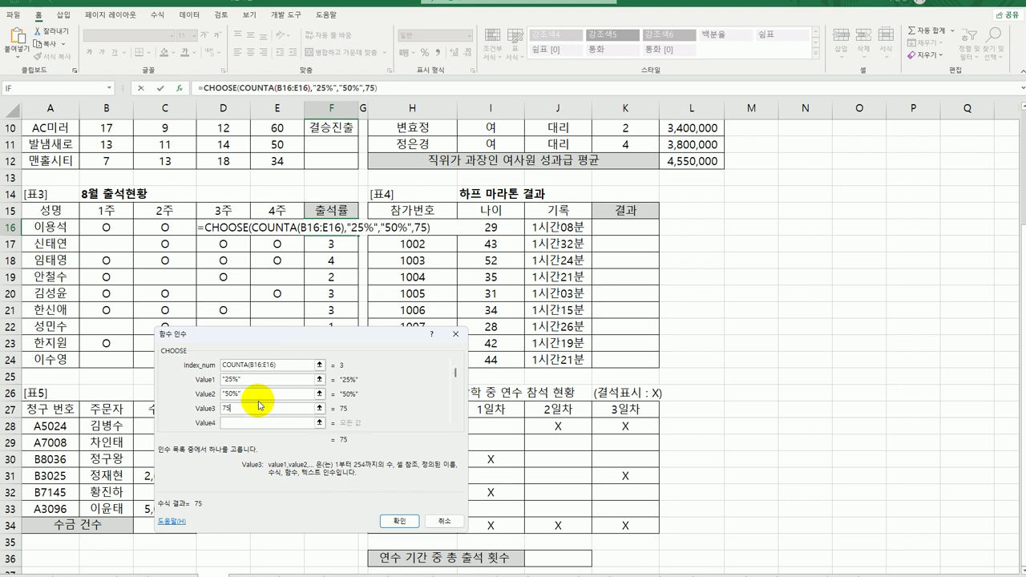
{"action": "key", "text": "BackSpace"}
{"action": "key", "text": "BackSpace"}
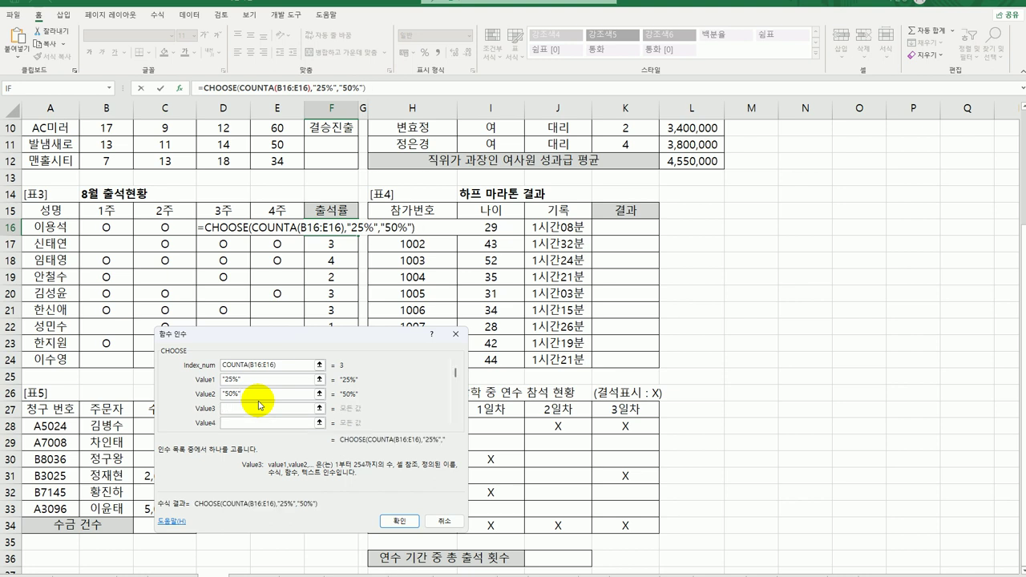
{"action": "type", "text": "\"75%"}
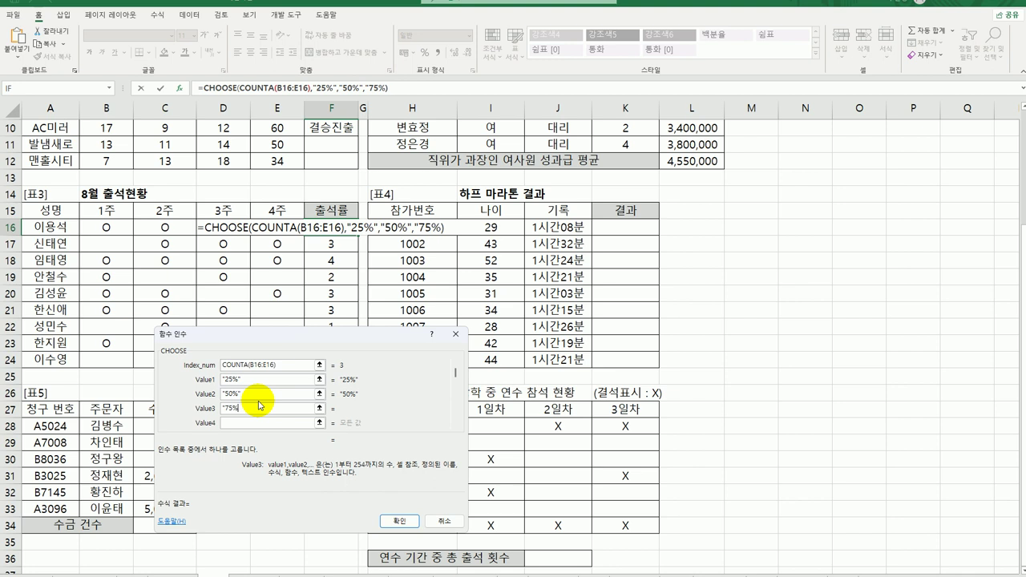
{"action": "type", "text": "\""}
{"action": "key", "text": "Tab"}
{"action": "type", "text": "\"100%\""}
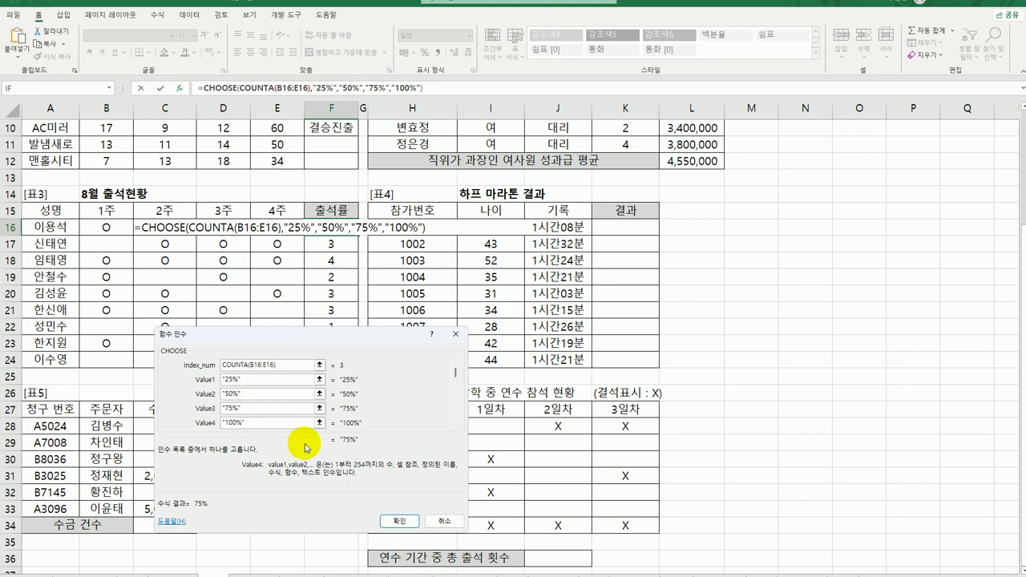
{"action": "left_click", "coordinate": [400, 521]}
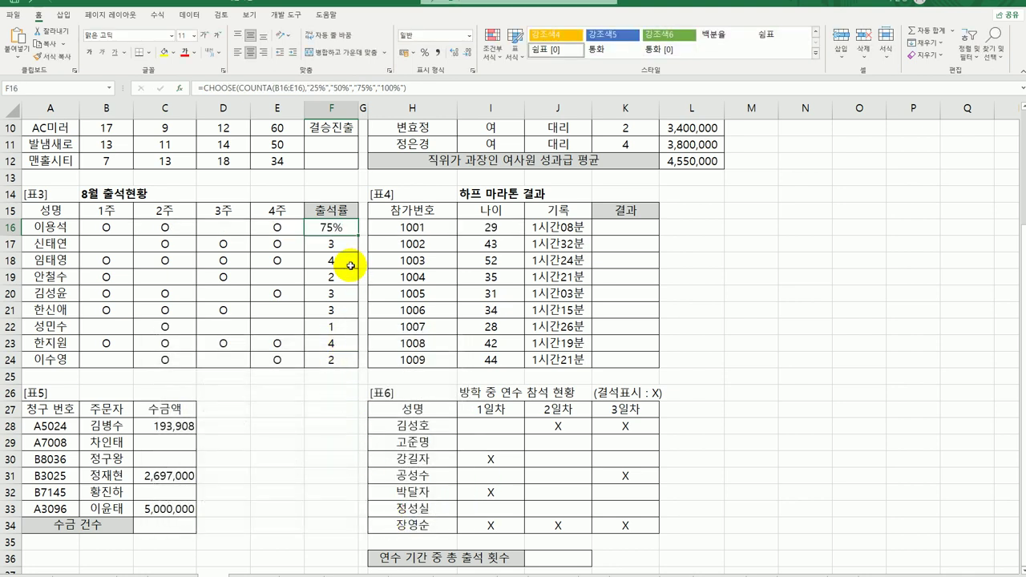
{"action": "left_click_drag", "start_coordinate": [358, 233], "coordinate": [353, 367]}
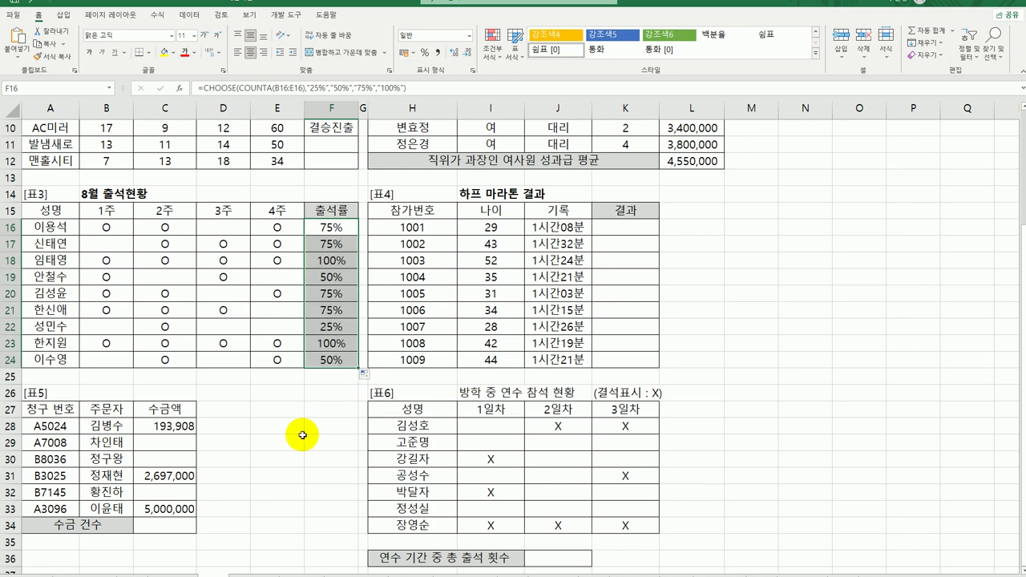
Step: Start a SMALL function in K16, the first result cell of the half marathon table, and bring up its arguments
{"action": "left_click", "coordinate": [646, 227]}
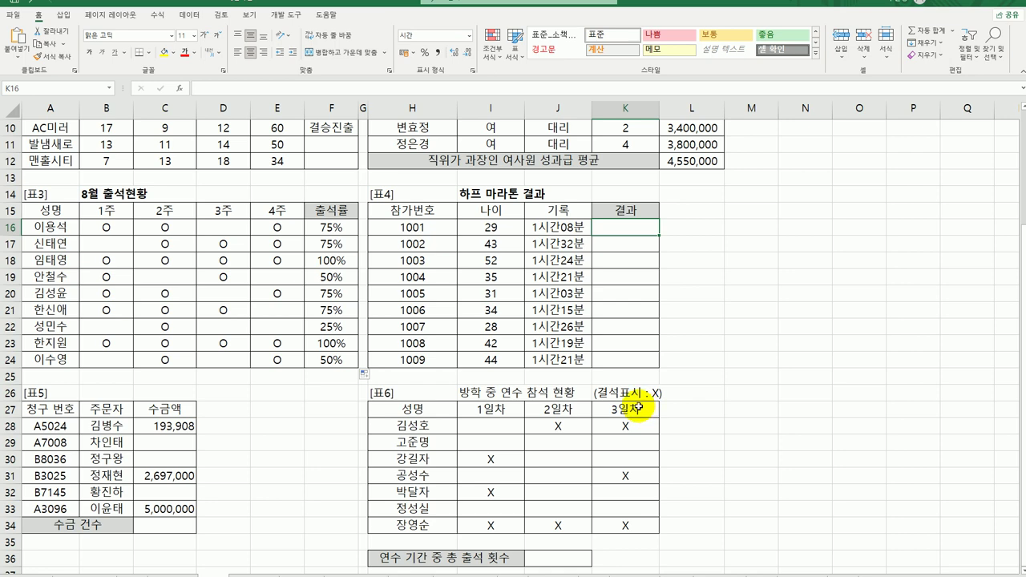
{"action": "left_click_drag", "start_coordinate": [566, 227], "coordinate": [554, 362]}
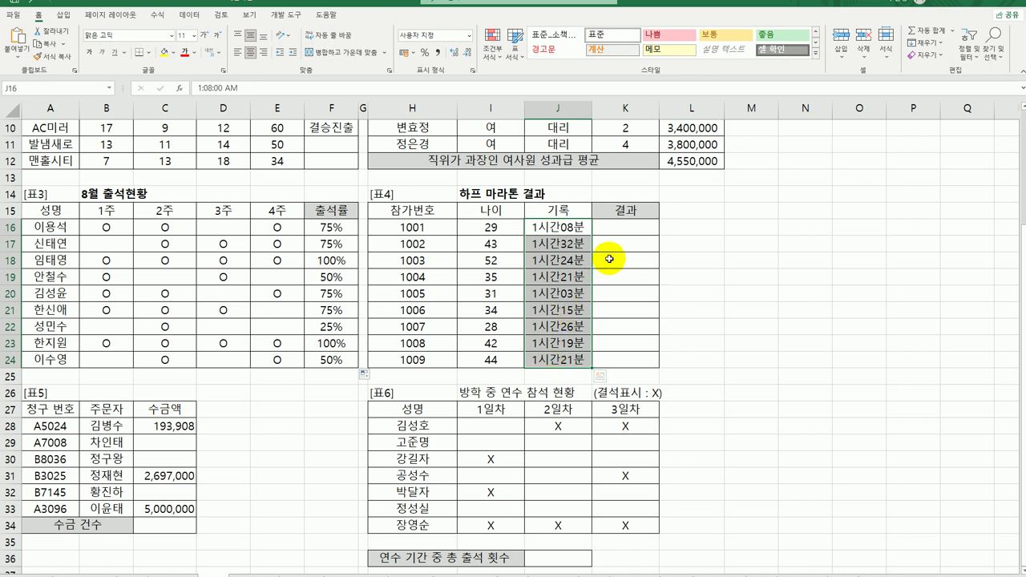
{"action": "left_click", "coordinate": [622, 230]}
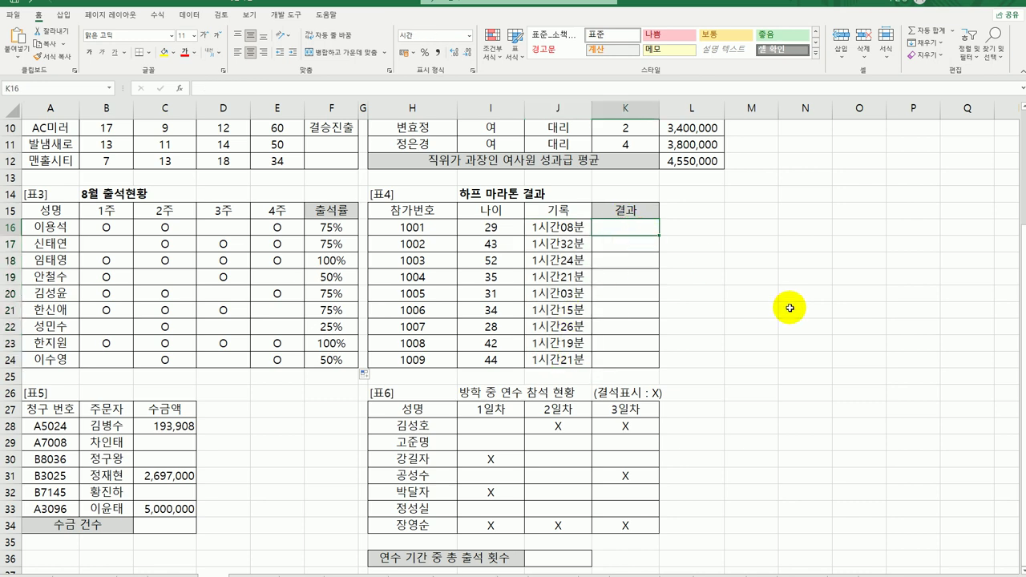
{"action": "type", "text": "="}
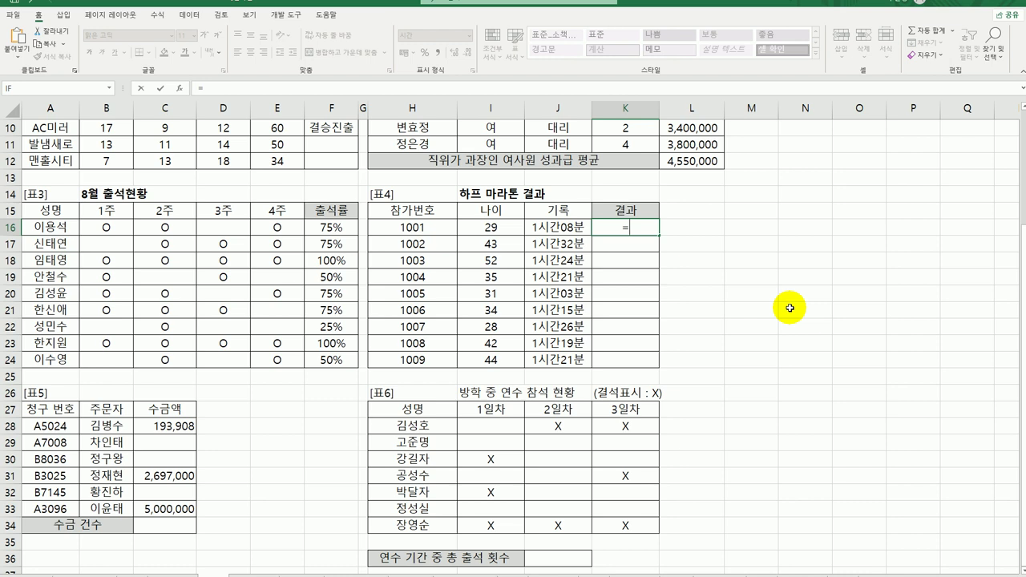
{"action": "type", "text": "sm"}
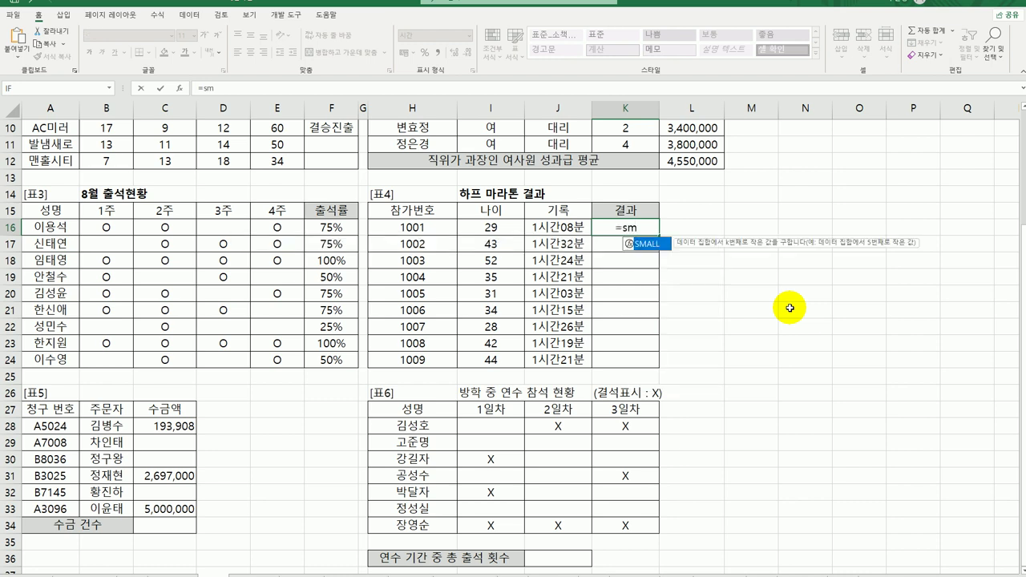
{"action": "double_click", "coordinate": [649, 243]}
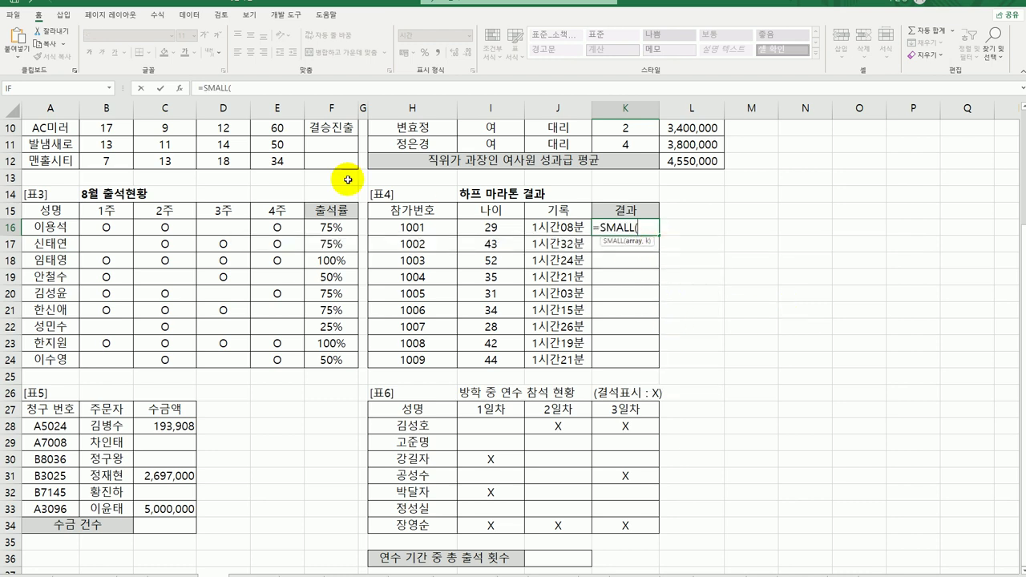
{"action": "left_click", "coordinate": [180, 88]}
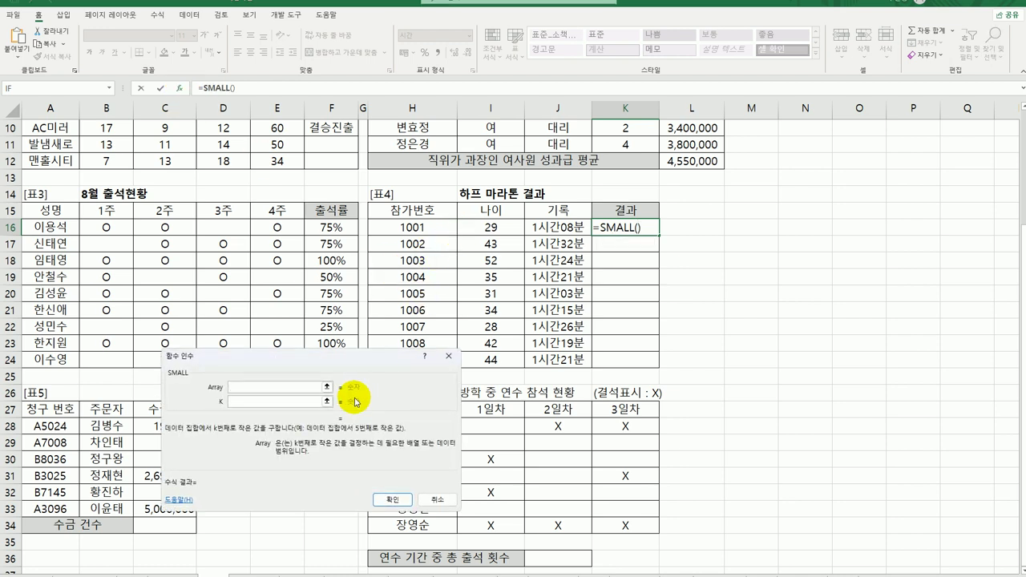
Step: Set the SMALL function's Array to $J$16:$J$24 and K to 3, then enter the formula and copy it down to K24
{"action": "left_click_drag", "start_coordinate": [561, 227], "coordinate": [558, 361]}
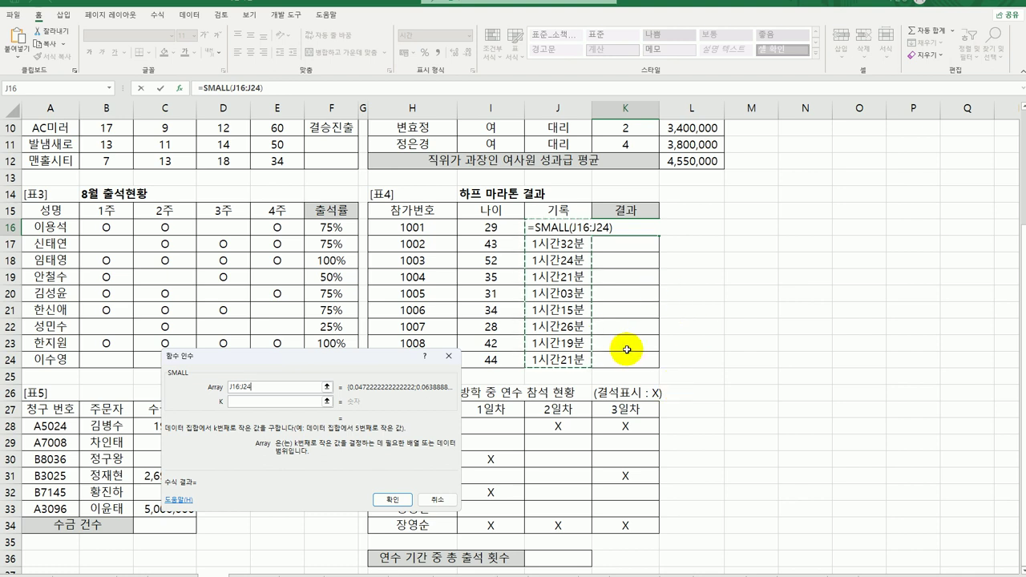
{"action": "key", "text": "F4"}
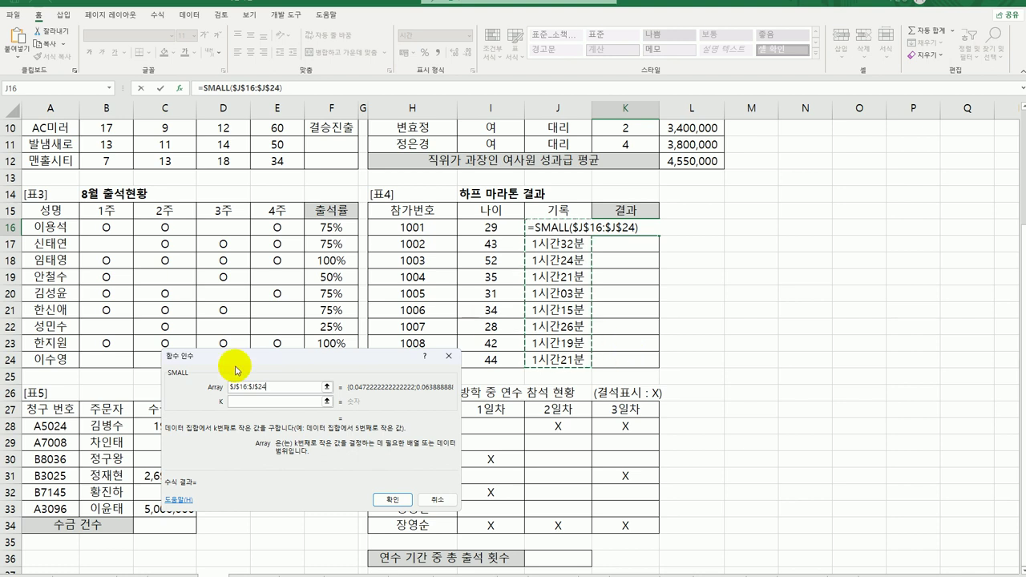
{"action": "left_click", "coordinate": [249, 400]}
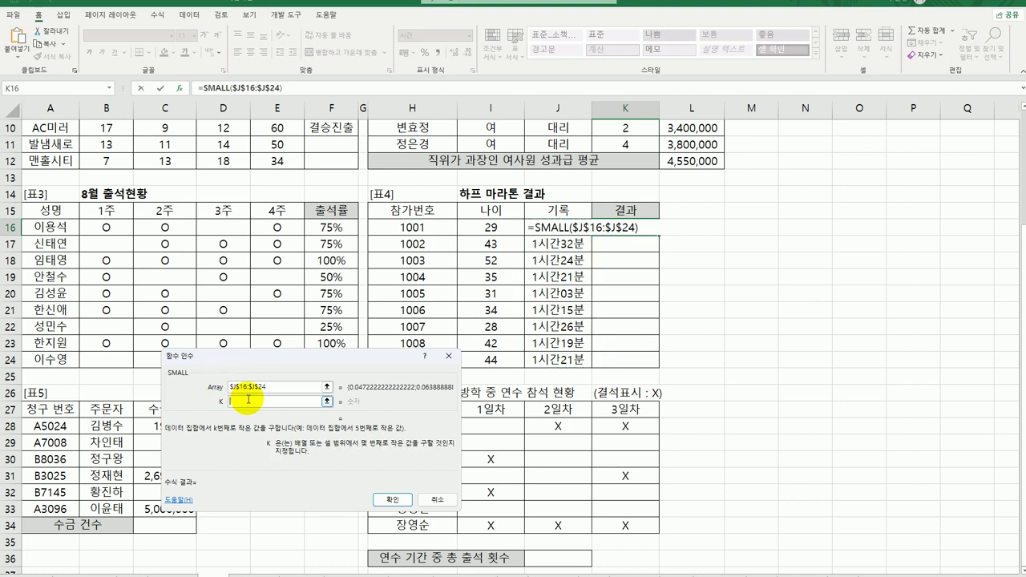
{"action": "type", "text": "3"}
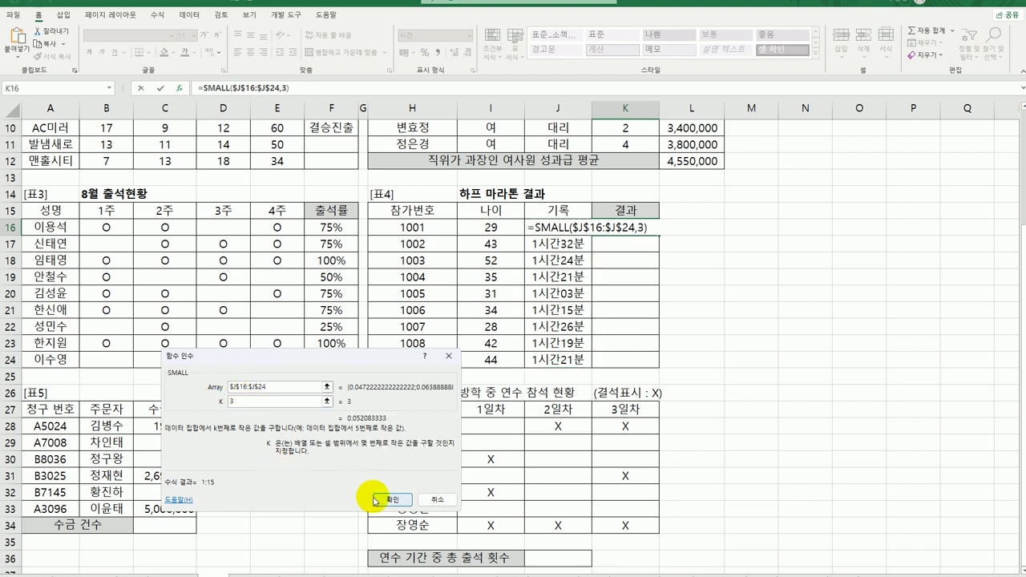
{"action": "left_click", "coordinate": [392, 499]}
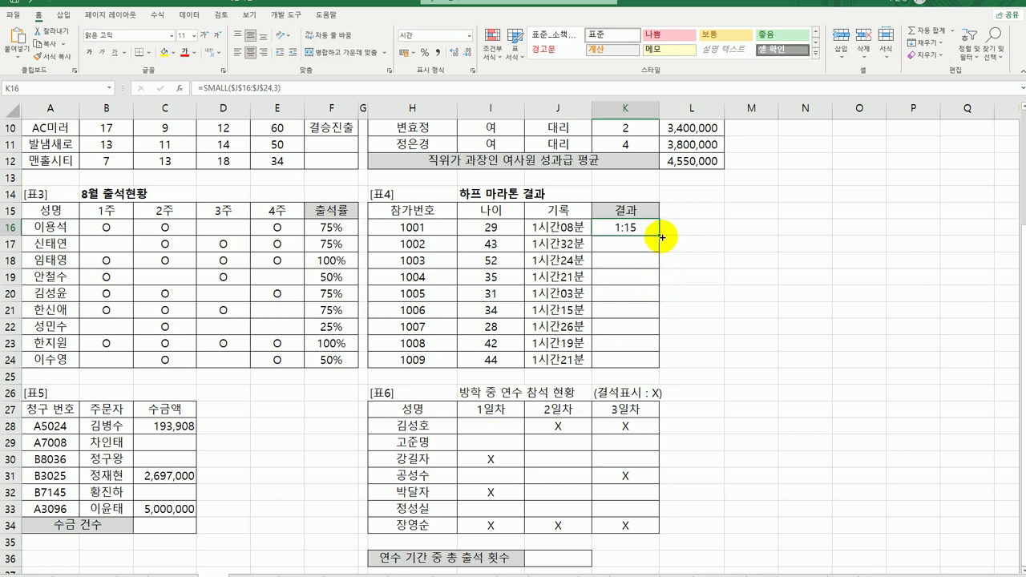
{"action": "left_click_drag", "start_coordinate": [662, 237], "coordinate": [651, 374]}
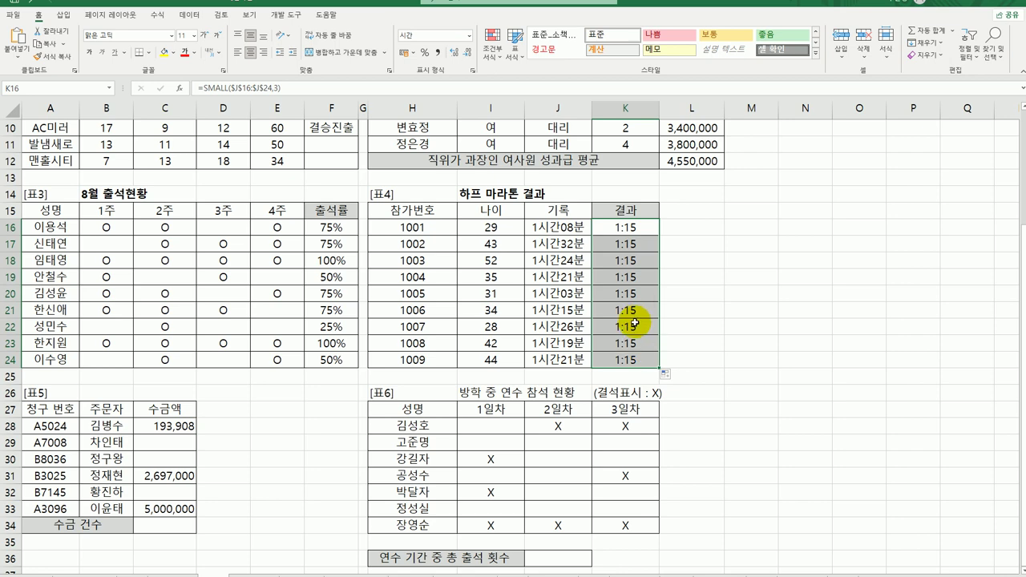
Step: Wrap K16's SMALL formula in an IF function whose Logical_test is J16<=SMALL($J$16:$J$24,3)
{"action": "left_click", "coordinate": [642, 230]}
{"action": "double_click", "coordinate": [642, 230]}
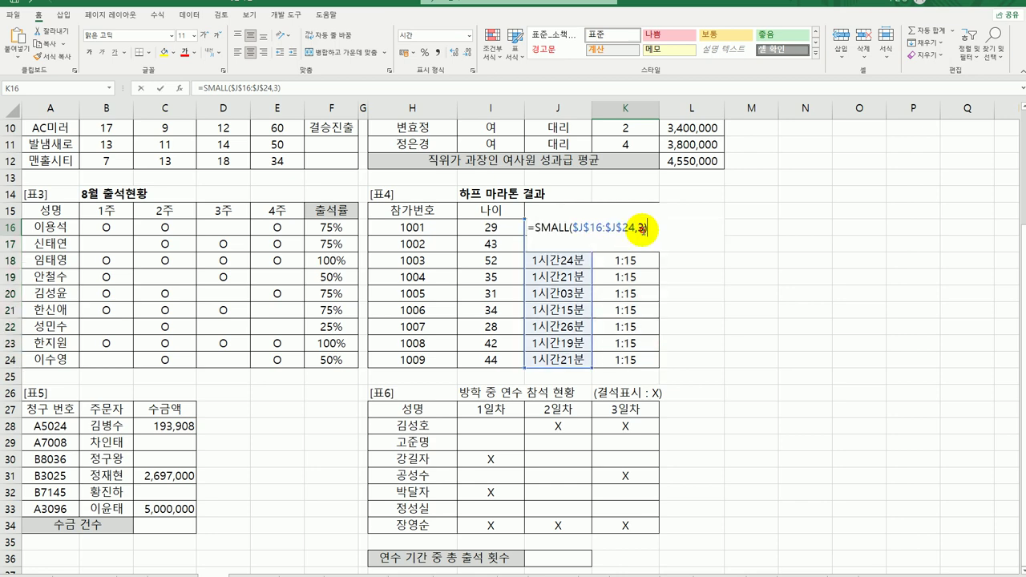
{"action": "left_click", "coordinate": [533, 228]}
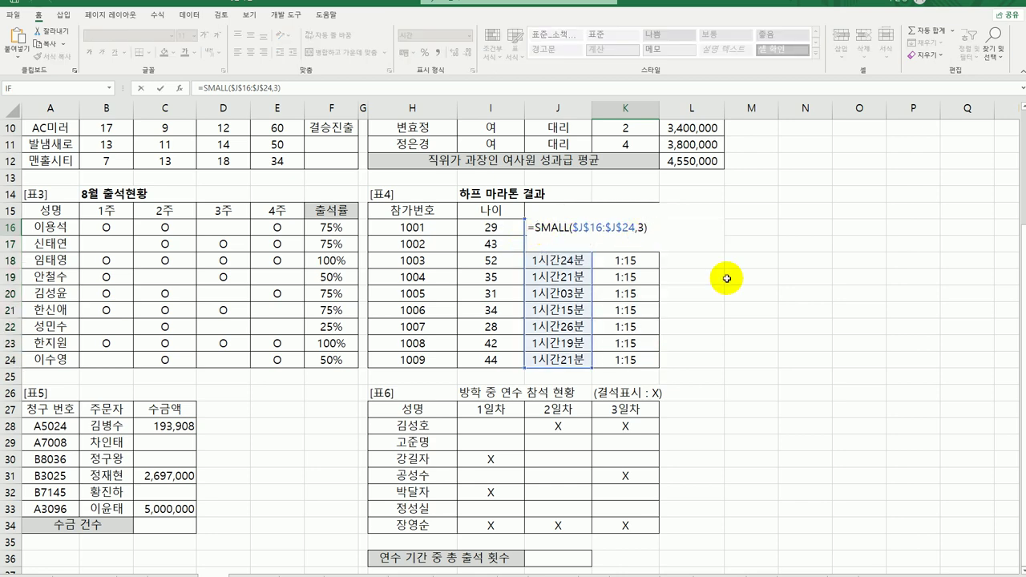
{"action": "type", "text": "IF("}
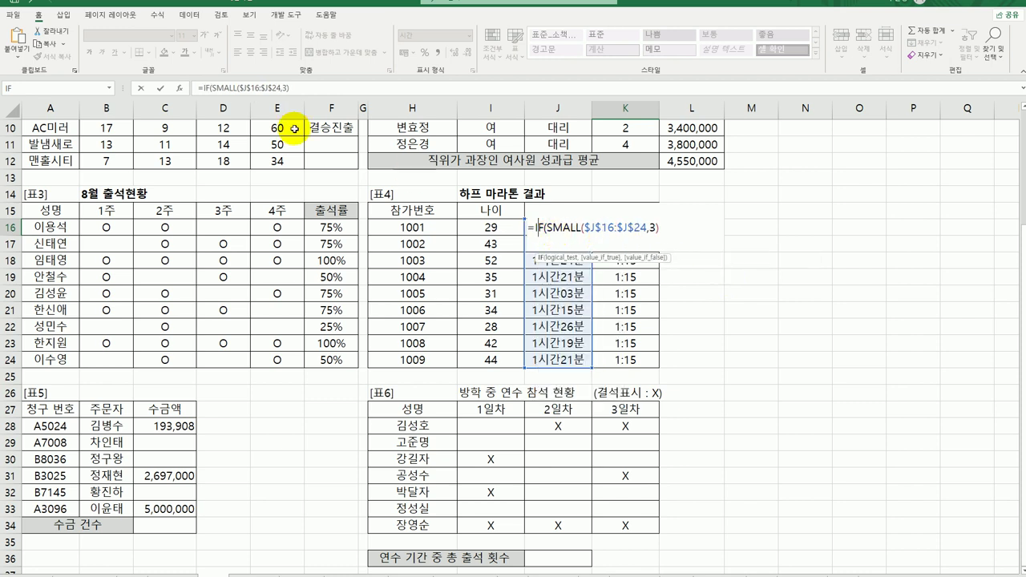
{"action": "left_click", "coordinate": [180, 90]}
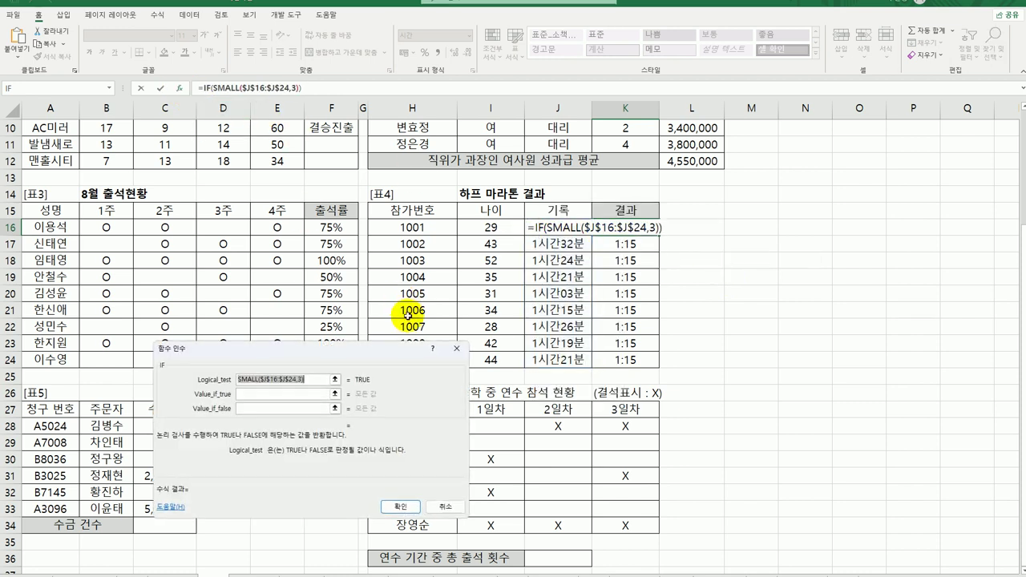
{"action": "left_click", "coordinate": [308, 380]}
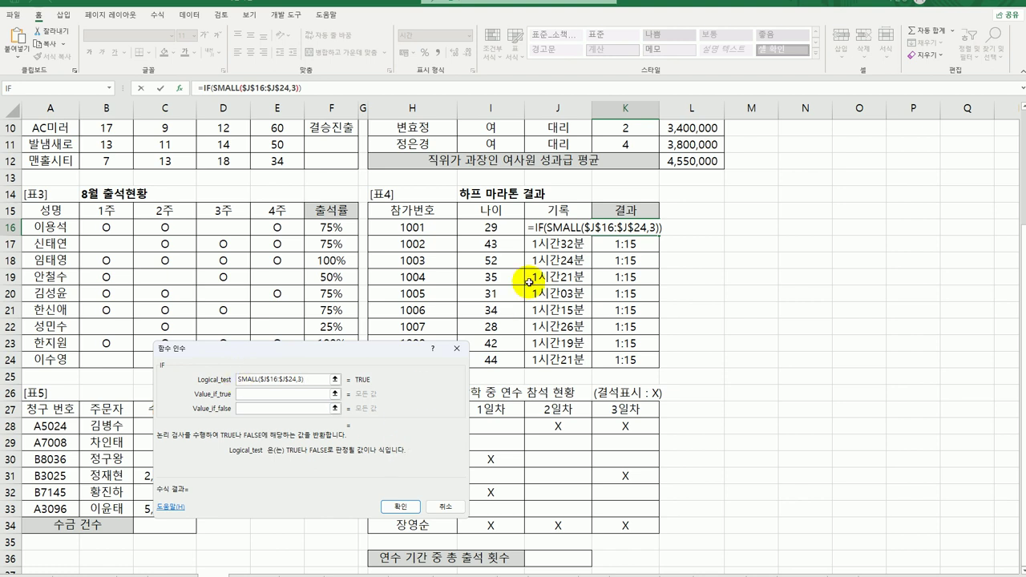
{"action": "left_click", "coordinate": [540, 227]}
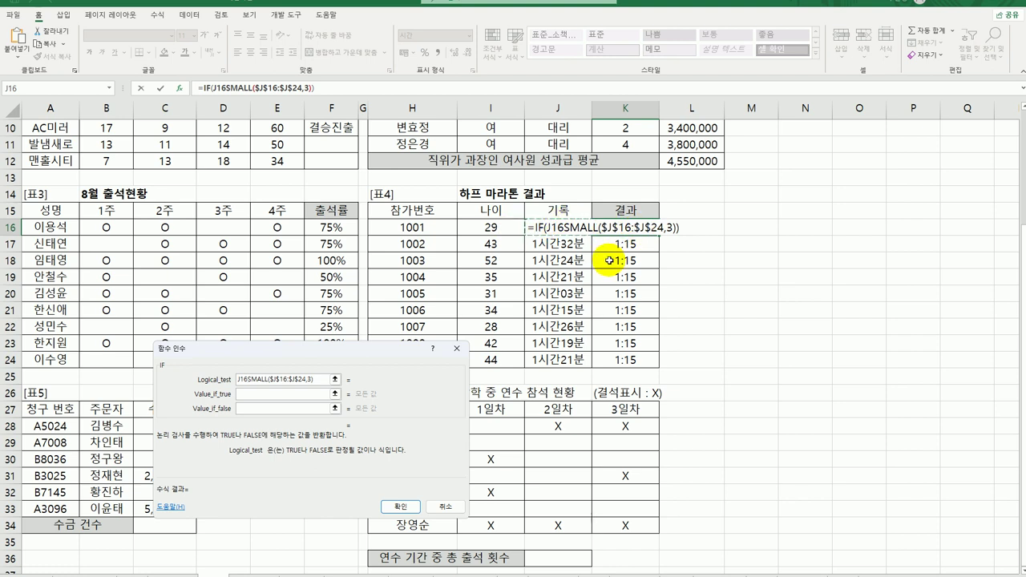
{"action": "type", "text": "<="}
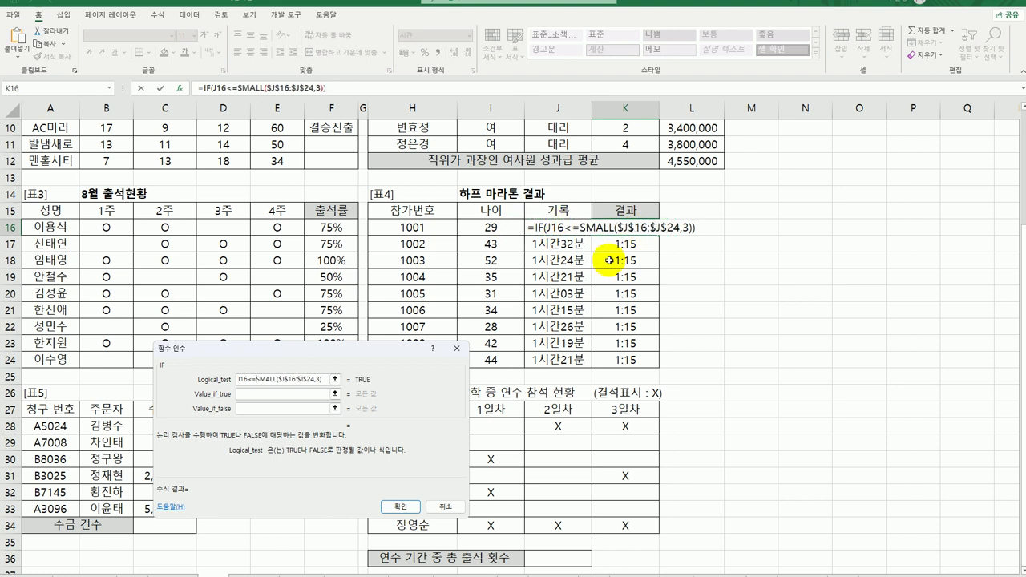
Step: Set the IF function's Value_if_true to "입상" and Value_if_false to empty text ""
{"action": "left_click", "coordinate": [276, 393]}
{"action": "type", "text": "입상"}
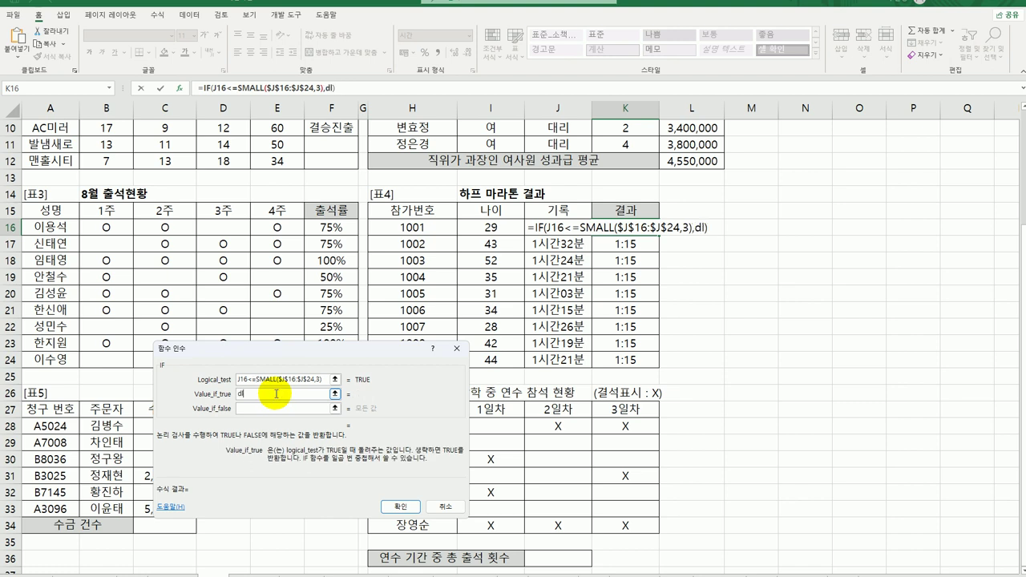
{"action": "key", "text": "BackSpace"}
{"action": "key", "text": "BackSpace"}
{"action": "key", "text": "BackSpace"}
{"action": "type", "text": "입상"}
{"action": "key", "text": "Tab"}
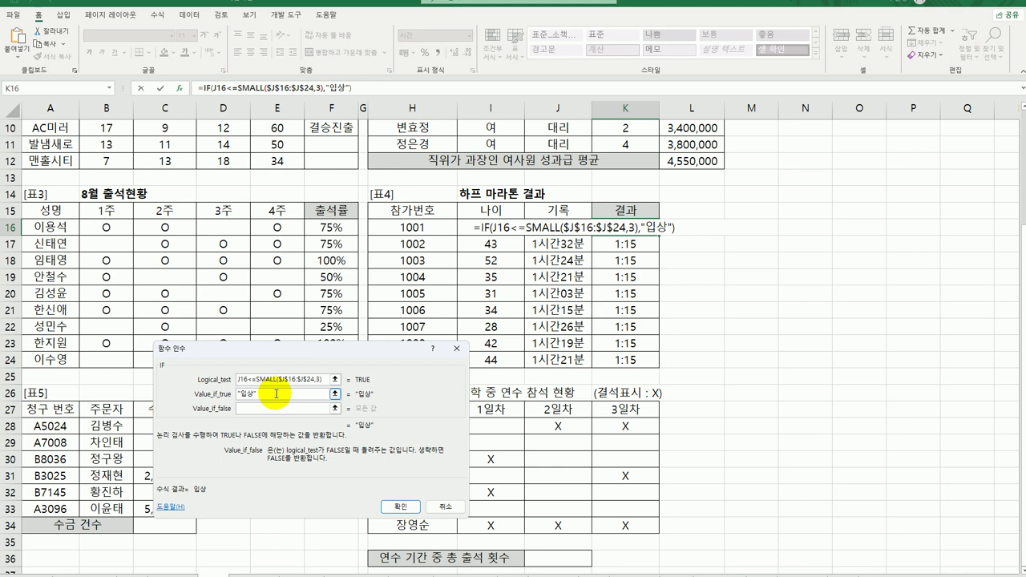
{"action": "type", "text": "\"\""}
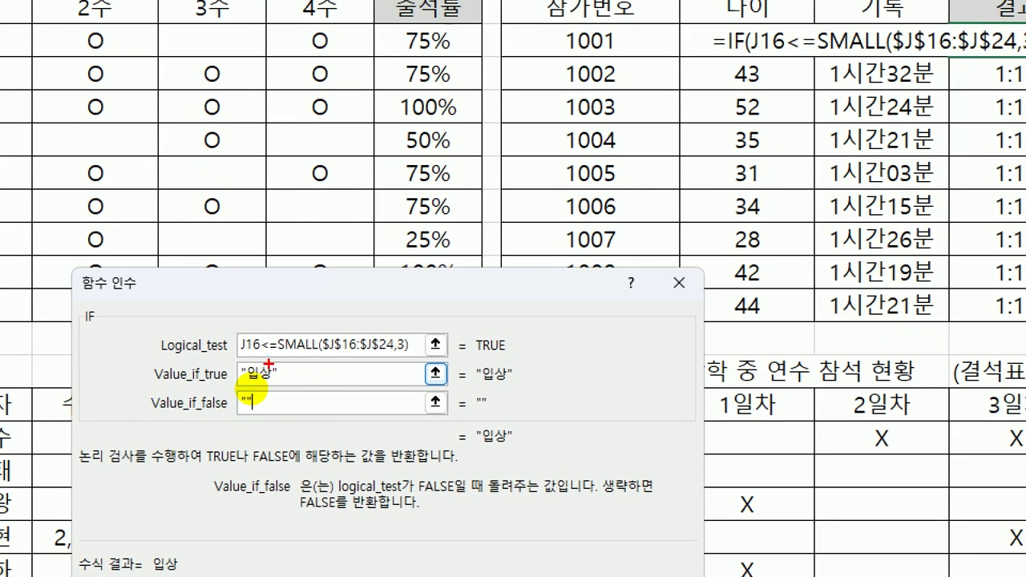
{"action": "mouse_move", "coordinate": [284, 353]}
{"action": "left_mouse_down"}
{"action": "mouse_move", "coordinate": [341, 368]}
{"action": "mouse_move", "coordinate": [410, 355]}
{"action": "left_mouse_up"}
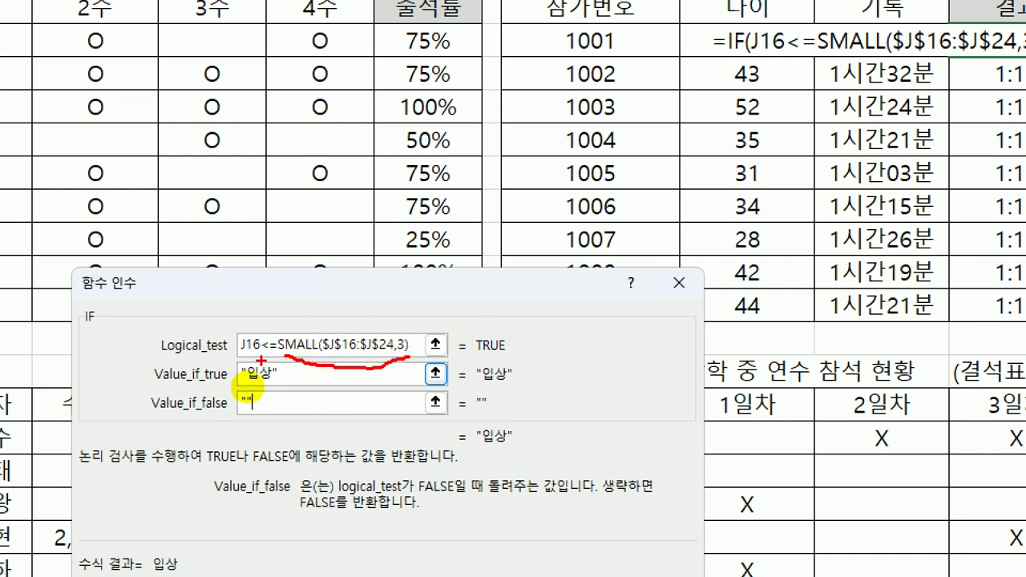
{"action": "mouse_move", "coordinate": [257, 327]}
{"action": "left_mouse_down"}
{"action": "mouse_move", "coordinate": [240, 326]}
{"action": "mouse_move", "coordinate": [230, 343]}
{"action": "mouse_move", "coordinate": [261, 351]}
{"action": "left_mouse_up"}
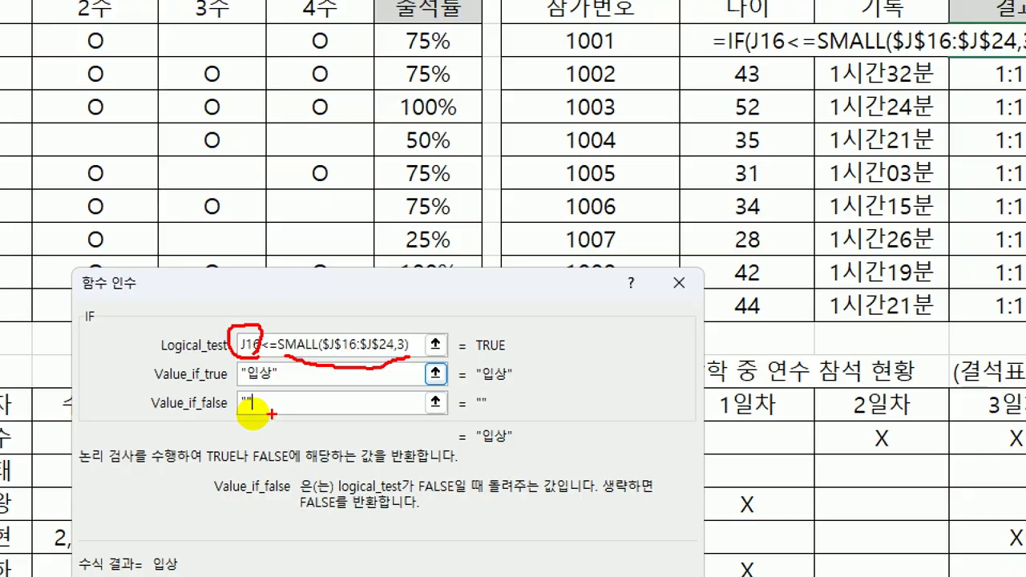
{"action": "key", "text": "Escape"}
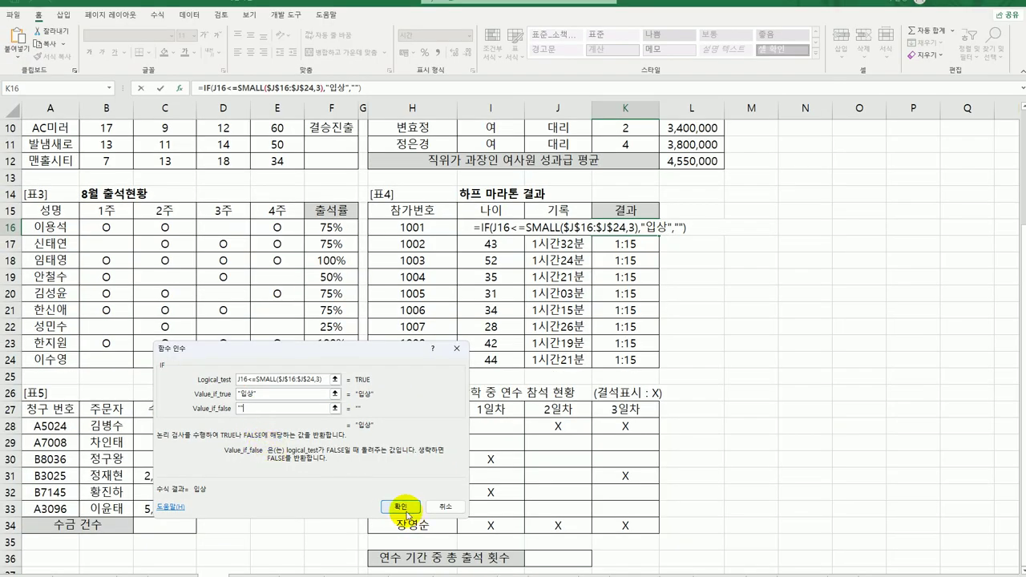
Step: Enter the completed IF formula in K16 and copy it down to K24
{"action": "left_click", "coordinate": [406, 511]}
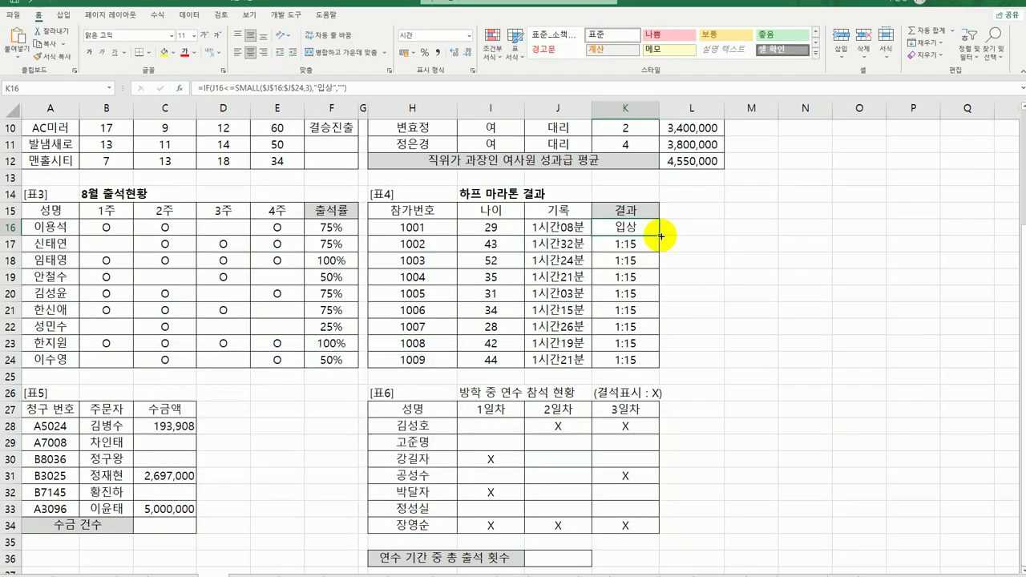
{"action": "left_click_drag", "start_coordinate": [660, 236], "coordinate": [657, 362]}
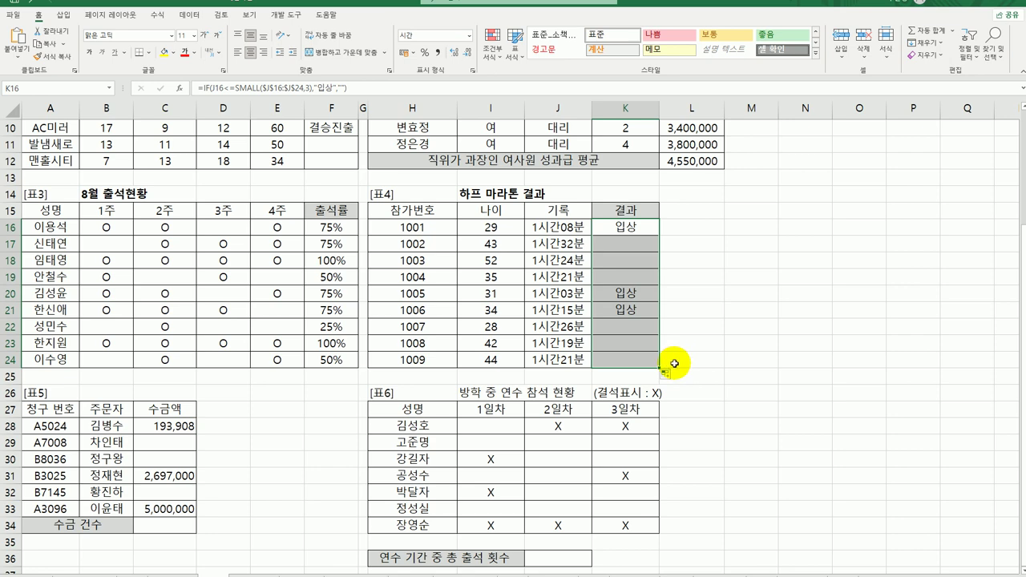
{"action": "scroll", "coordinate": [670, 366], "scroll_direction": "down", "scroll_amount": 1}
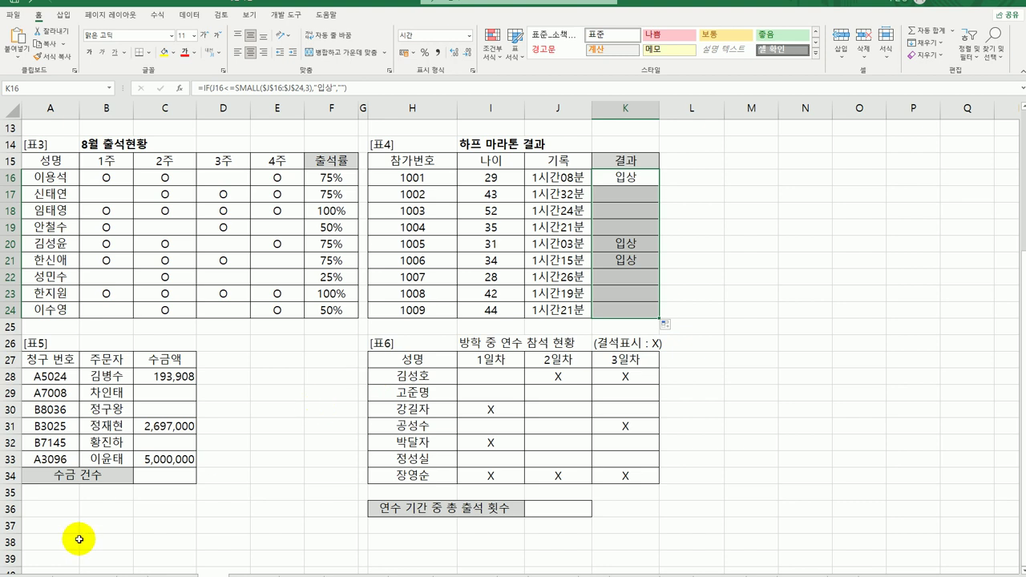
{"action": "left_click", "coordinate": [152, 479]}
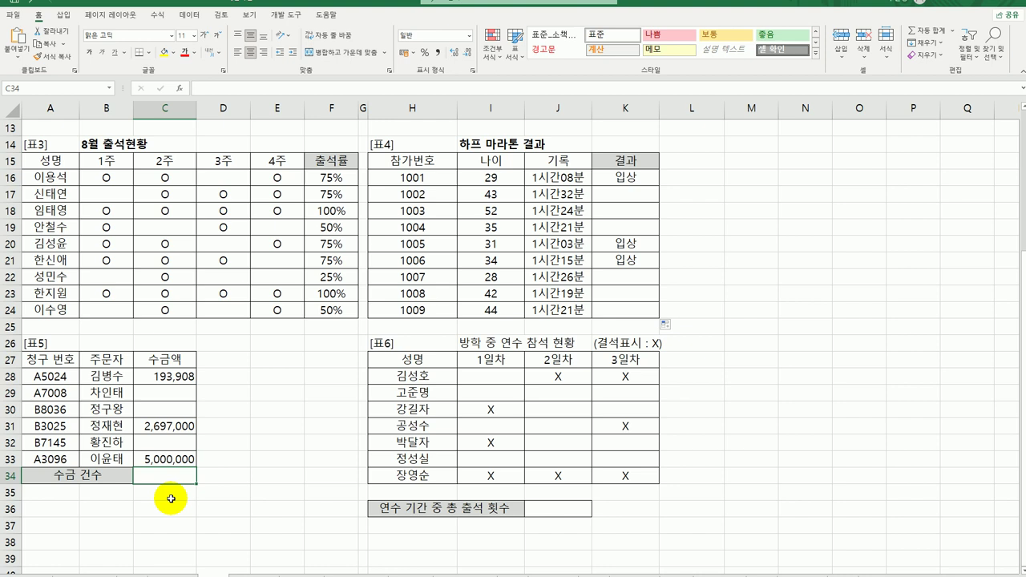
{"action": "left_click", "coordinate": [152, 387]}
{"action": "left_click", "coordinate": [145, 425]}
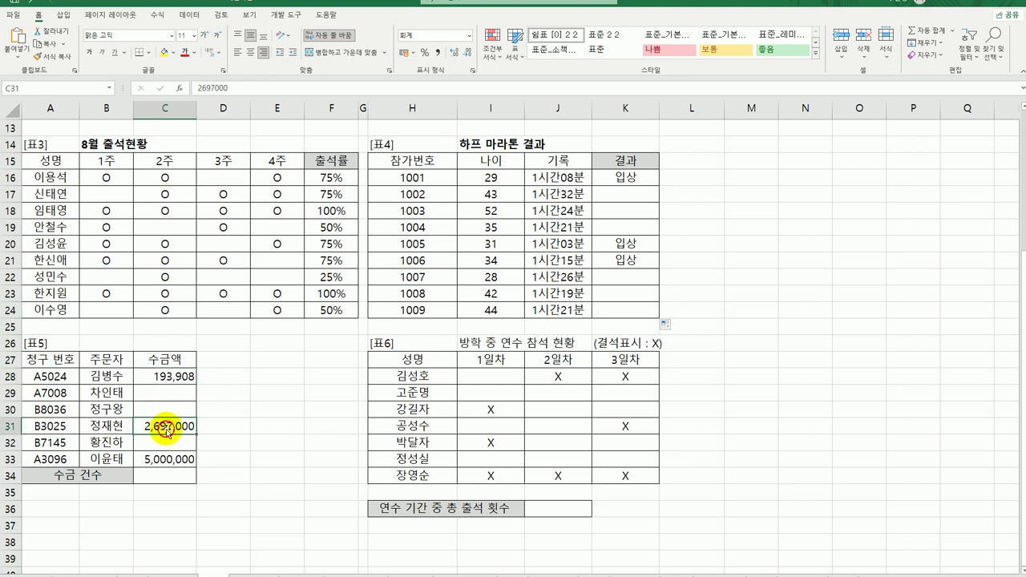
{"action": "left_click", "coordinate": [168, 457]}
Step: Enter a formula in C34 that counts the collected amounts with COUNT over C28:C33 and appends "건"
{"action": "left_click", "coordinate": [178, 478]}
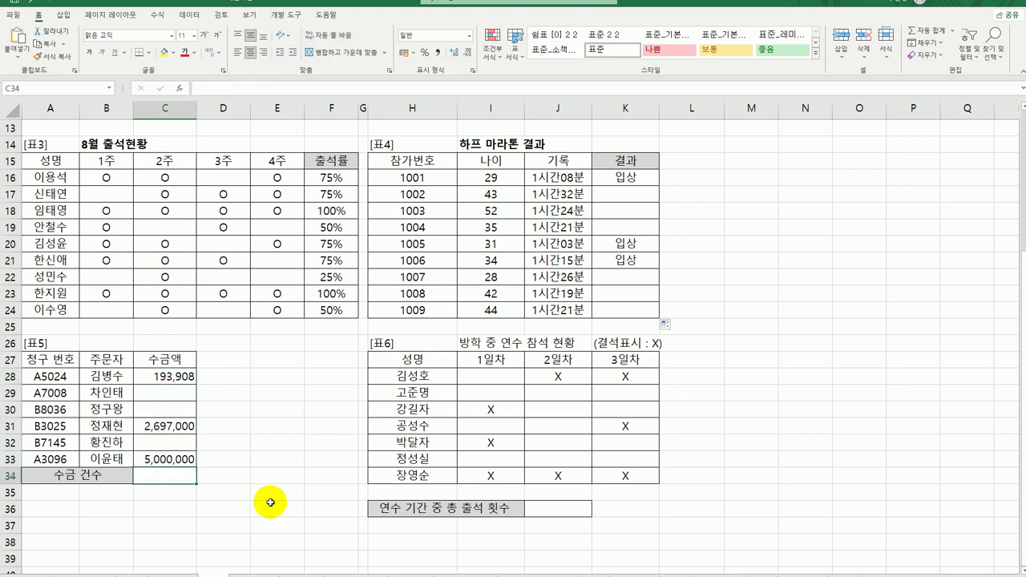
{"action": "type", "text": "="}
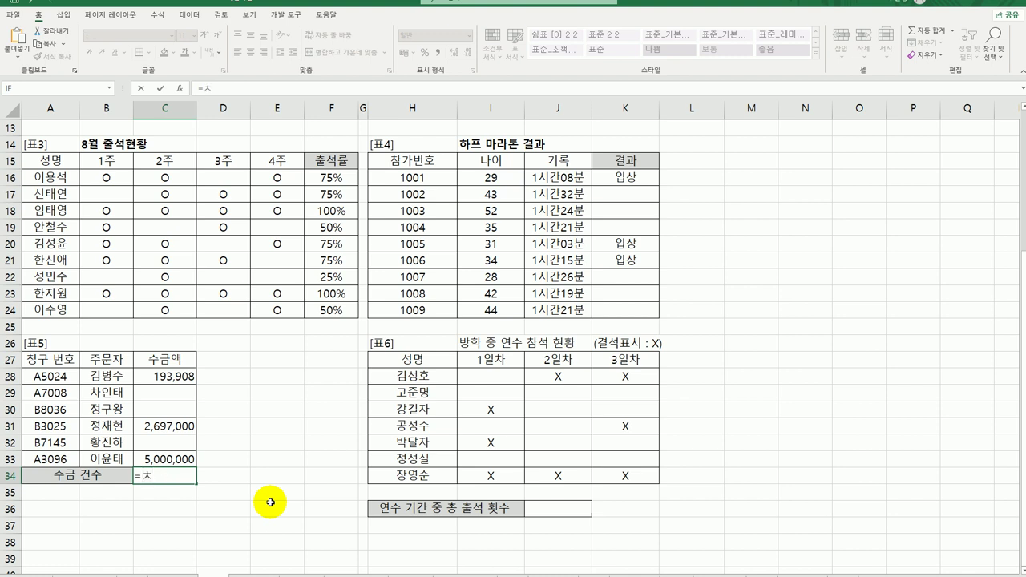
{"action": "type", "text": "cou"}
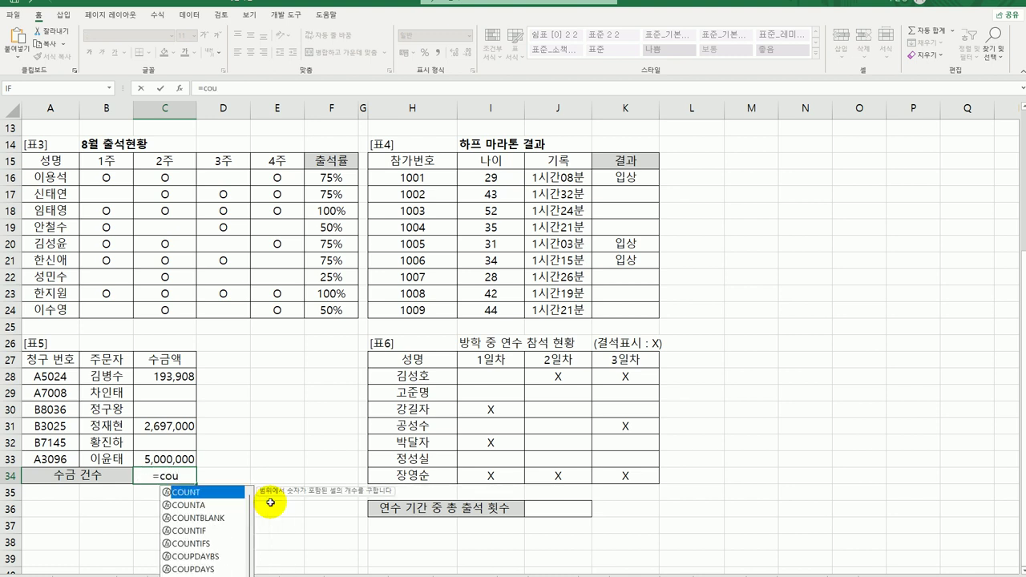
{"action": "double_click", "coordinate": [210, 492]}
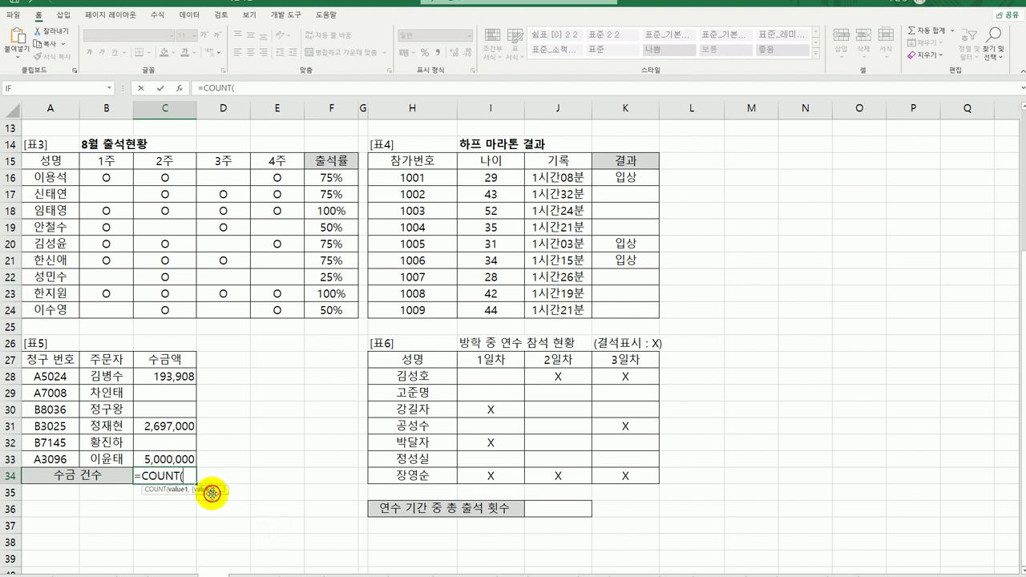
{"action": "left_click_drag", "start_coordinate": [177, 378], "coordinate": [183, 458]}
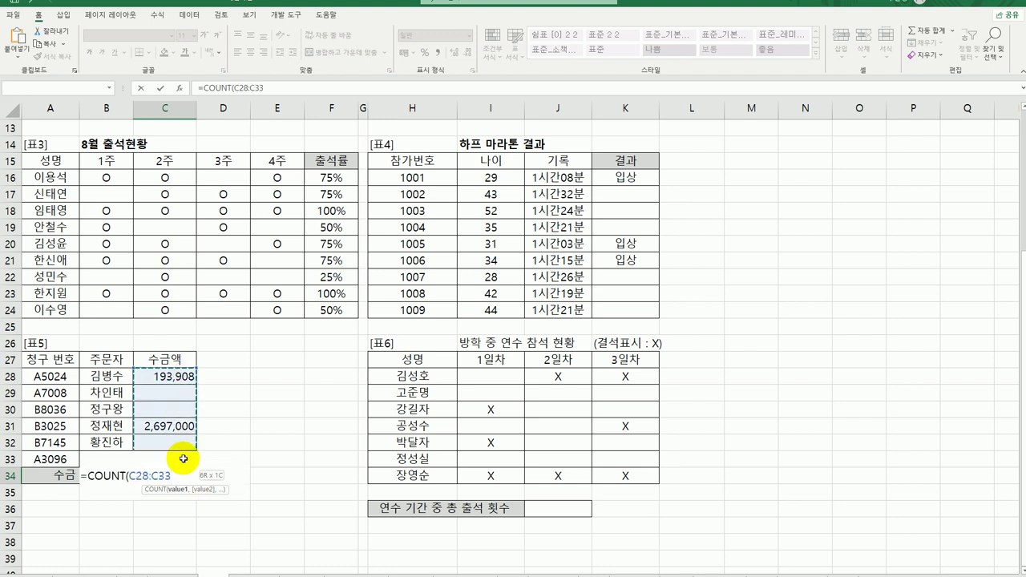
{"action": "type", "text": ")"}
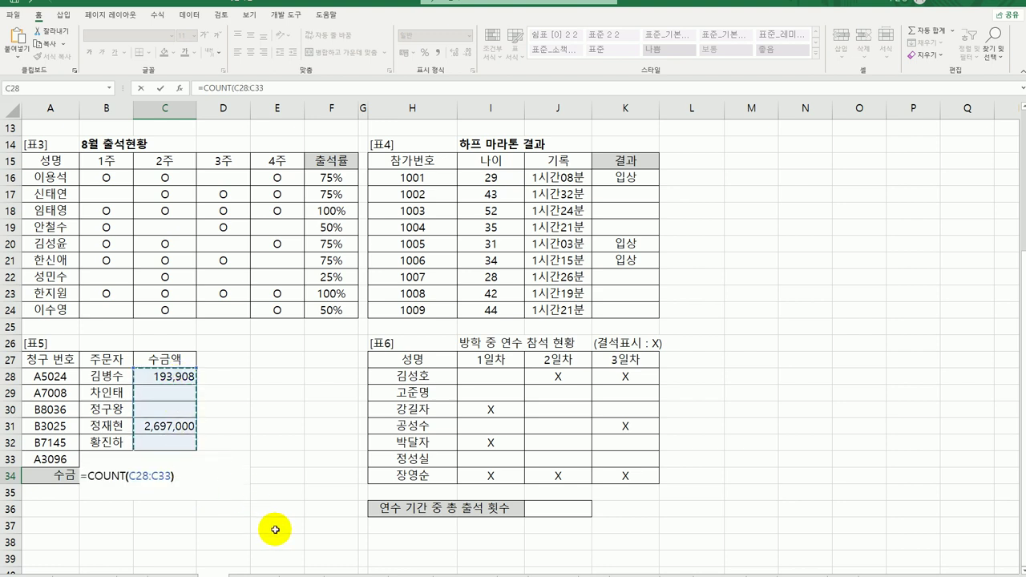
{"action": "type", "text": "&"}
{"action": "type", "text": "\"ㄱ"}
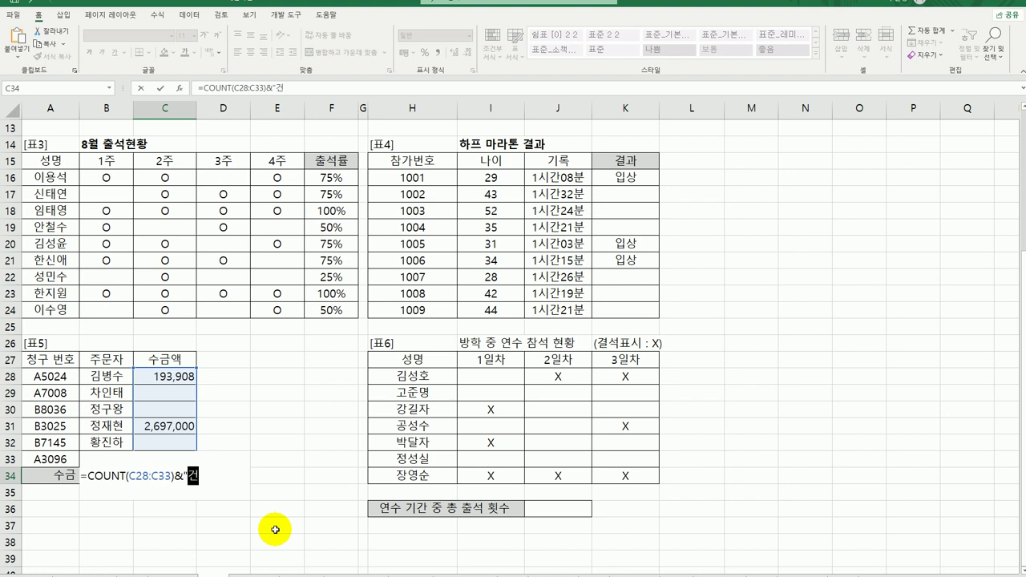
{"action": "type", "text": "\""}
{"action": "key", "text": "Return"}
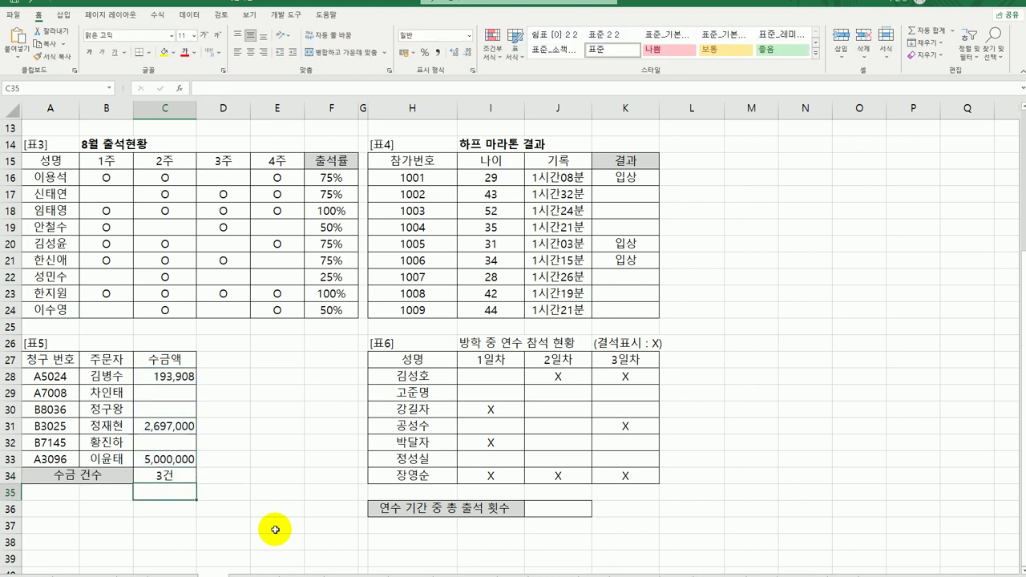
{"action": "left_click", "coordinate": [178, 478]}
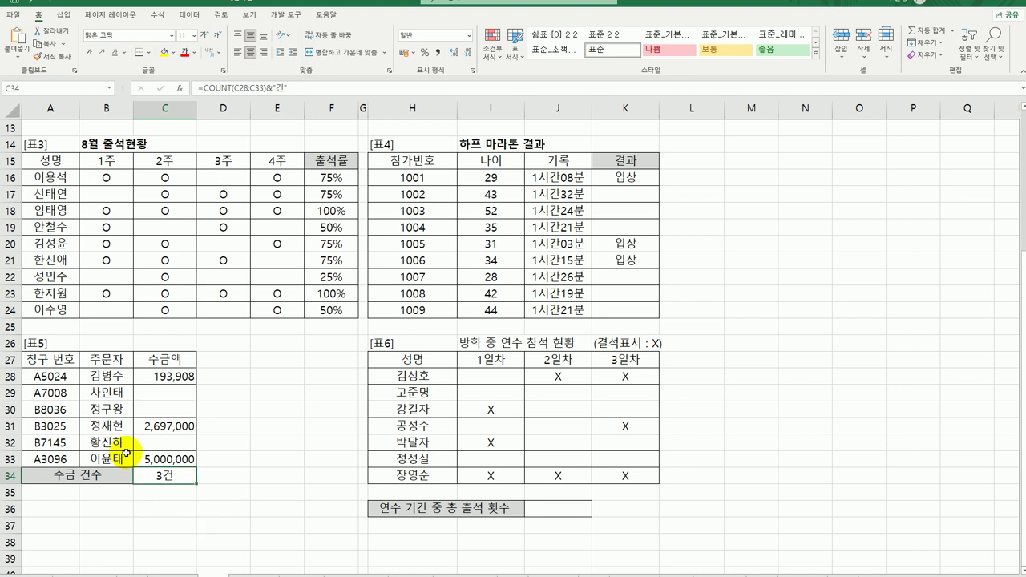
Step: Enter a formula in J36 that counts the blank attendance cells with COUNTBLANK over I28:K34 and appends "회"
{"action": "left_click", "coordinate": [559, 508]}
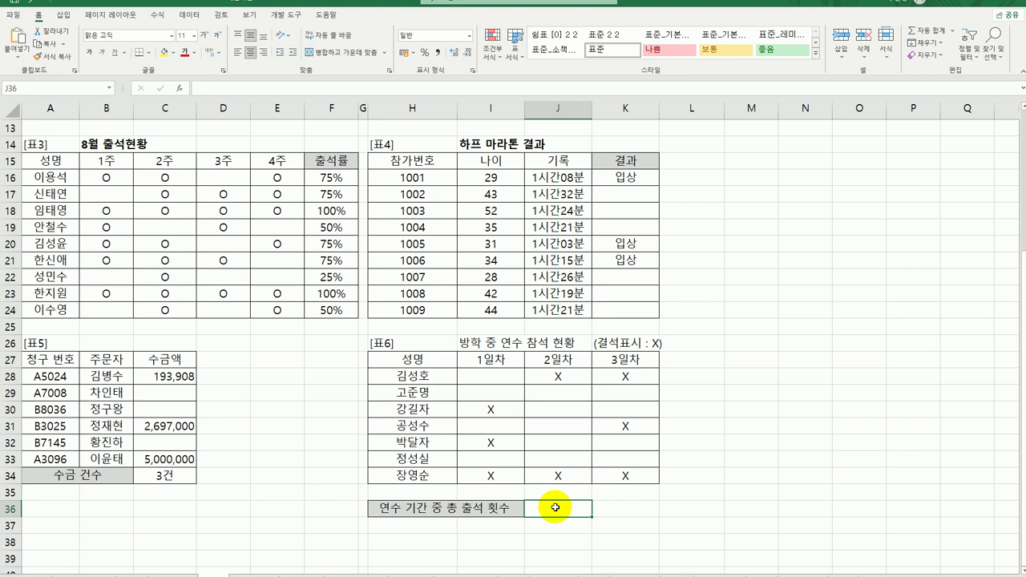
{"action": "type", "text": "="}
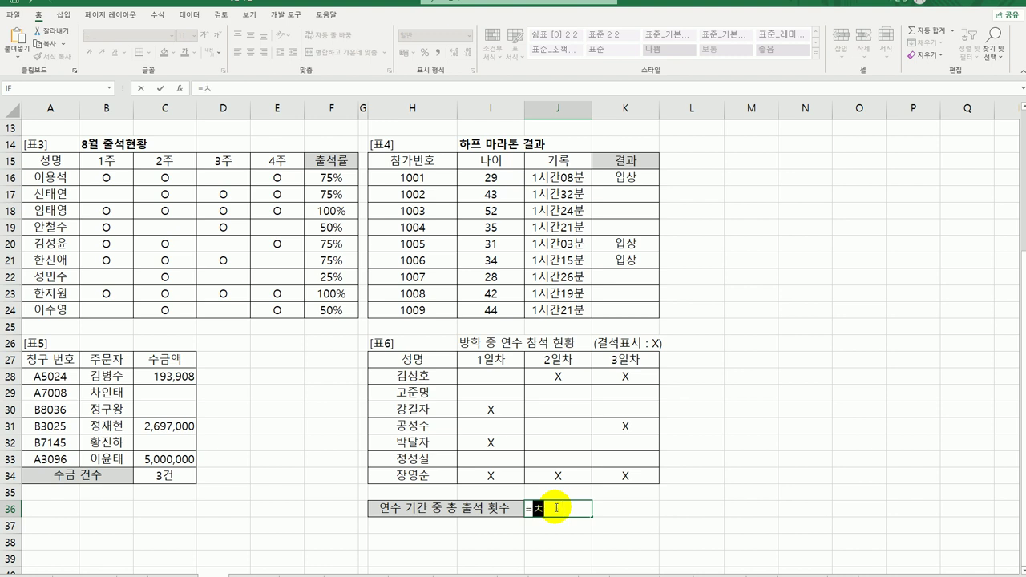
{"action": "type", "text": "coun"}
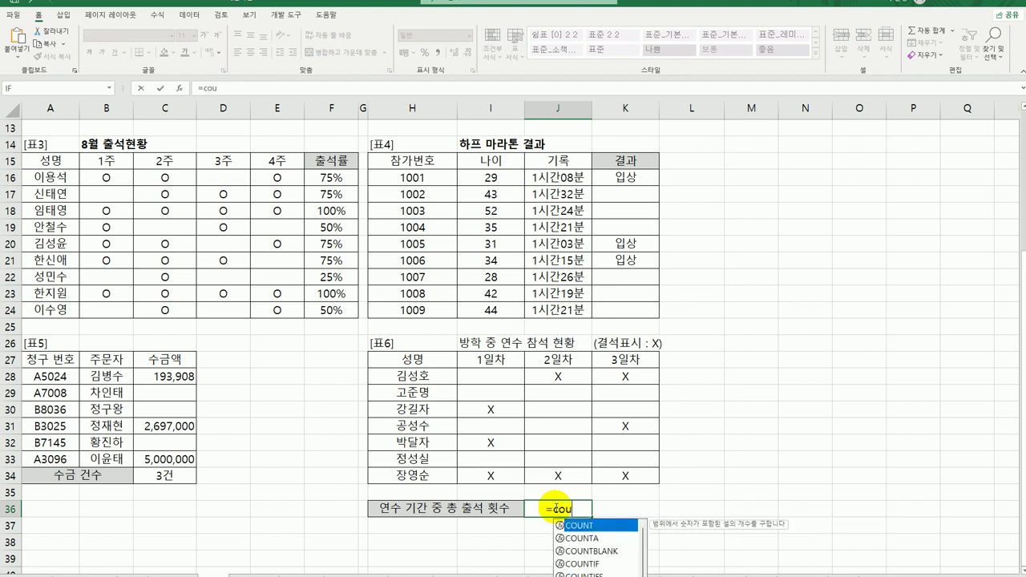
{"action": "double_click", "coordinate": [593, 551]}
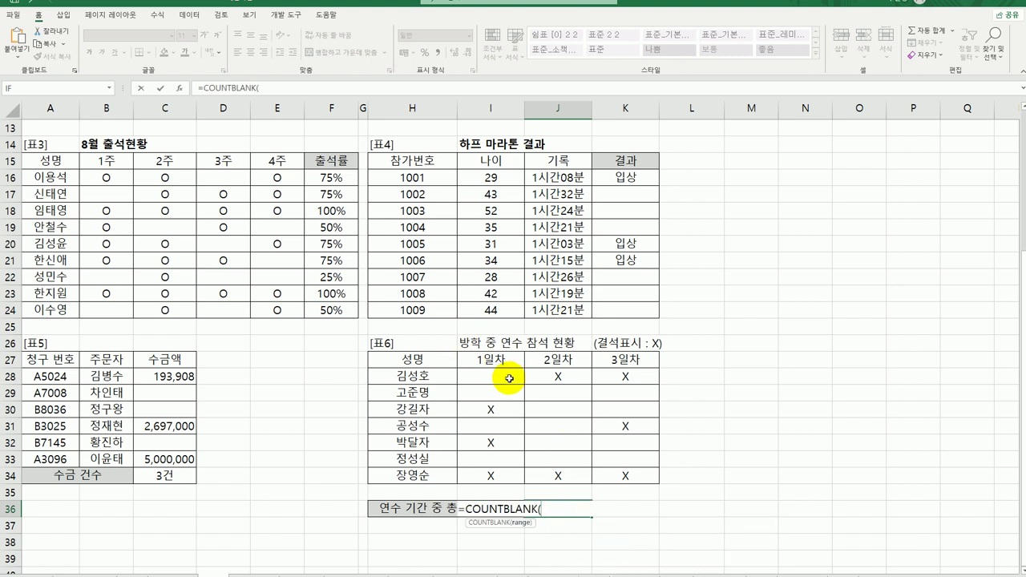
{"action": "left_click_drag", "start_coordinate": [497, 376], "coordinate": [626, 471]}
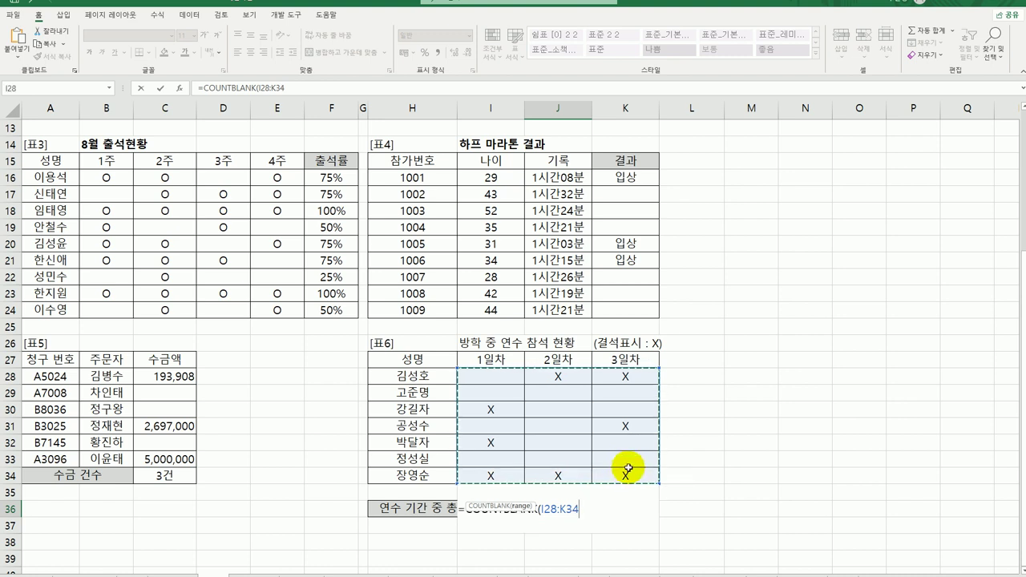
{"action": "type", "text": ")"}
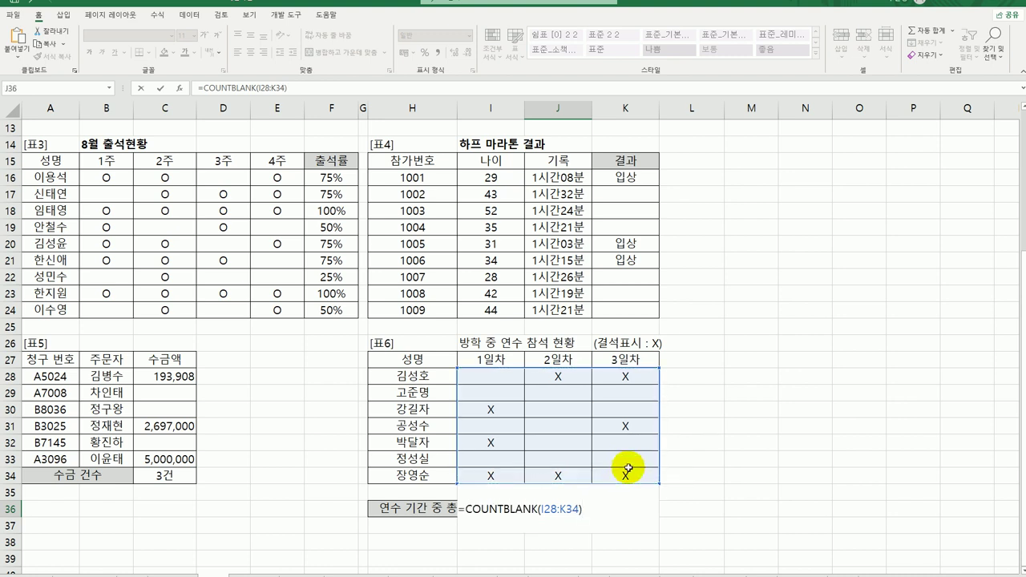
{"action": "type", "text": "&\"회\""}
{"action": "key", "text": "Return"}
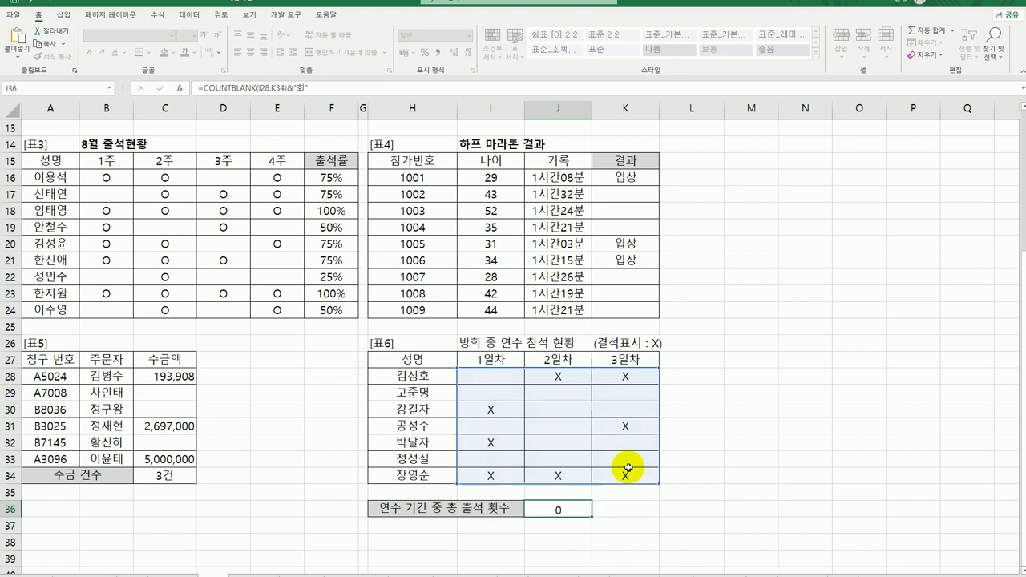
{"action": "left_click", "coordinate": [545, 508]}
Step: Compare the filled-in practice tables with the matching tables on the next worksheet
{"action": "scroll", "coordinate": [562, 478], "scroll_direction": "up", "scroll_amount": 4}
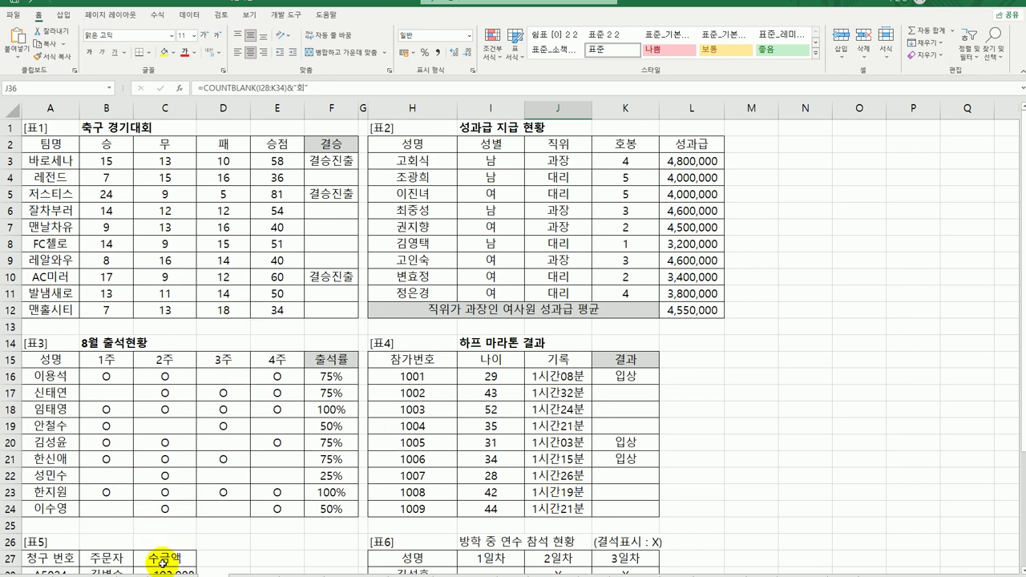
{"action": "key", "text": "ctrl+Home"}
{"action": "scroll", "coordinate": [245, 565], "scroll_direction": "down", "scroll_amount": 2}
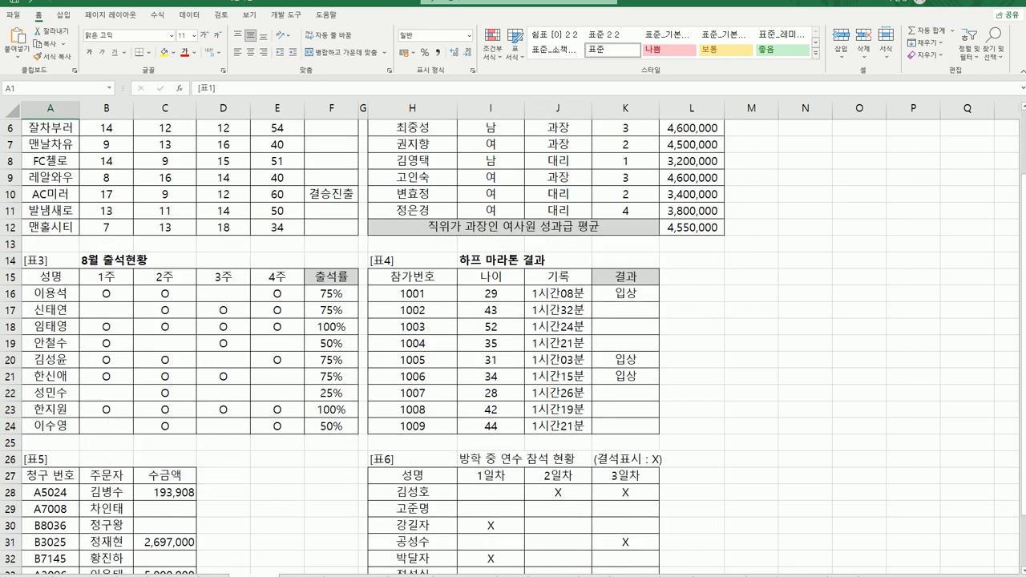
{"action": "scroll", "coordinate": [220, 572], "scroll_direction": "up", "scroll_amount": 2}
{"action": "left_click", "coordinate": [558, 574]}
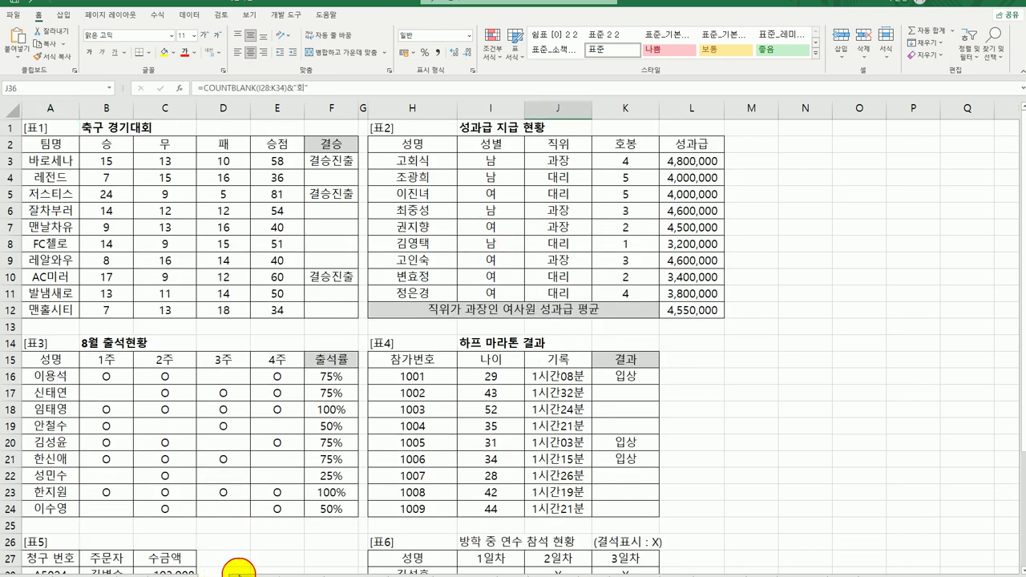
{"action": "left_click", "coordinate": [50, 128]}
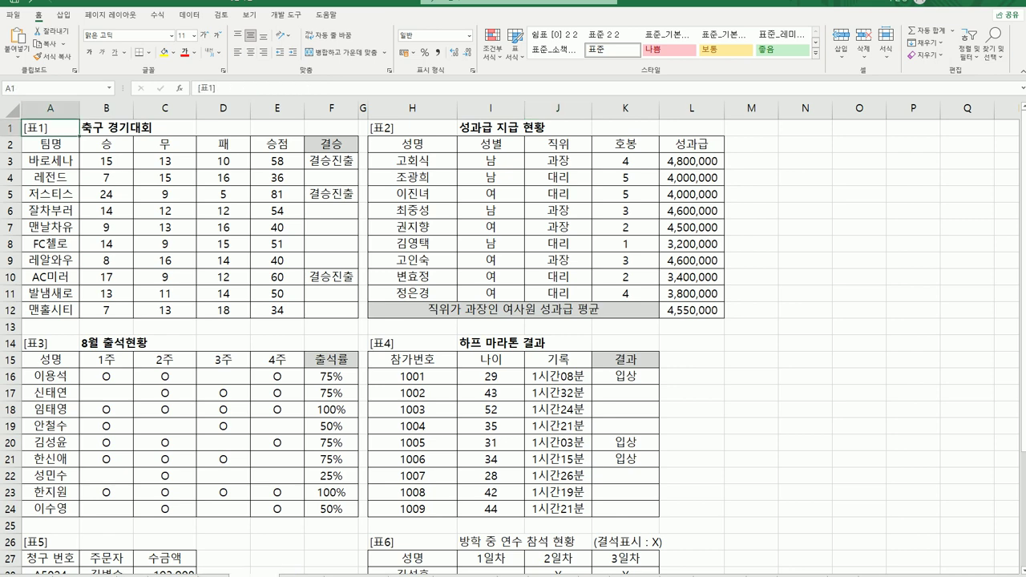